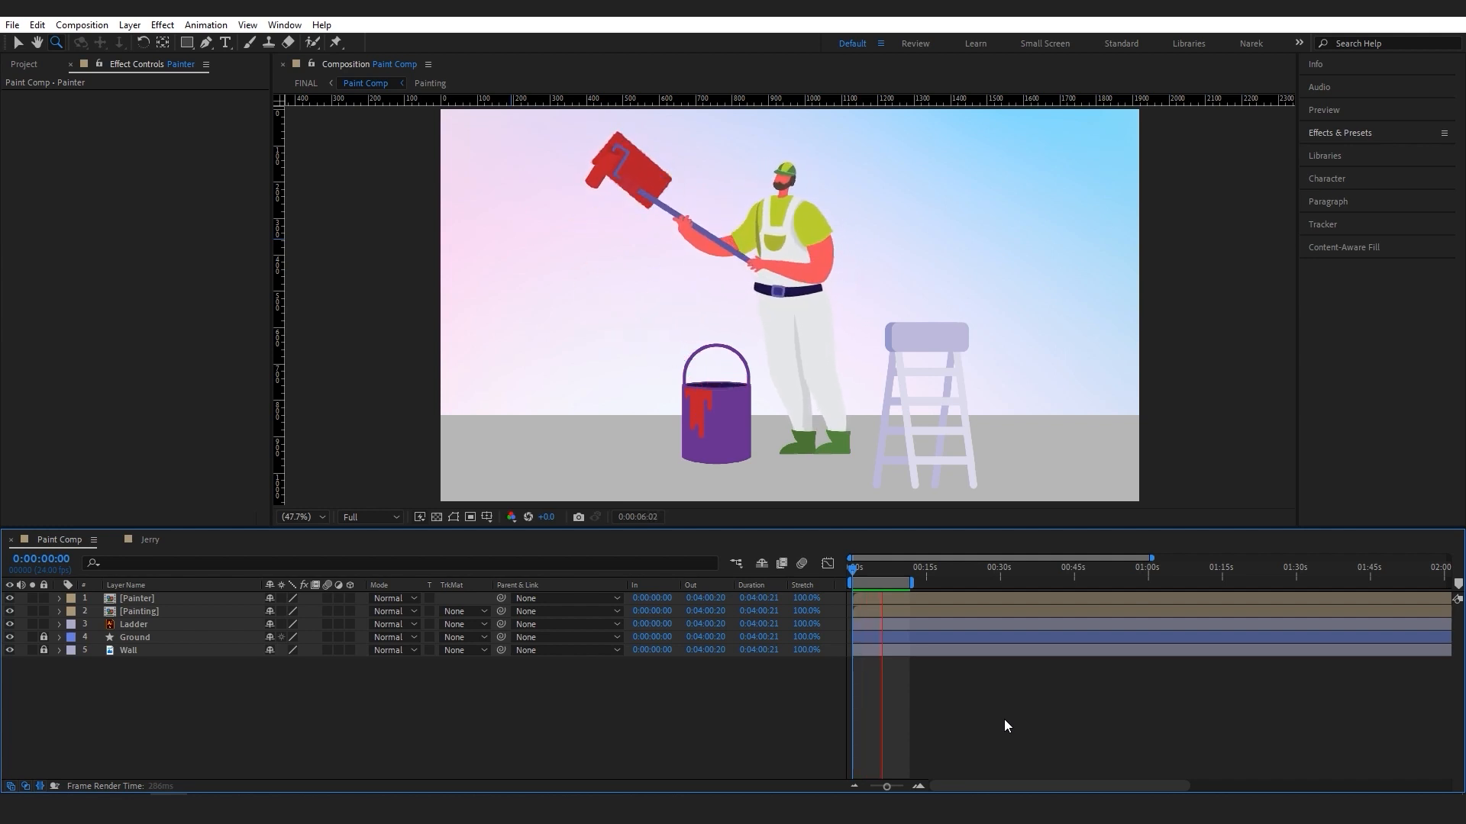
Step: Add an adjustment layer above all layers in Paint Comp and rename it Cartoon Effect
{"action": "key", "text": "space"}
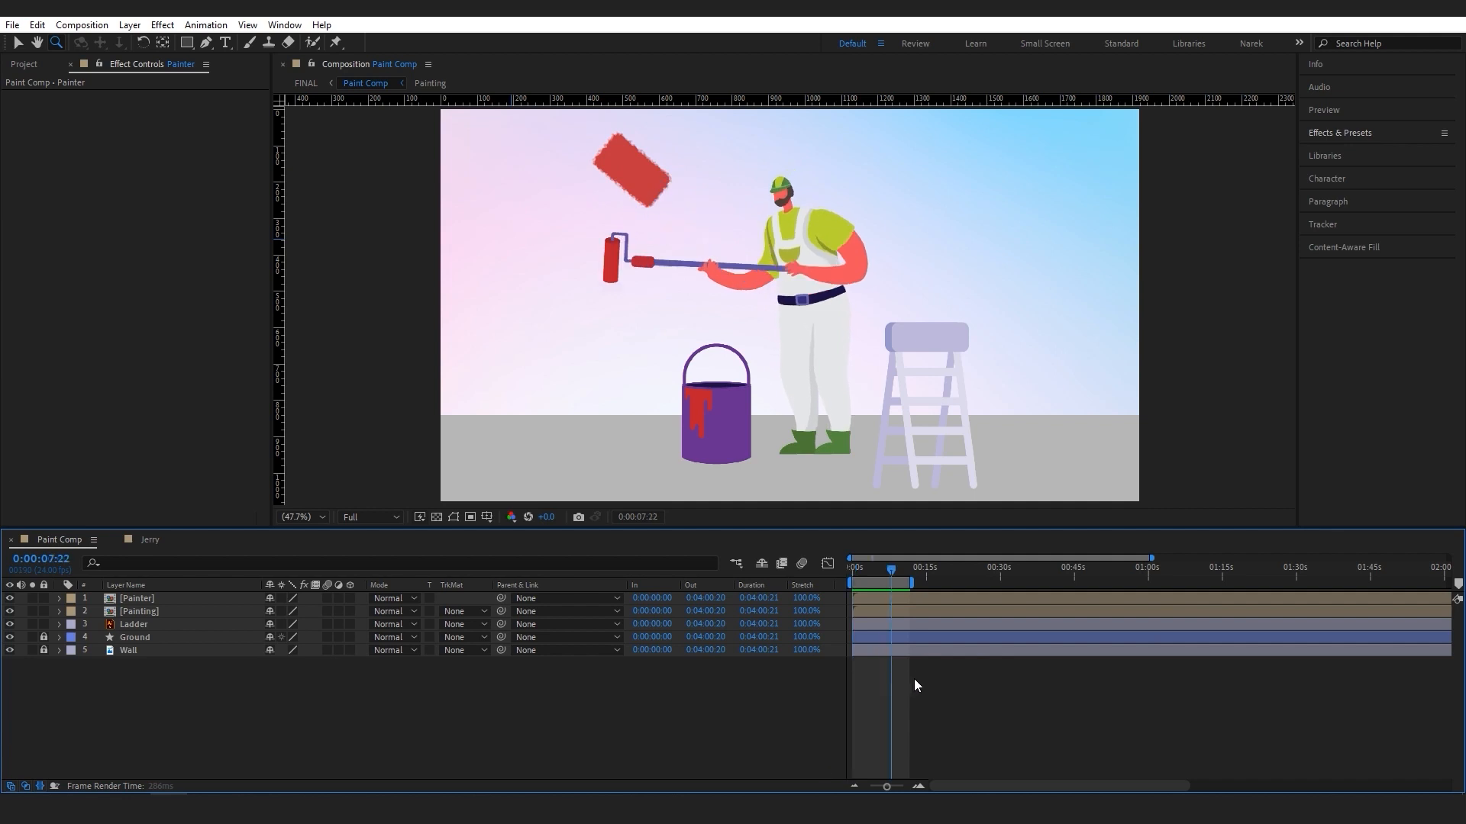
{"action": "left_click", "coordinate": [876, 572]}
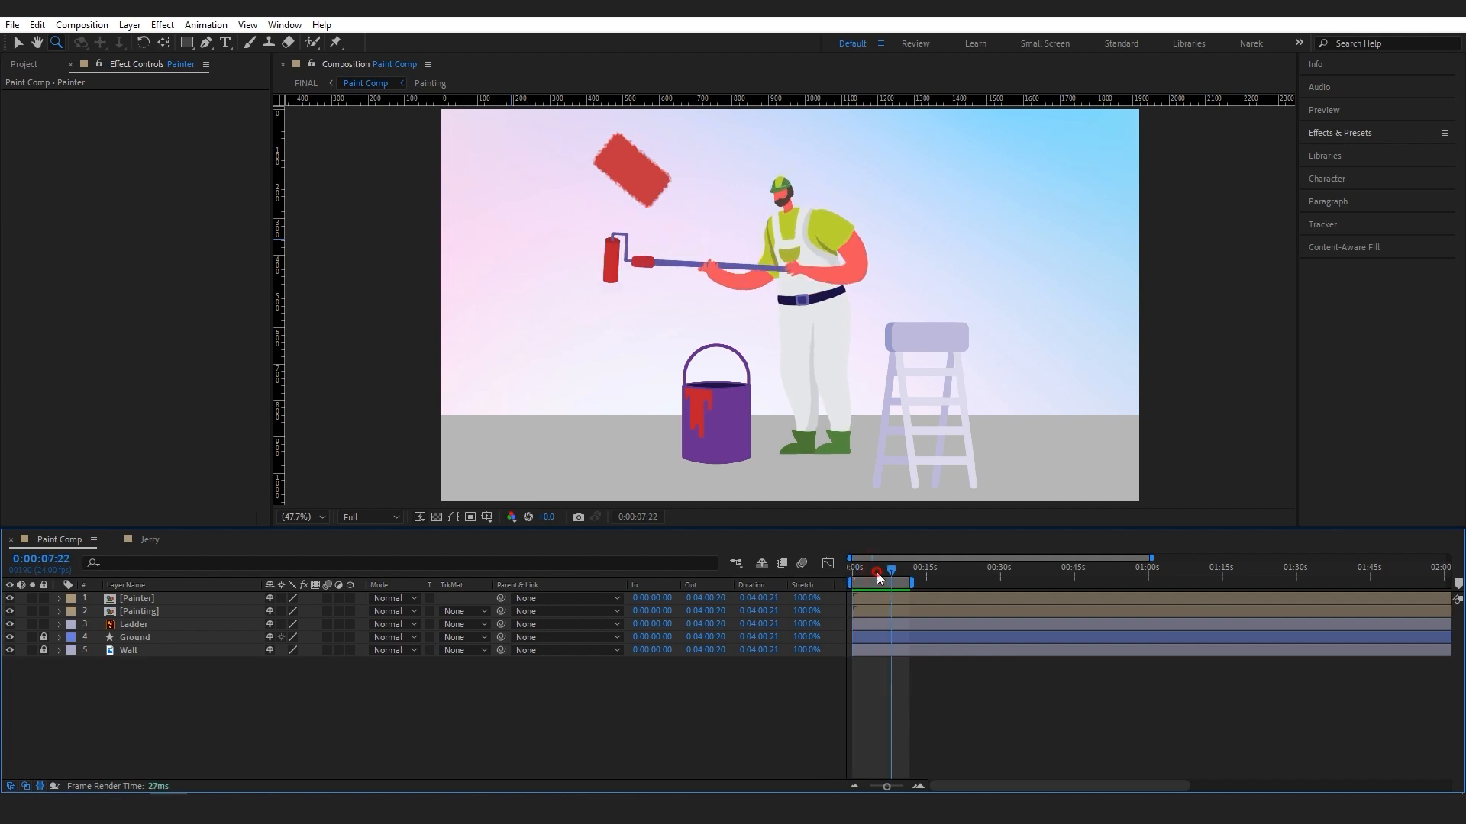
{"action": "right_click", "coordinate": [587, 718]}
{"action": "mouse_move", "coordinate": [656, 530]}
{"action": "left_click", "coordinate": [876, 653]}
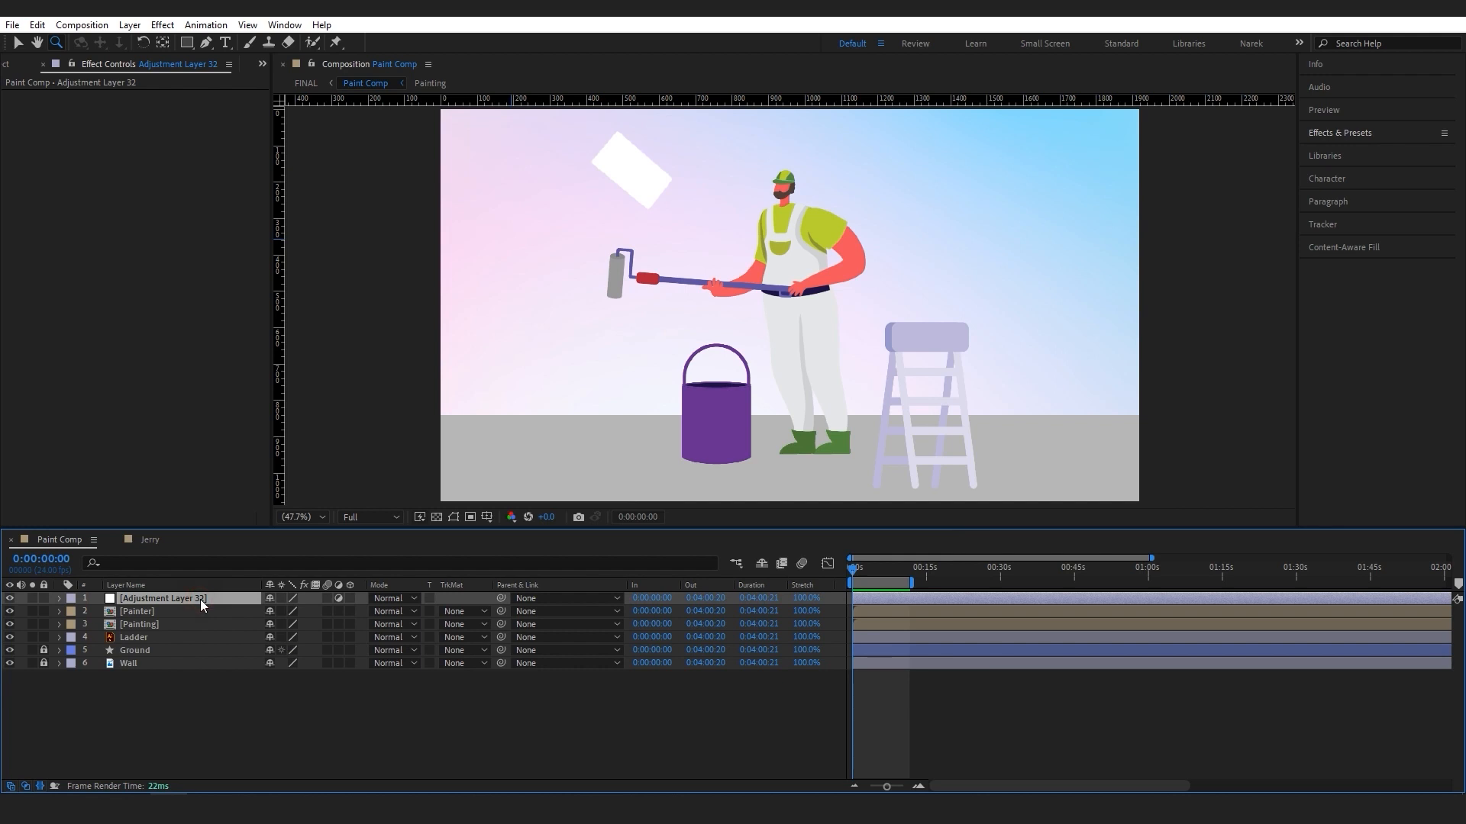
{"action": "key", "text": "Return"}
{"action": "type", "text": "Cartoon Effect"}
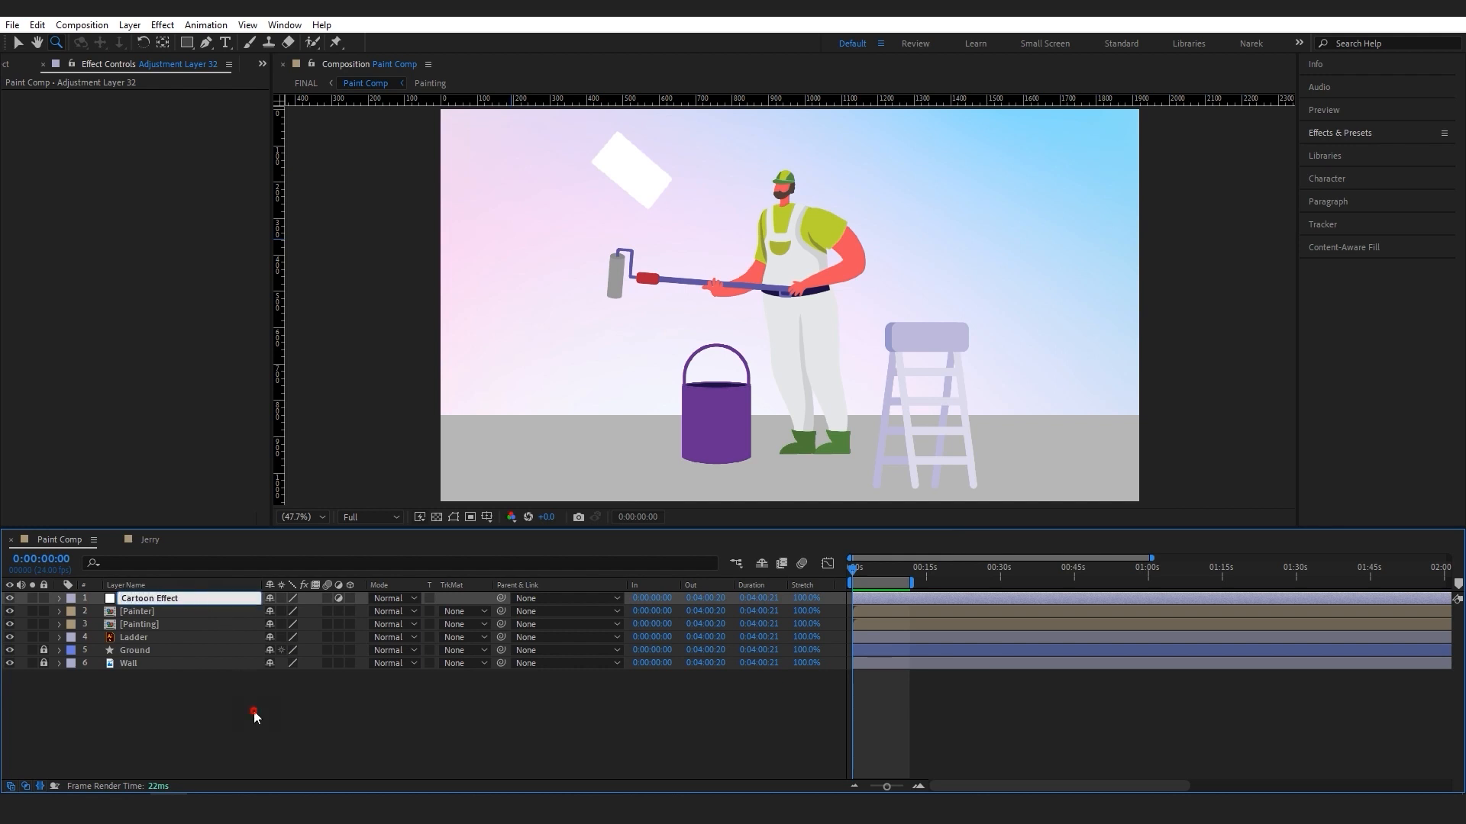
{"action": "left_click", "coordinate": [254, 716]}
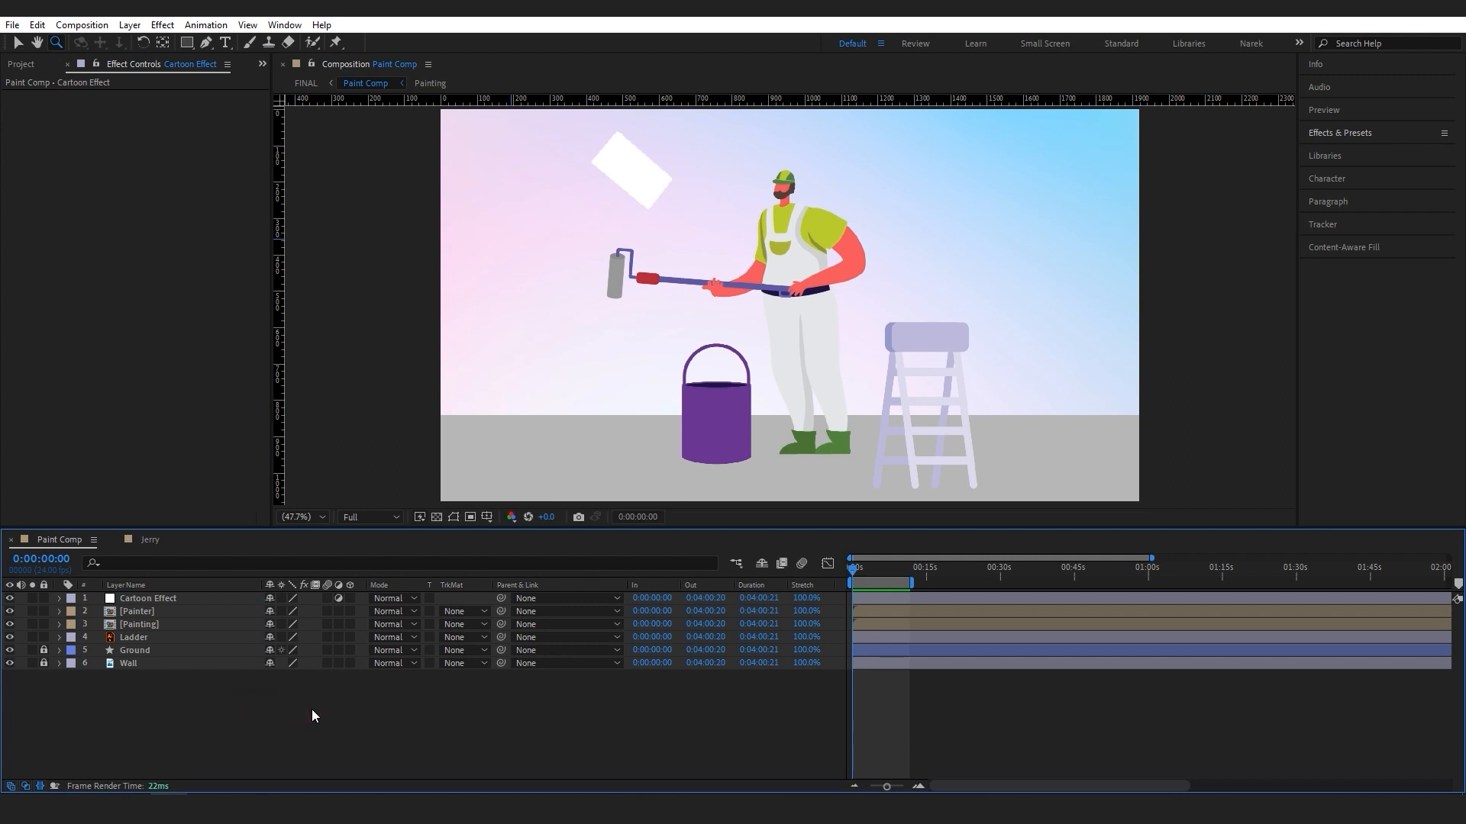
Step: Unlock Ground and Wall to select every layer beneath Cartoon Effect, and lock both layers again
{"action": "left_click", "coordinate": [249, 597]}
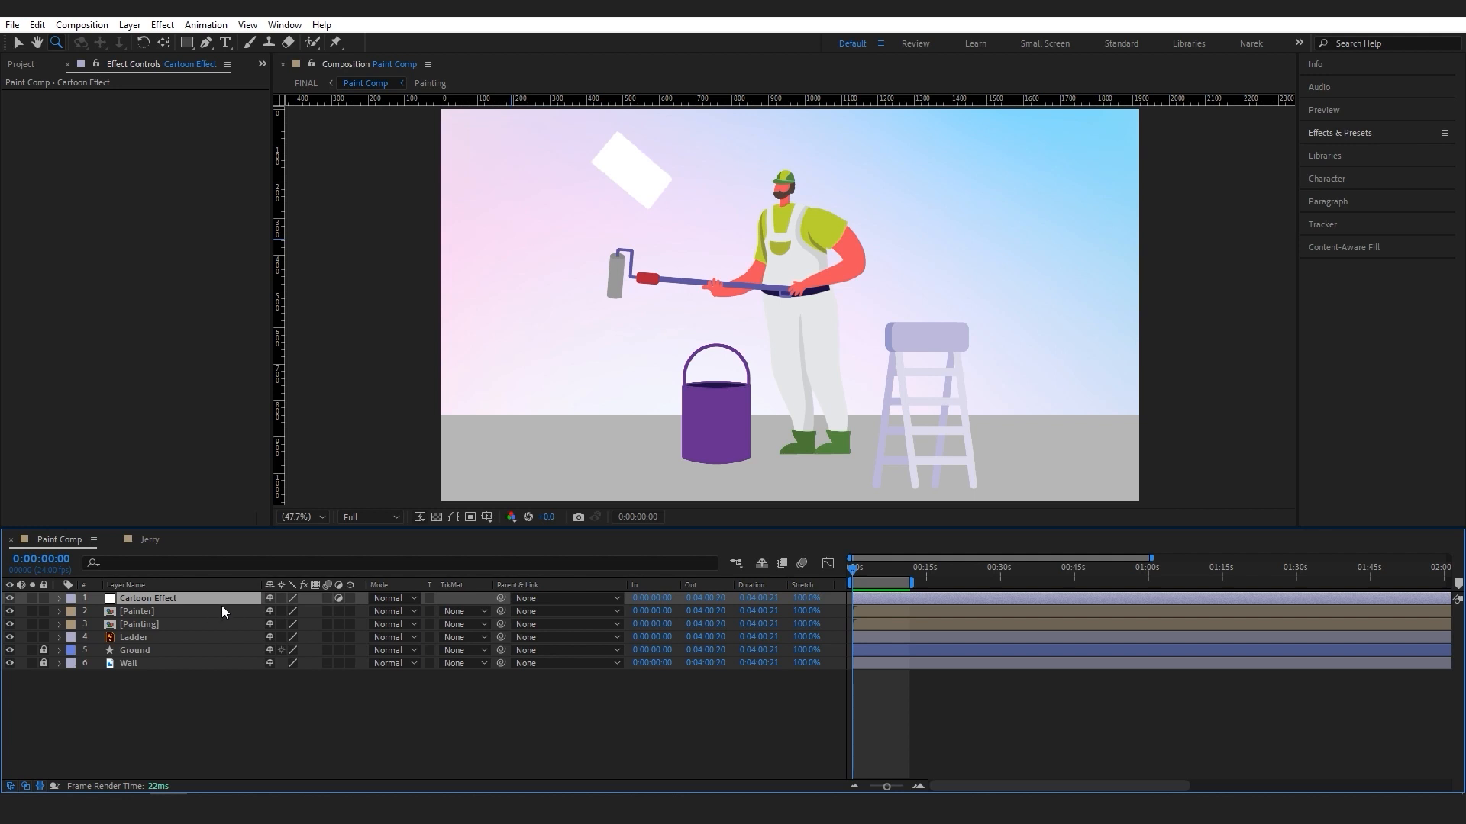
{"action": "left_click", "coordinate": [44, 650]}
{"action": "left_click", "coordinate": [44, 662]}
{"action": "left_click", "coordinate": [115, 687]}
{"action": "left_click", "coordinate": [149, 615]}
{"action": "left_click", "coordinate": [146, 659], "text": "shift"}
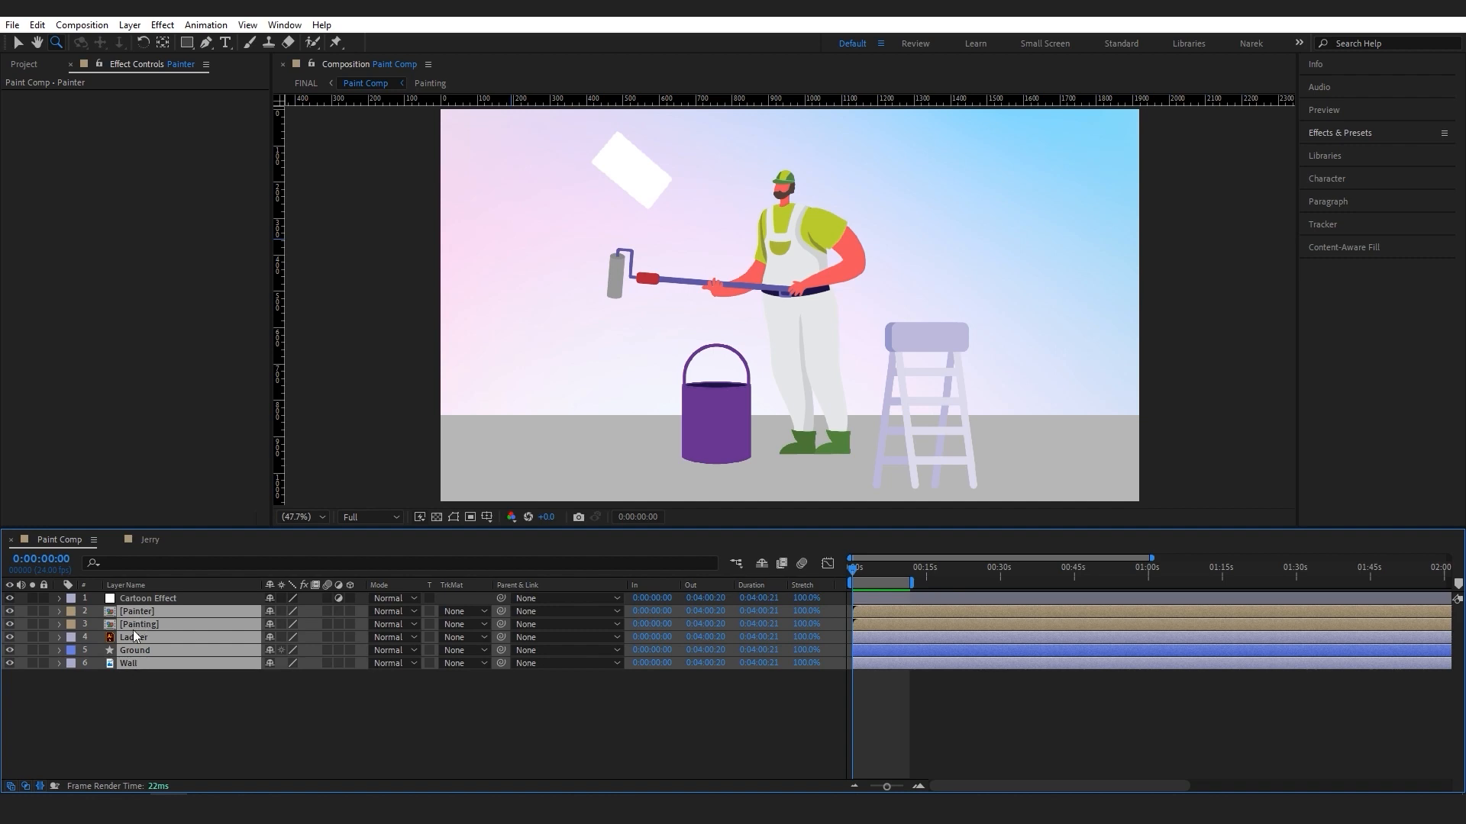
{"action": "left_click", "coordinate": [117, 684]}
{"action": "left_click", "coordinate": [44, 651]}
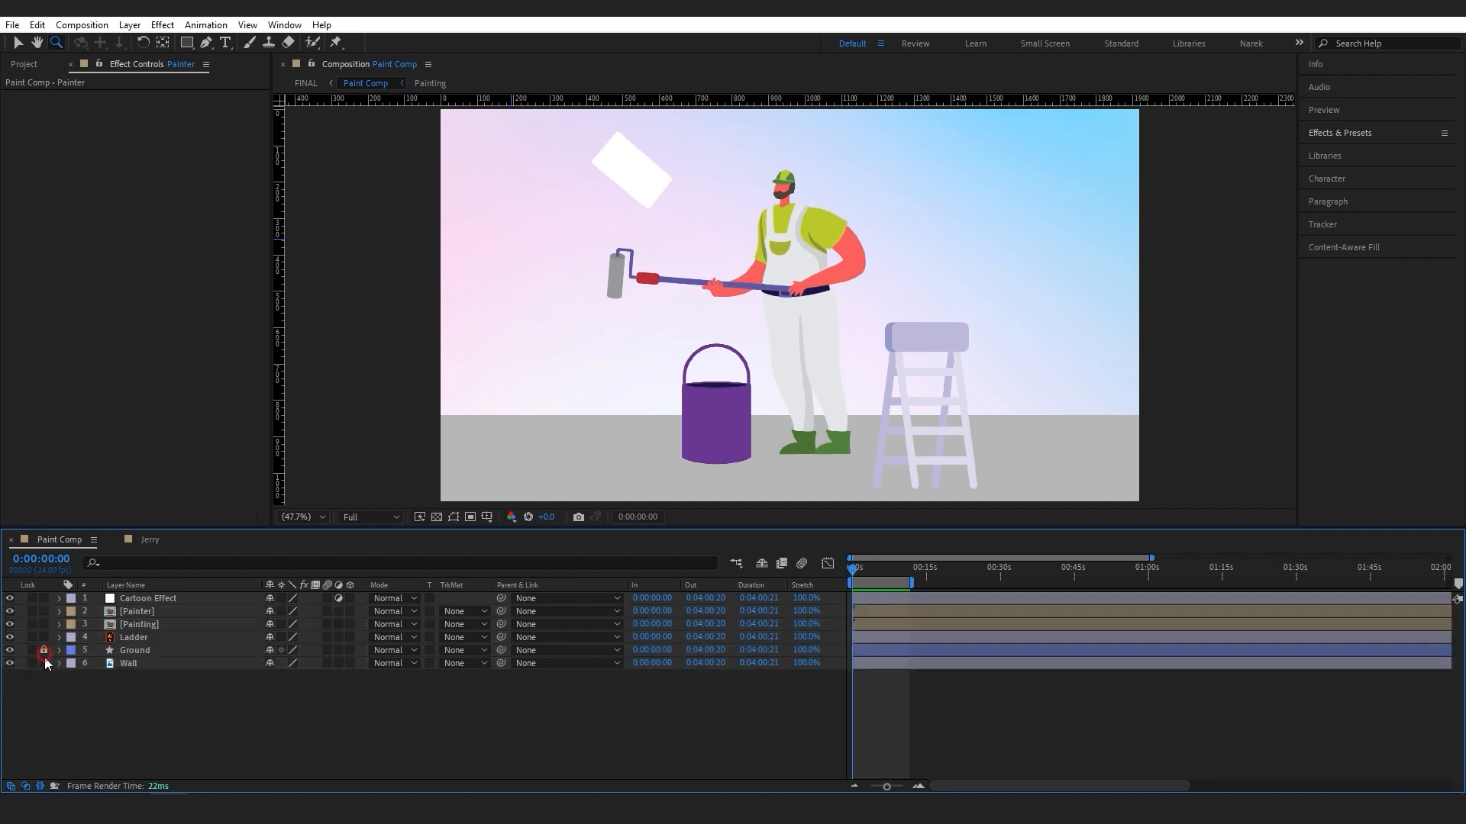
{"action": "left_click", "coordinate": [44, 662]}
Step: Apply the Stylize group's Cartoon effect to the Cartoon Effect adjustment layer
{"action": "left_click", "coordinate": [157, 601]}
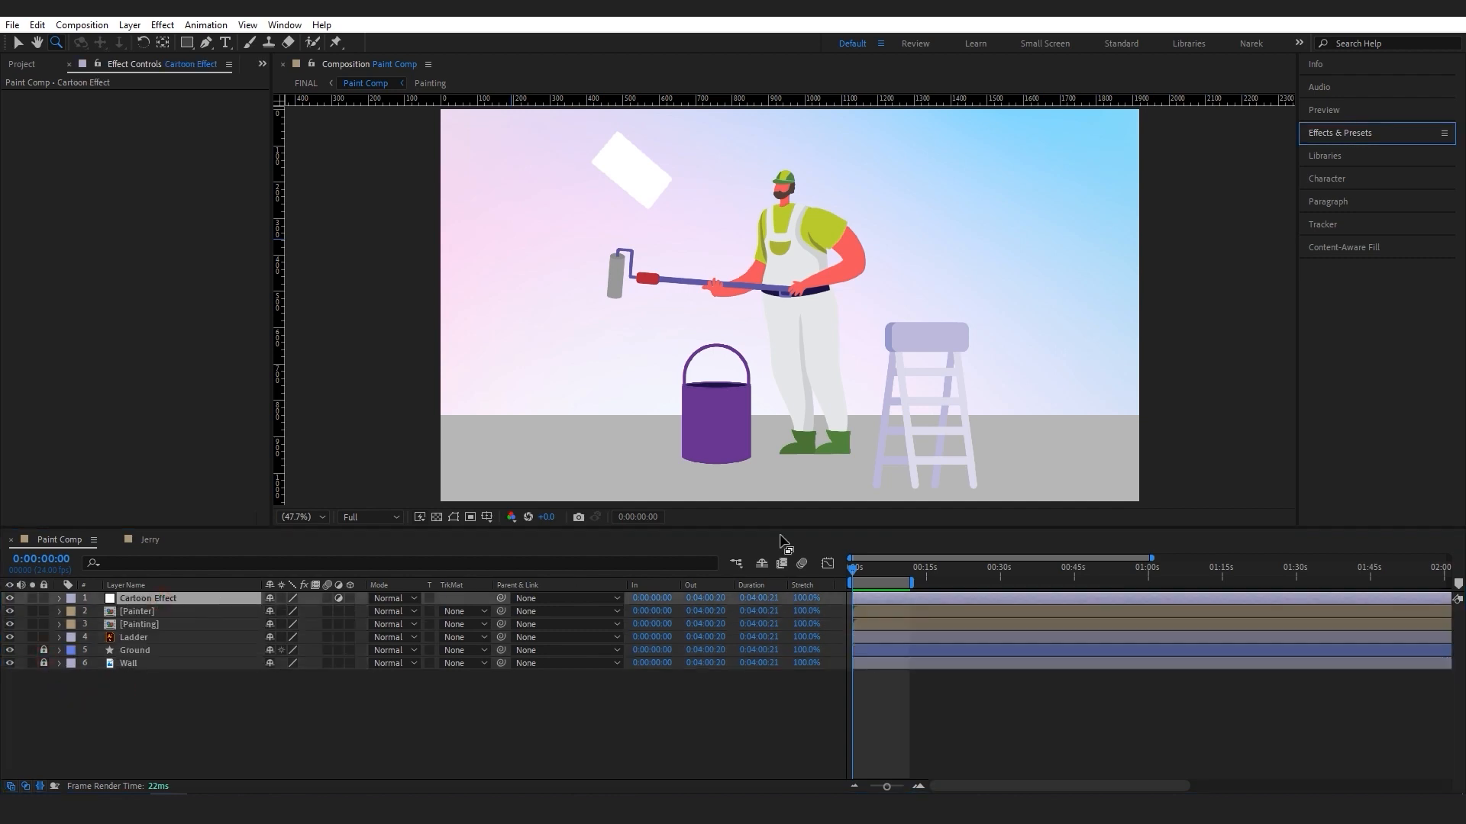
{"action": "left_click", "coordinate": [1363, 143]}
{"action": "scroll", "coordinate": [1384, 389], "scroll_direction": "down", "scroll_amount": 5}
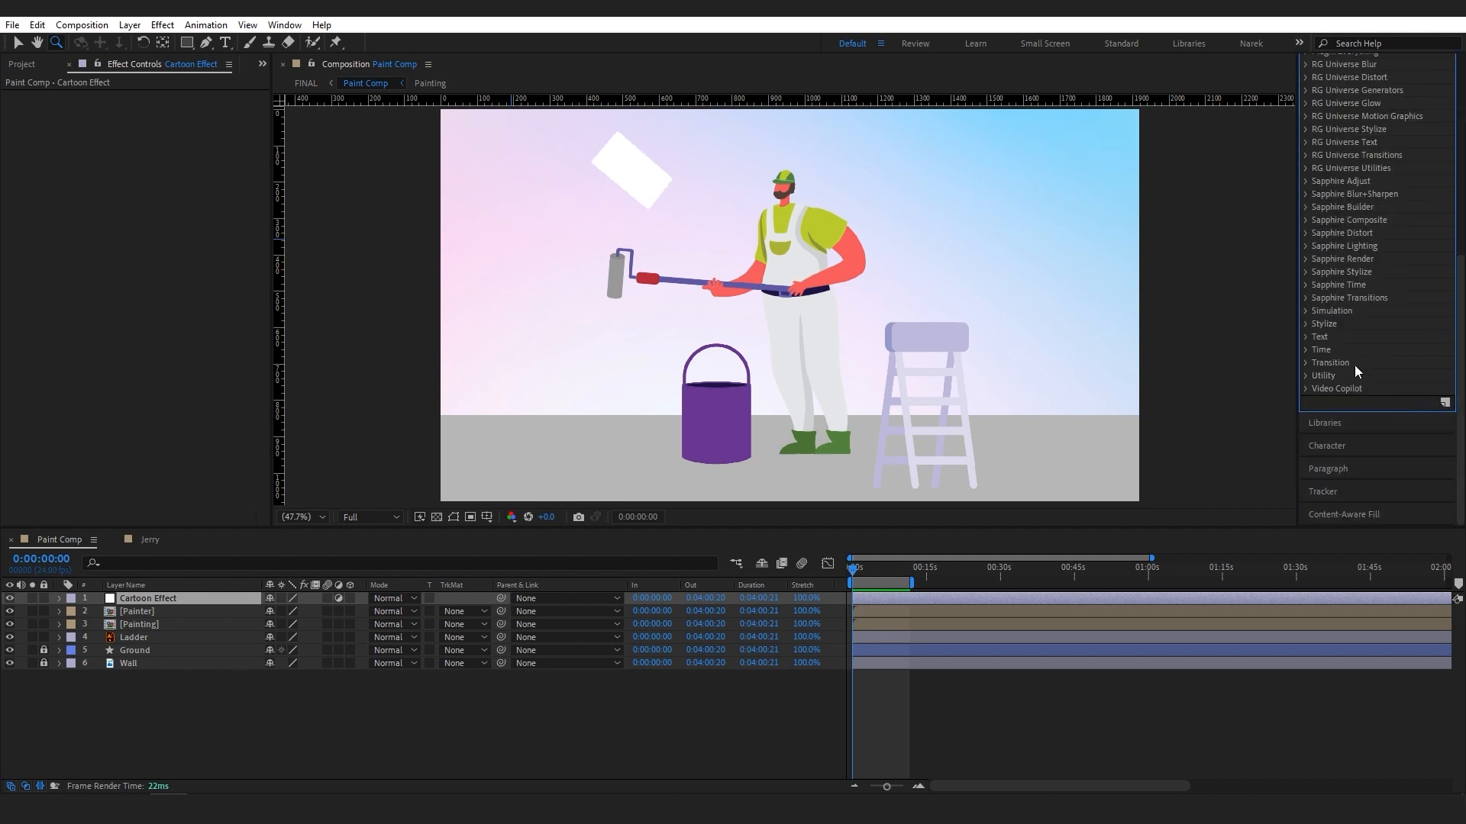
{"action": "left_click", "coordinate": [1306, 324]}
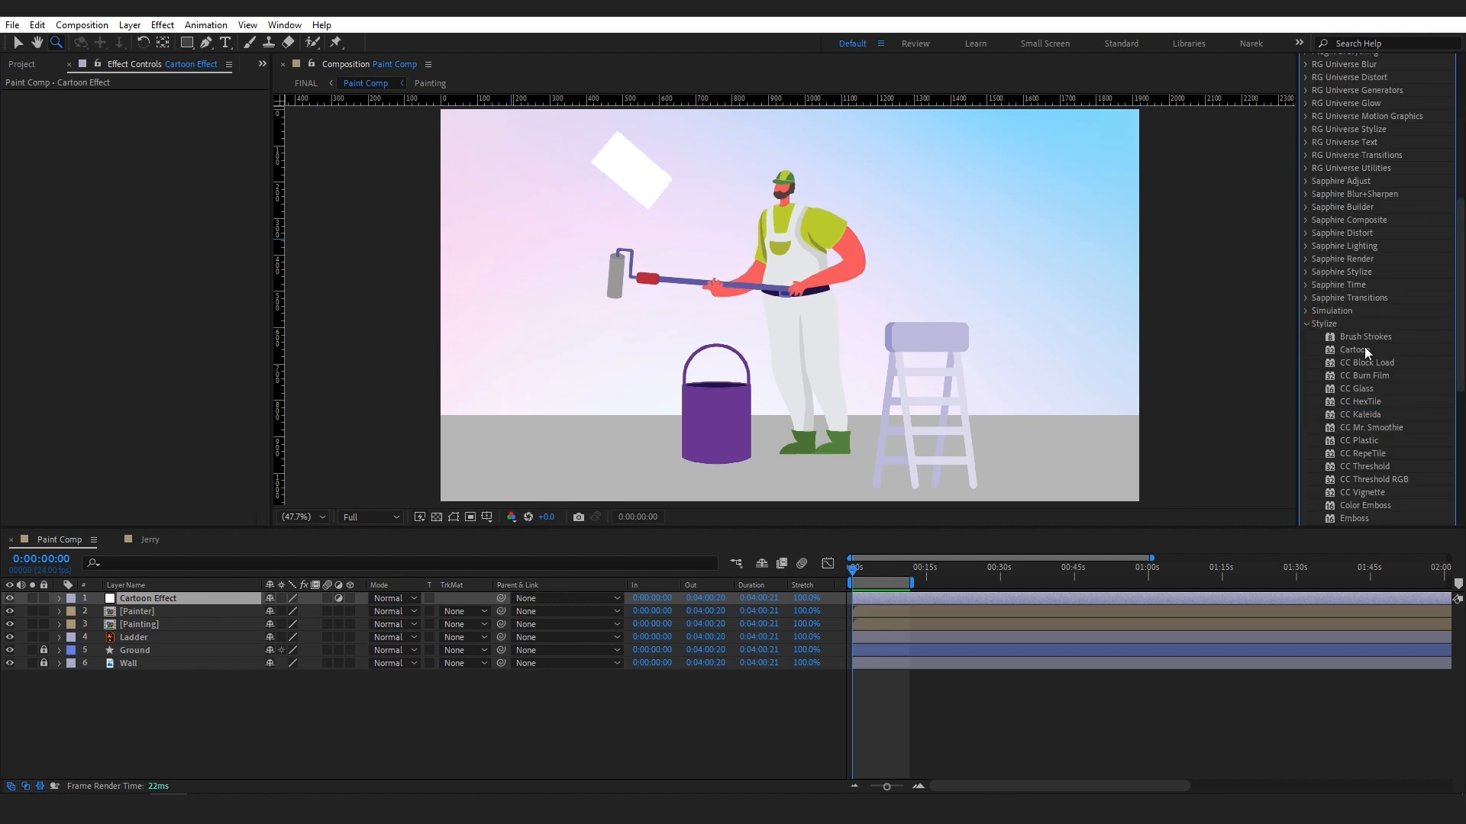
{"action": "mouse_move", "coordinate": [1363, 349]}
{"action": "left_mouse_down"}
{"action": "mouse_move", "coordinate": [920, 466]}
{"action": "mouse_move", "coordinate": [183, 601]}
{"action": "left_mouse_up"}
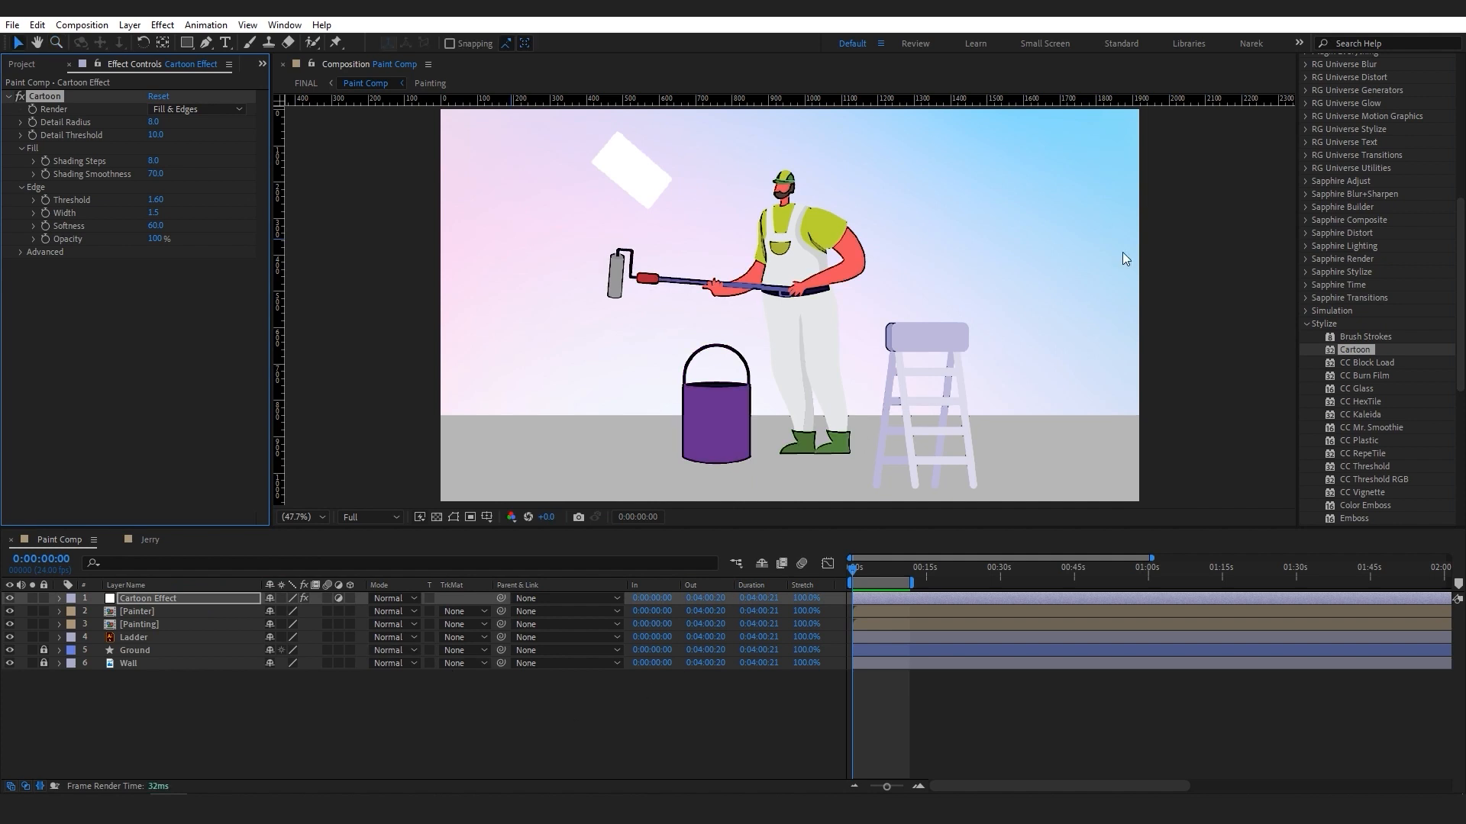
{"action": "scroll", "coordinate": [1355, 214], "scroll_direction": "up", "scroll_amount": 10}
{"action": "left_click", "coordinate": [1362, 136]}
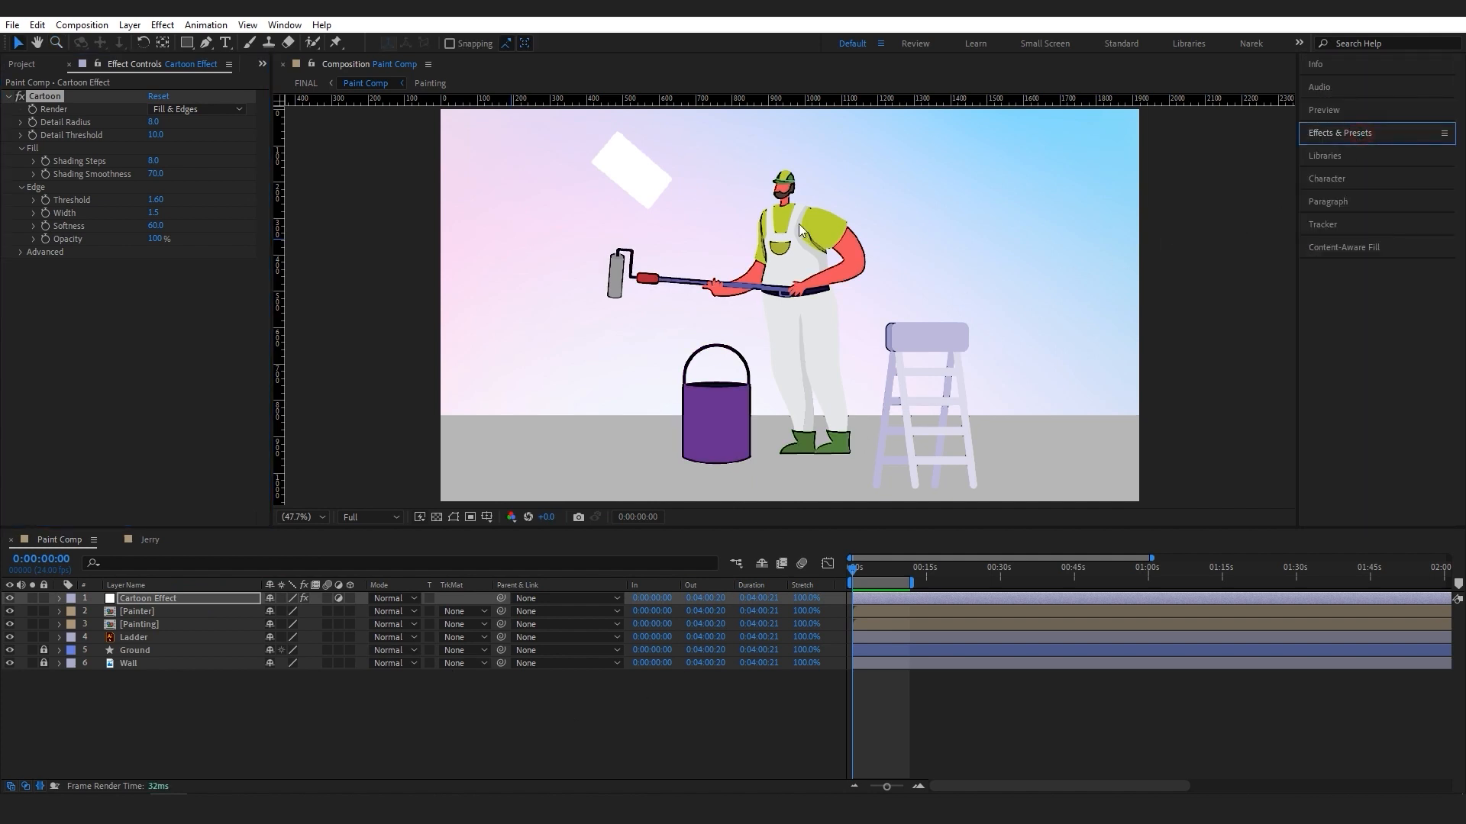
Step: Set the Cartoon effect's Detail Radius to 16.9, Detail Threshold to 17.4, Shading Steps to 16.4, Shading Smoothness to 78.1 and Edge Threshold to 3.07
{"action": "scroll", "coordinate": [794, 225], "scroll_direction": "up", "scroll_amount": 3}
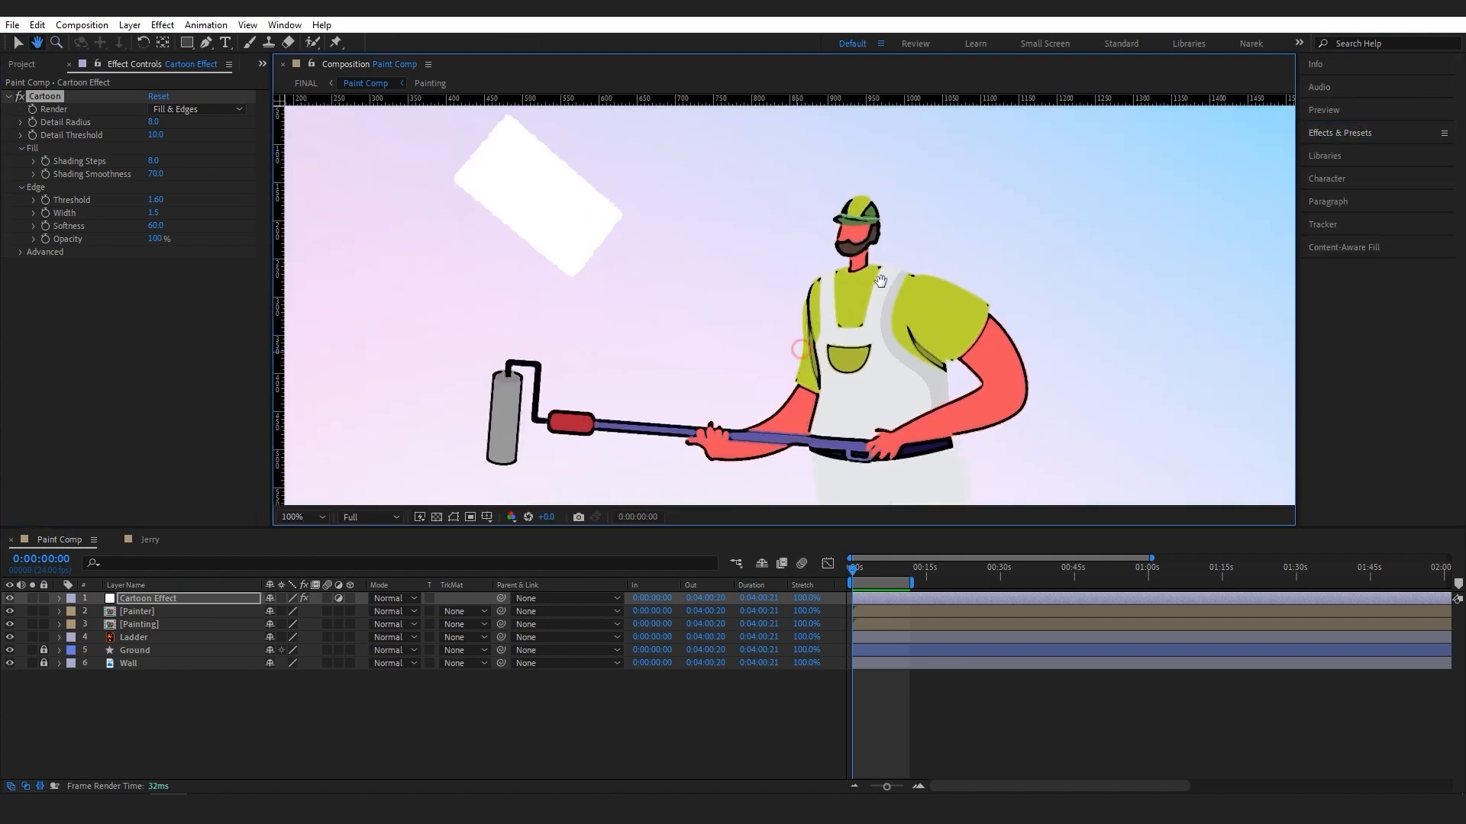
{"action": "left_click_drag", "start_coordinate": [880, 280], "coordinate": [934, 287]}
{"action": "key", "text": "z"}
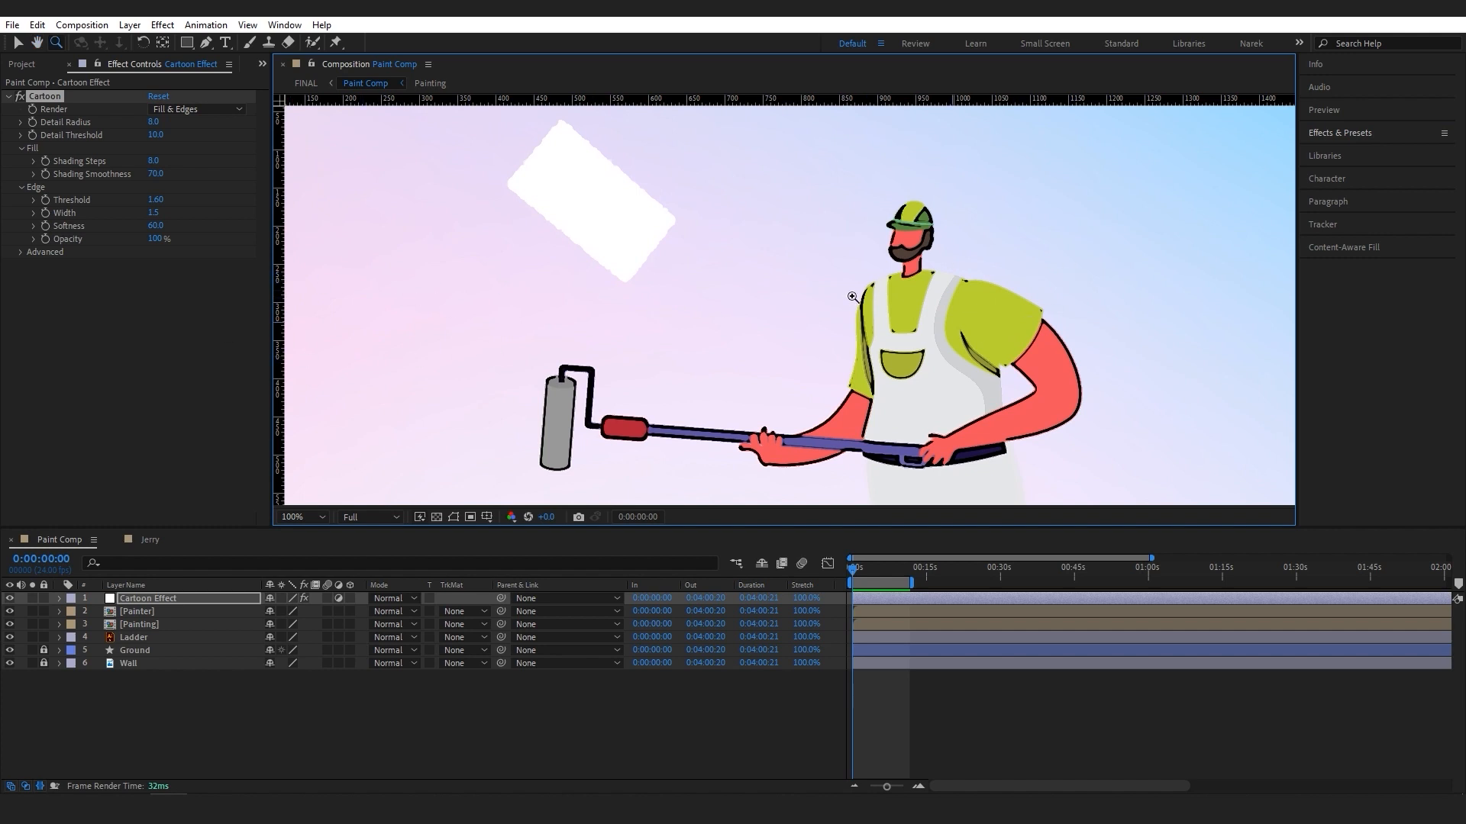
{"action": "left_click", "coordinate": [968, 300]}
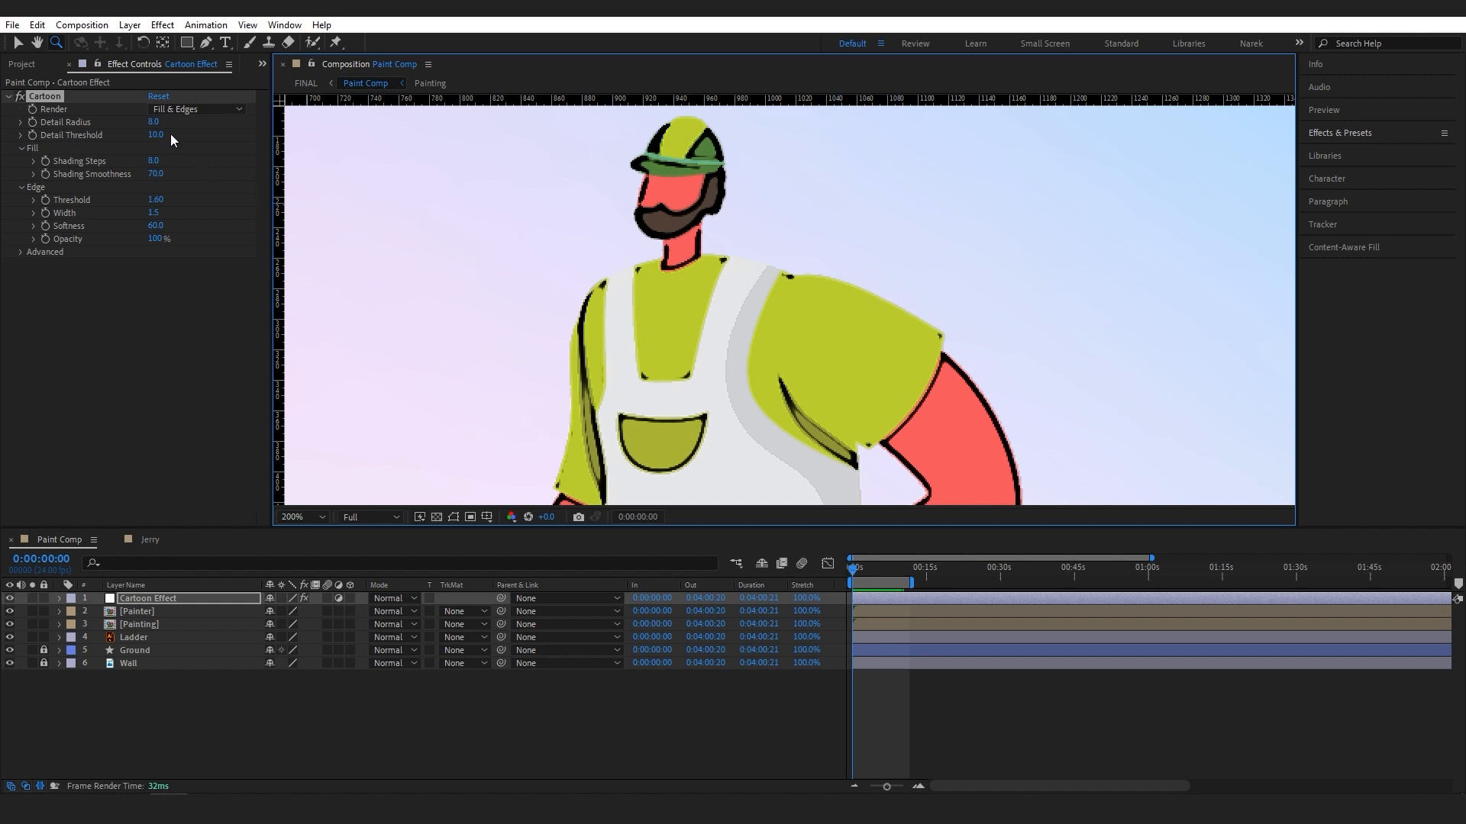
{"action": "mouse_move", "coordinate": [154, 123]}
{"action": "left_mouse_down"}
{"action": "mouse_move", "coordinate": [222, 124]}
{"action": "mouse_move", "coordinate": [191, 161]}
{"action": "mouse_move", "coordinate": [217, 161]}
{"action": "mouse_move", "coordinate": [187, 174]}
{"action": "mouse_move", "coordinate": [217, 174]}
{"action": "mouse_move", "coordinate": [155, 203]}
{"action": "mouse_move", "coordinate": [197, 195]}
{"action": "left_mouse_up"}
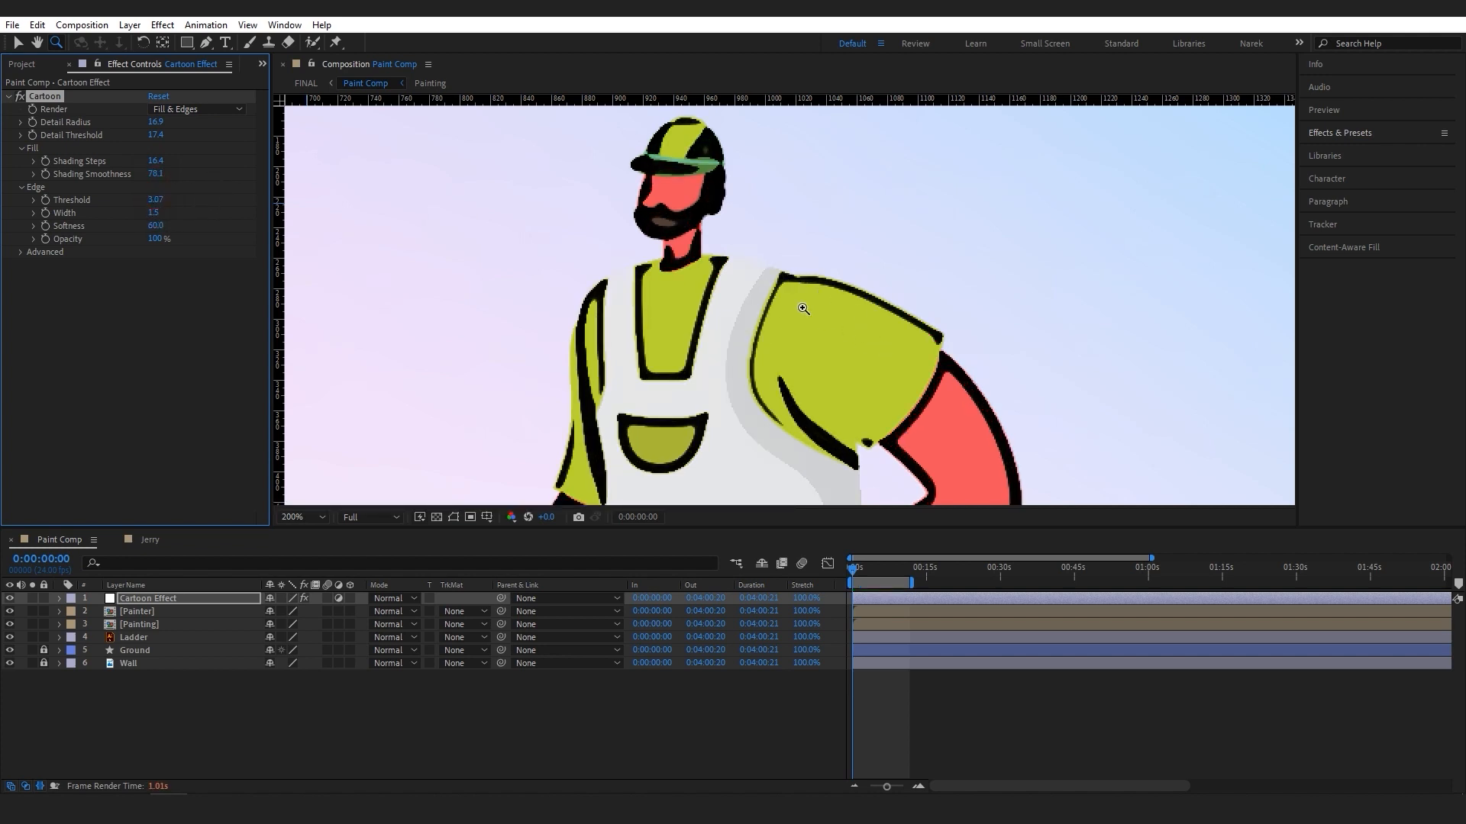
Step: Set the Cartoon effect's Detail Radius to 22.6, Detail Threshold to 23.4, Shading Steps to 22.9, Shading Smoothness to 82.6 and Edge Threshold to 4.96
{"action": "mouse_move", "coordinate": [771, 298]}
{"action": "left_mouse_down"}
{"action": "mouse_move", "coordinate": [855, 277]}
{"action": "mouse_move", "coordinate": [827, 236]}
{"action": "mouse_move", "coordinate": [1005, 326]}
{"action": "left_mouse_up"}
{"action": "scroll", "coordinate": [844, 278], "scroll_direction": "down", "scroll_amount": 1}
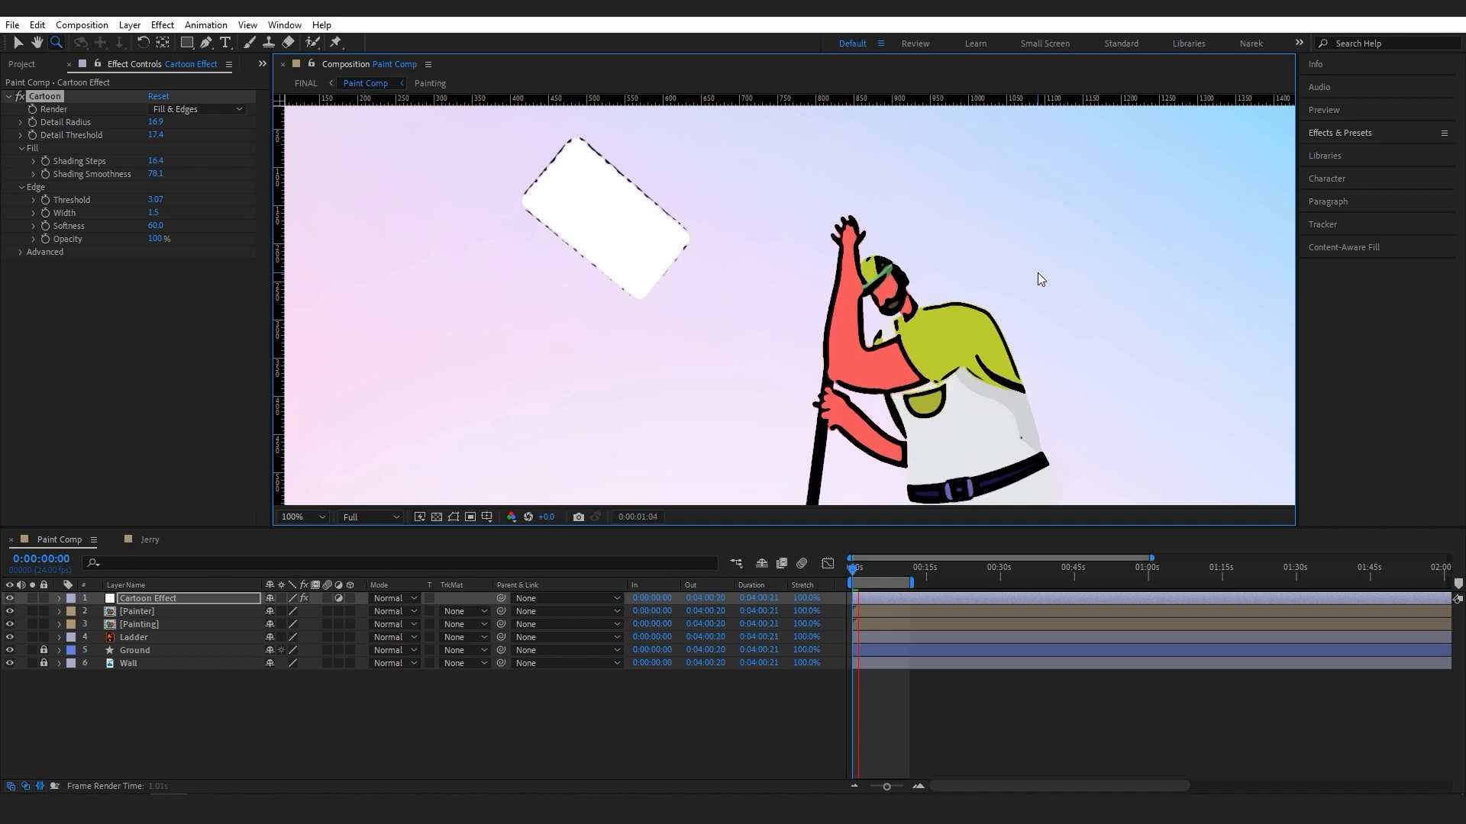
{"action": "key", "text": "space"}
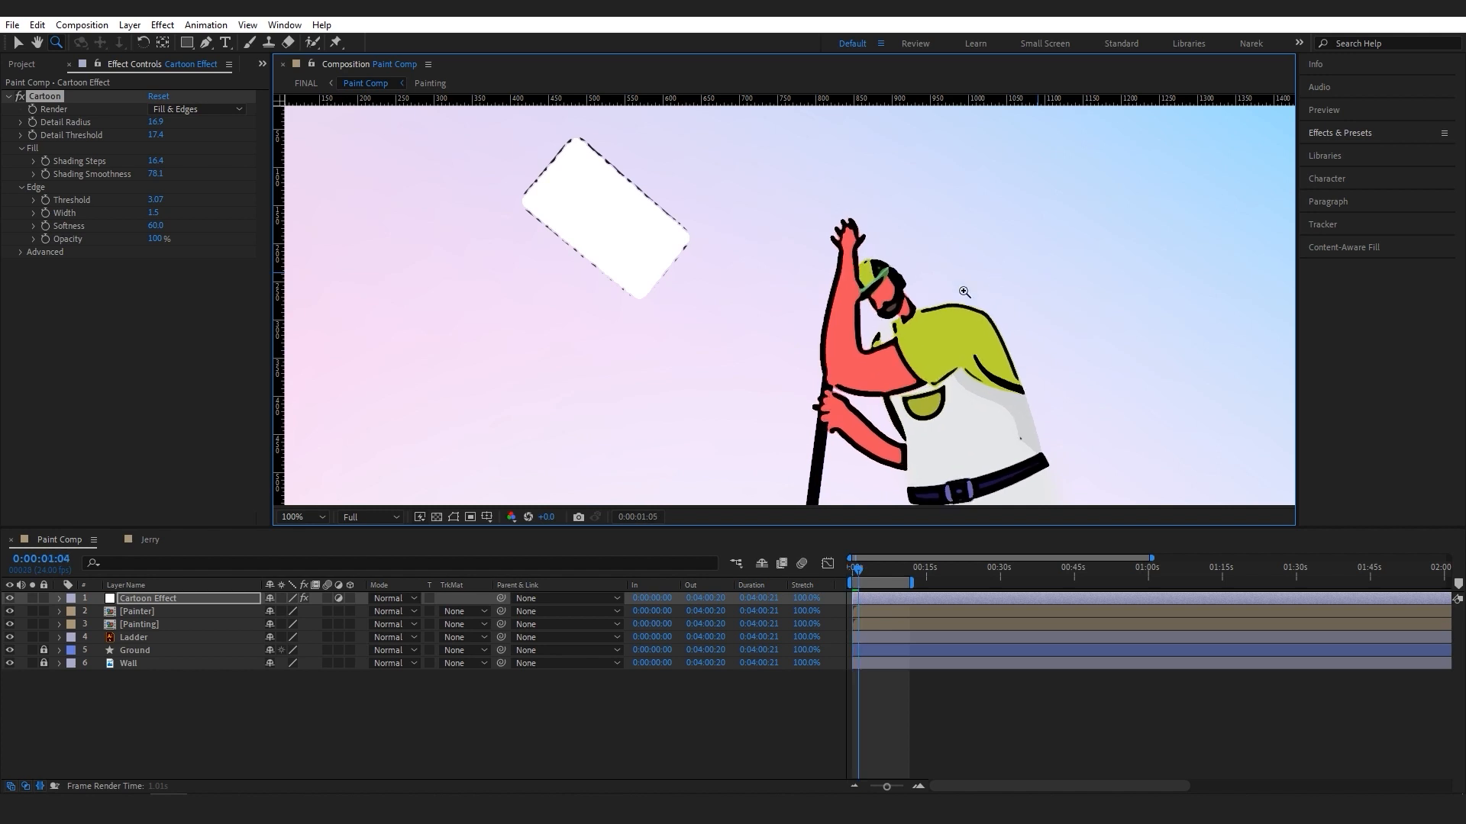
{"action": "mouse_move", "coordinate": [156, 123]}
{"action": "left_mouse_down"}
{"action": "mouse_move", "coordinate": [198, 123]}
{"action": "mouse_move", "coordinate": [163, 162]}
{"action": "mouse_move", "coordinate": [183, 203]}
{"action": "mouse_move", "coordinate": [154, 204]}
{"action": "mouse_move", "coordinate": [203, 204]}
{"action": "left_mouse_up"}
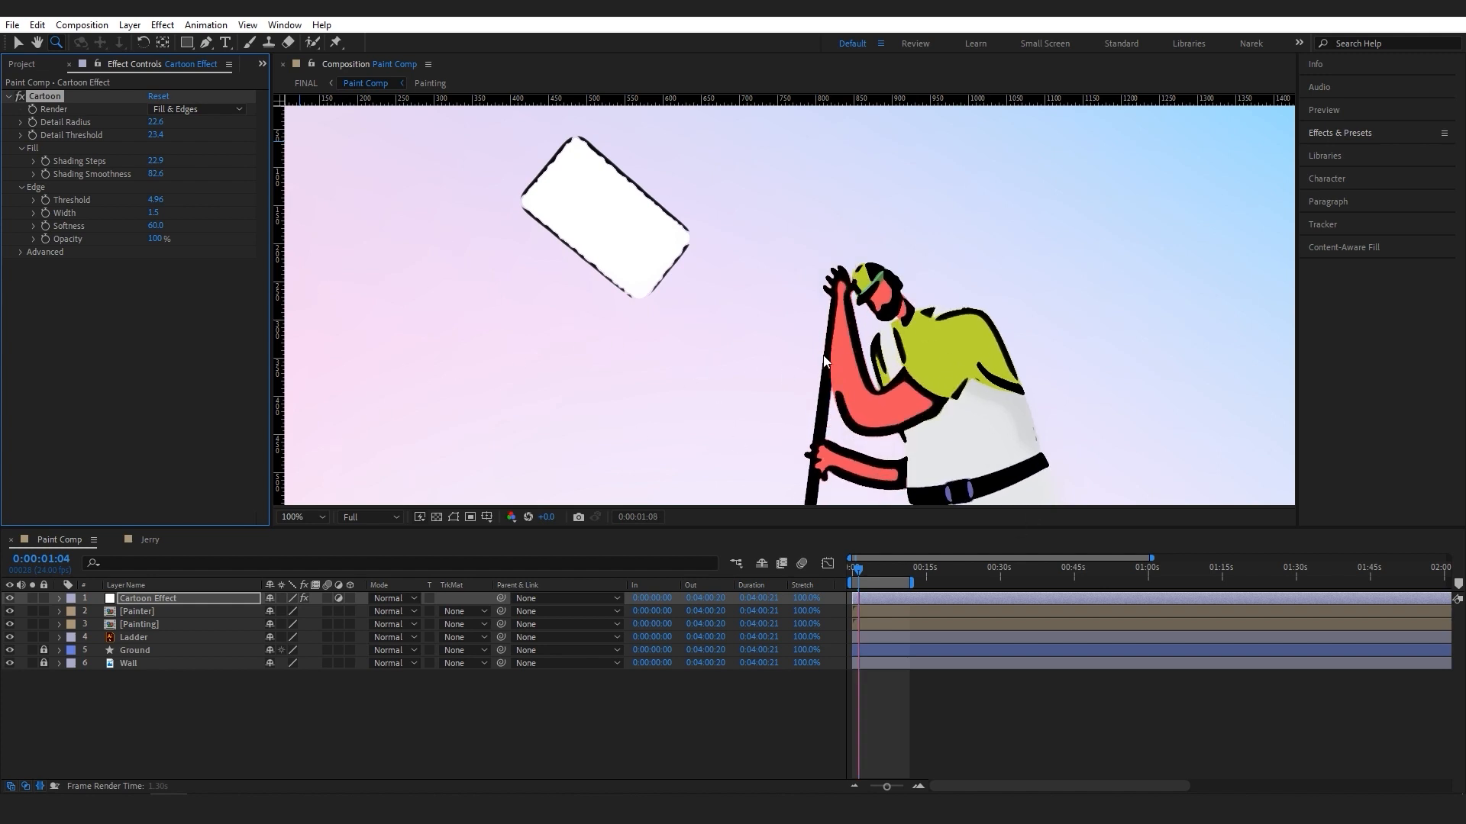
Step: Preview the painter animation with the cartoon outlines across the full frame from near its start
{"action": "left_click", "coordinate": [858, 570]}
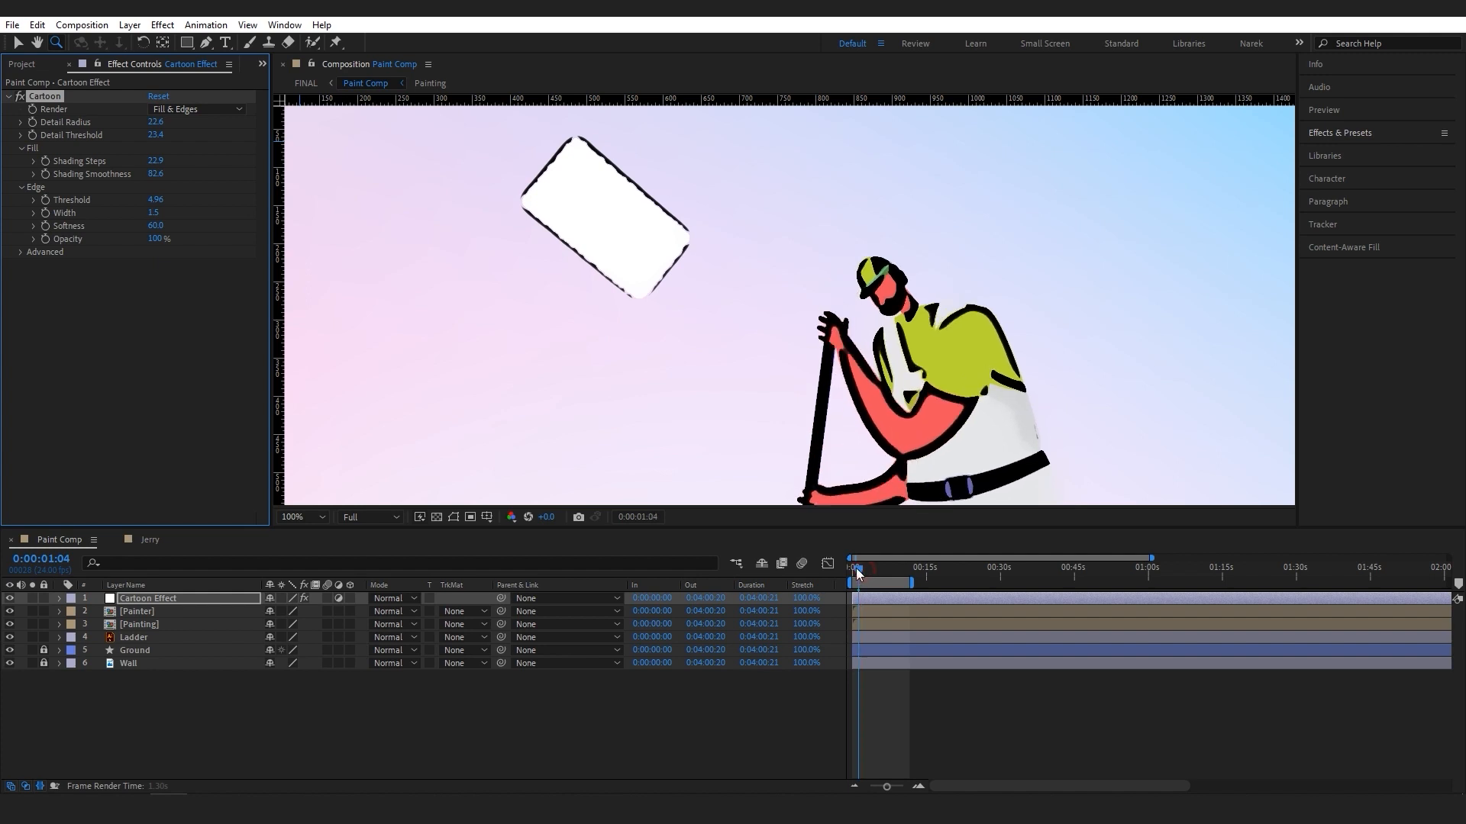
{"action": "left_click", "coordinate": [855, 570]}
{"action": "key", "text": "shift+slash"}
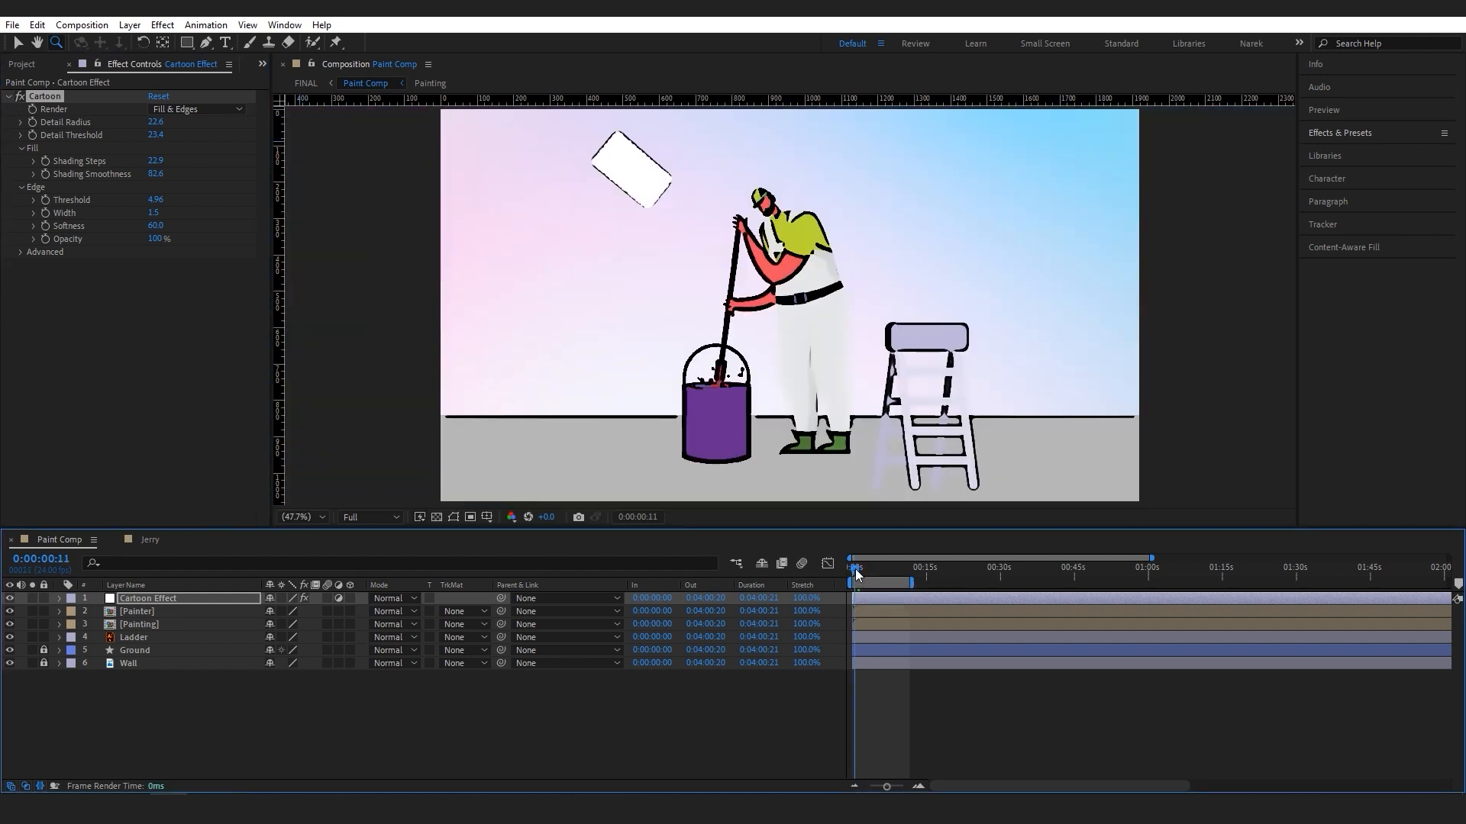
{"action": "key", "text": "space"}
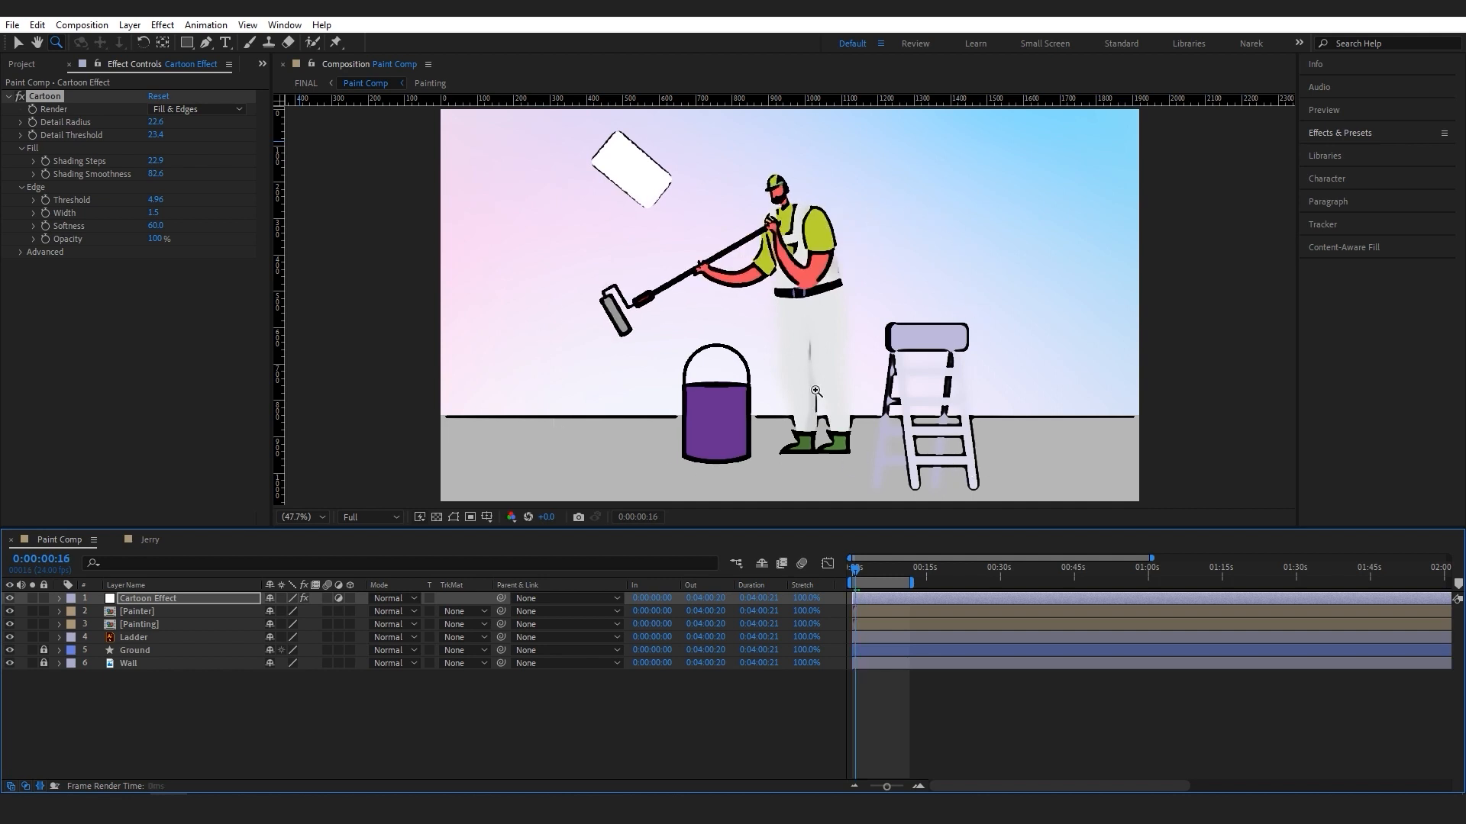
Step: Delete the Cartoon effect from the adjustment layer and return the playhead to the start of the composition
{"action": "left_click", "coordinate": [55, 94]}
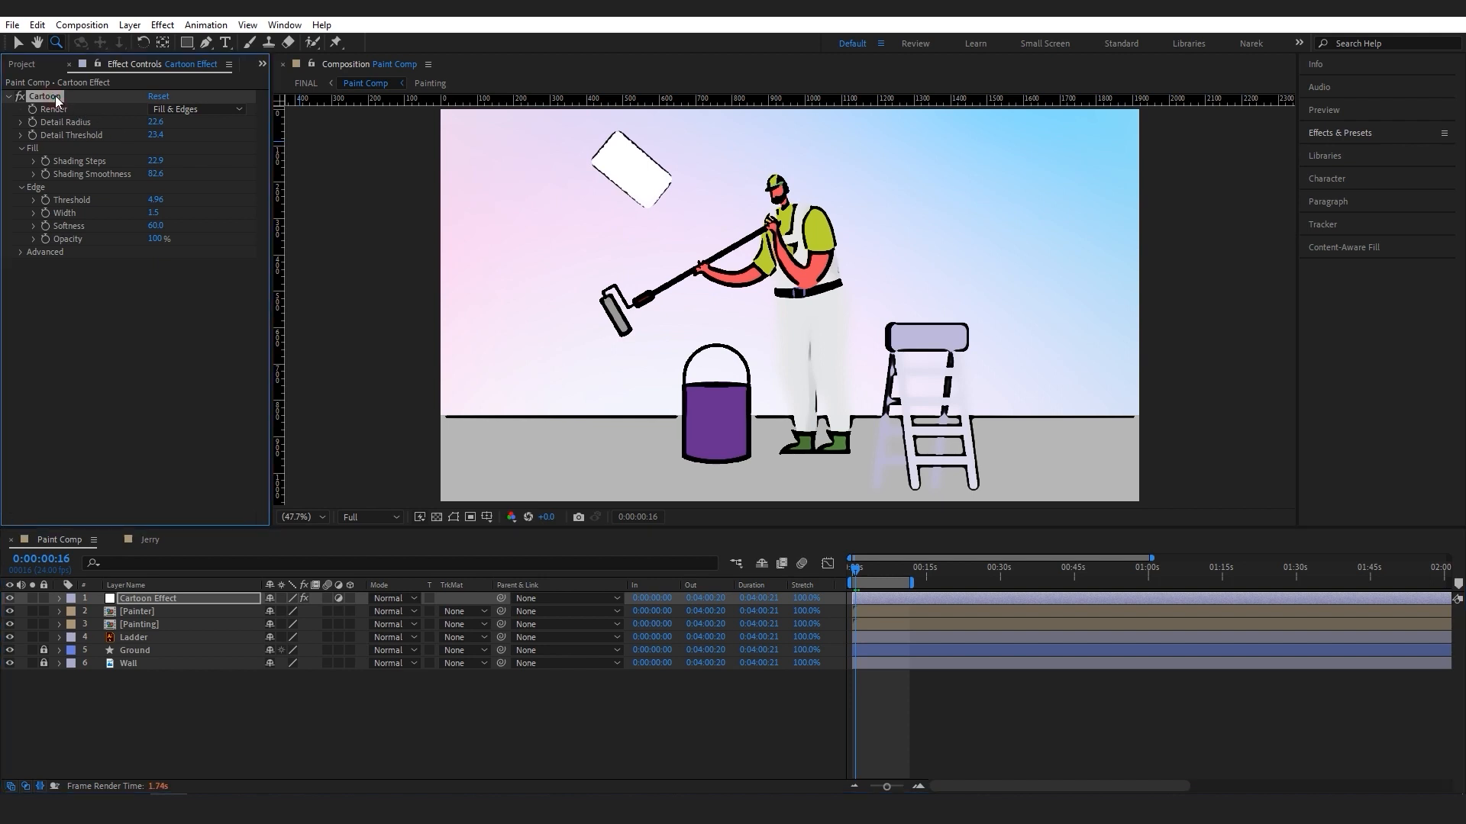
{"action": "key", "text": "Delete"}
{"action": "left_click", "coordinate": [982, 727]}
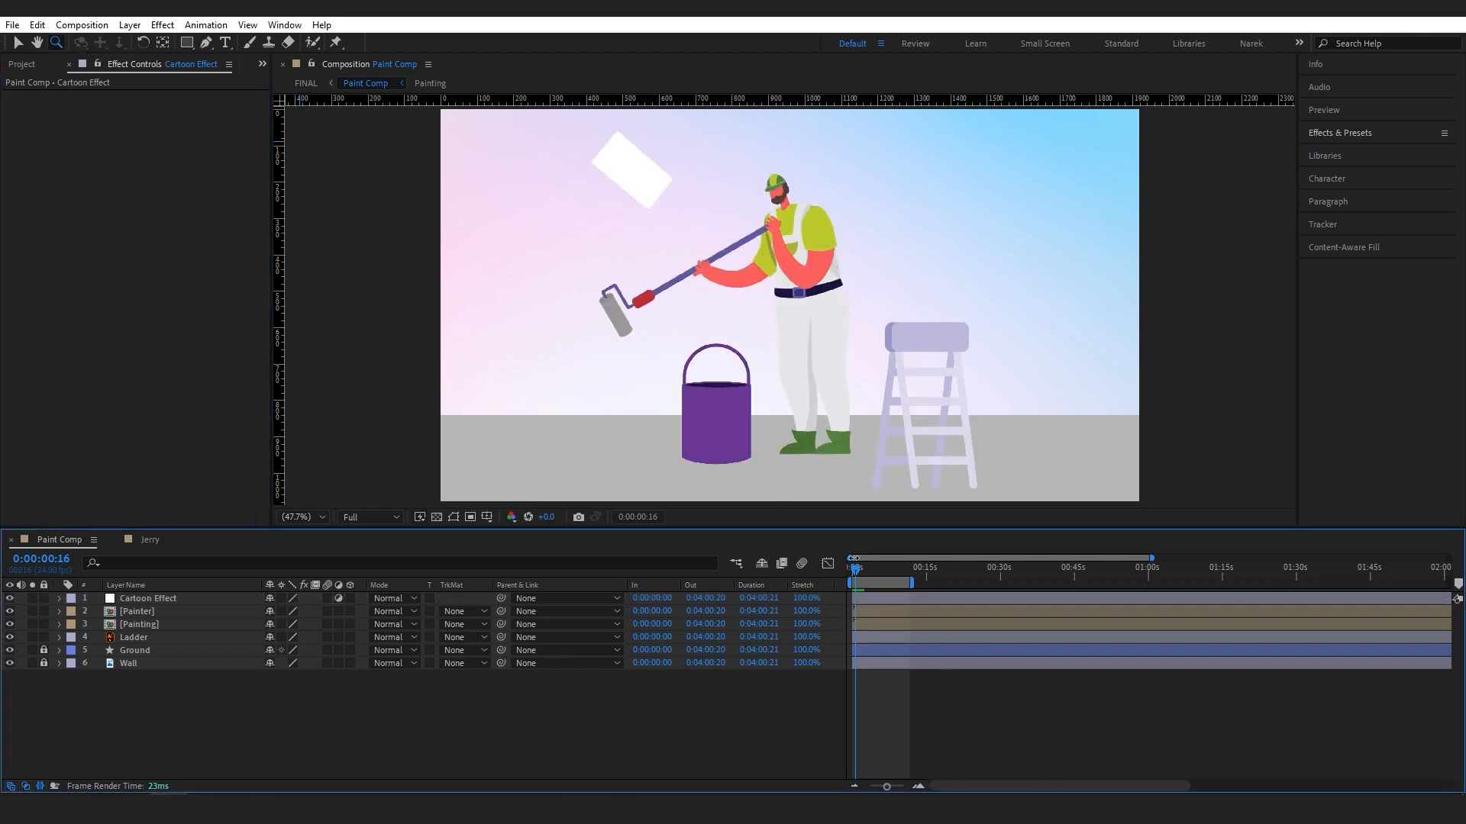
{"action": "key", "text": "Home"}
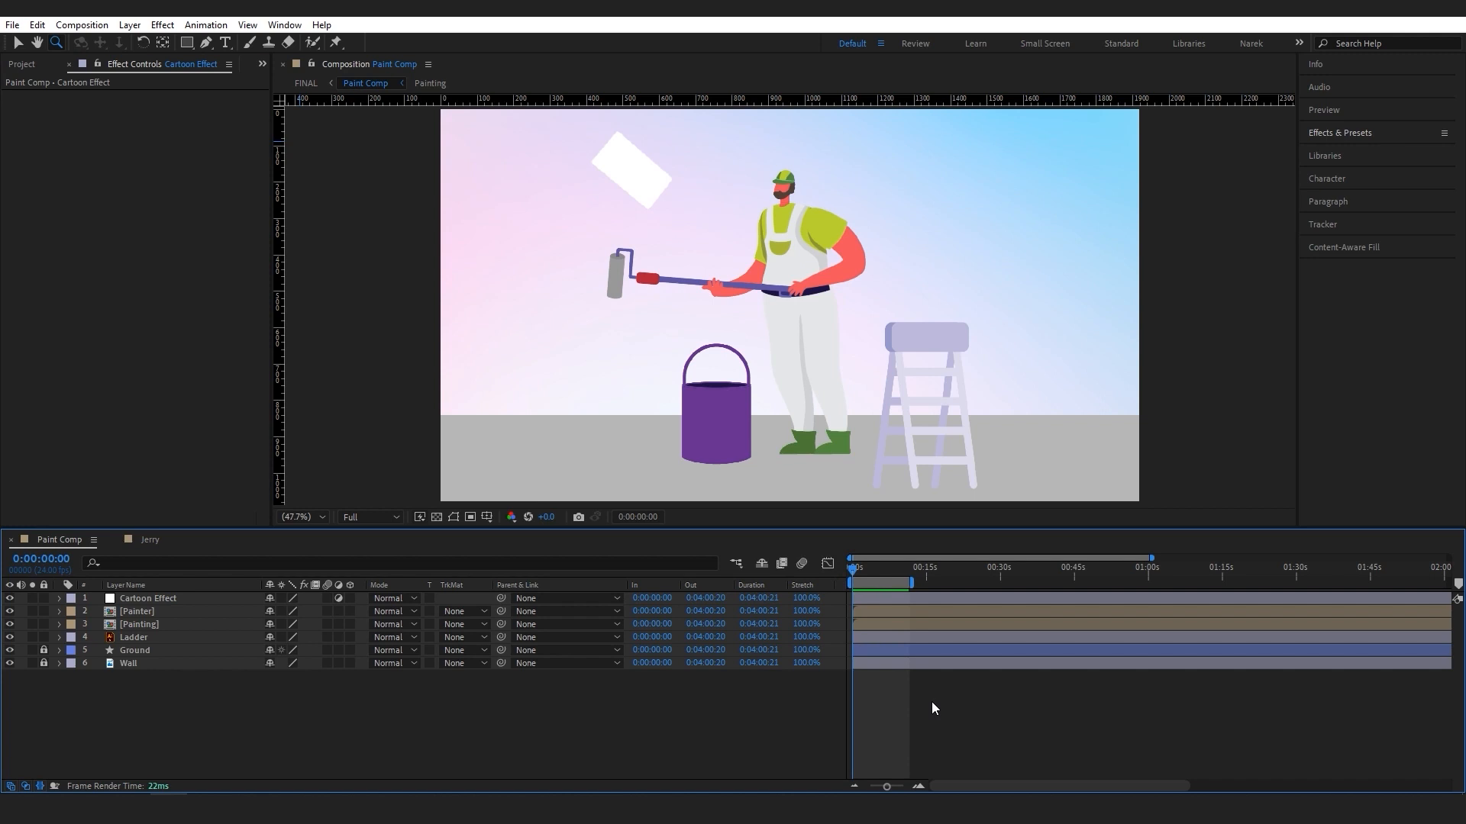
Step: Search the effects for "find edges" and apply Find Edges to the Cartoon Effect adjustment layer
{"action": "key", "text": "v"}
{"action": "left_click", "coordinate": [1368, 131]}
{"action": "left_click", "coordinate": [1373, 154]}
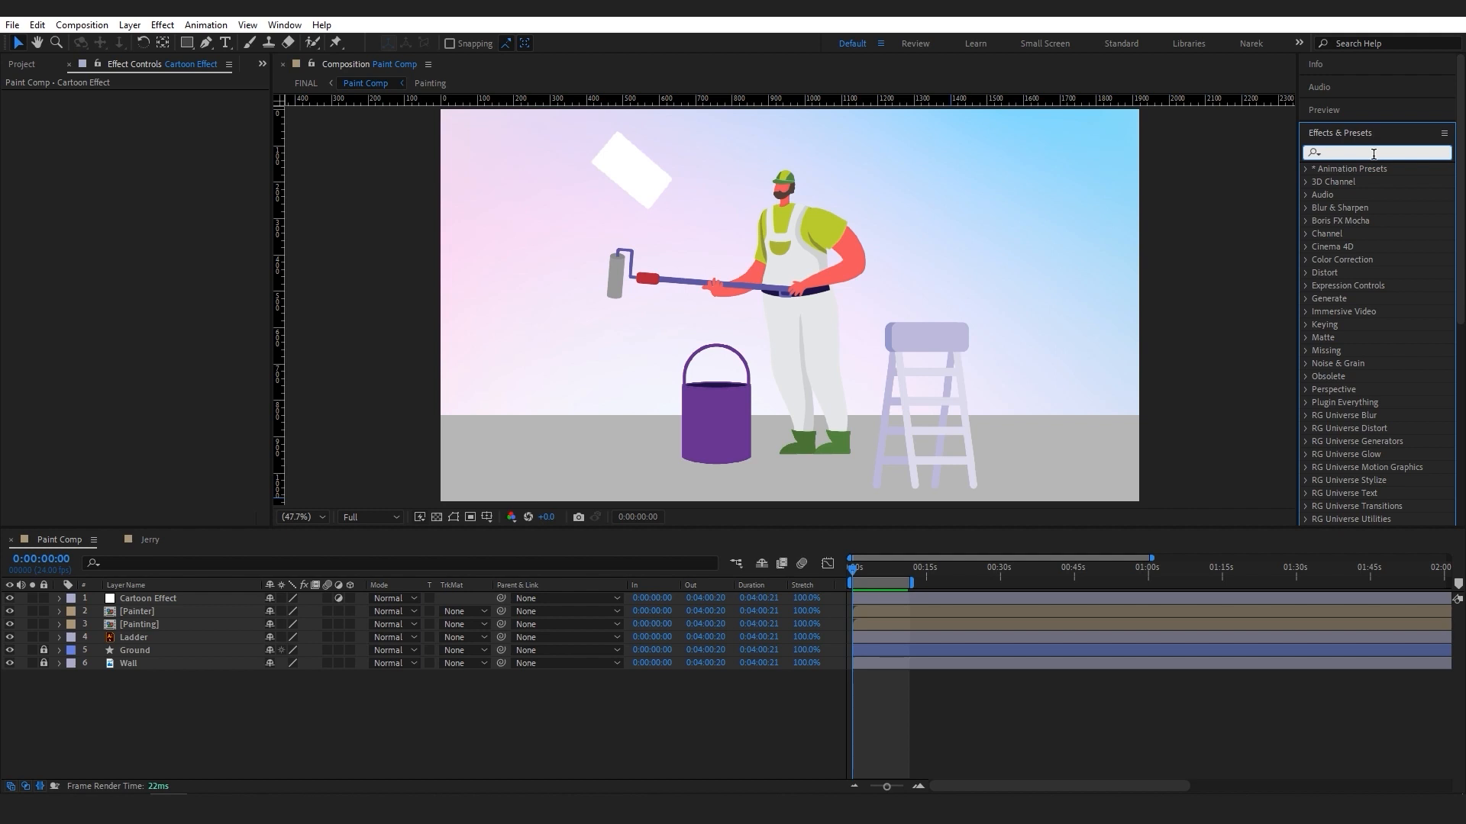
{"action": "type", "text": "find edges"}
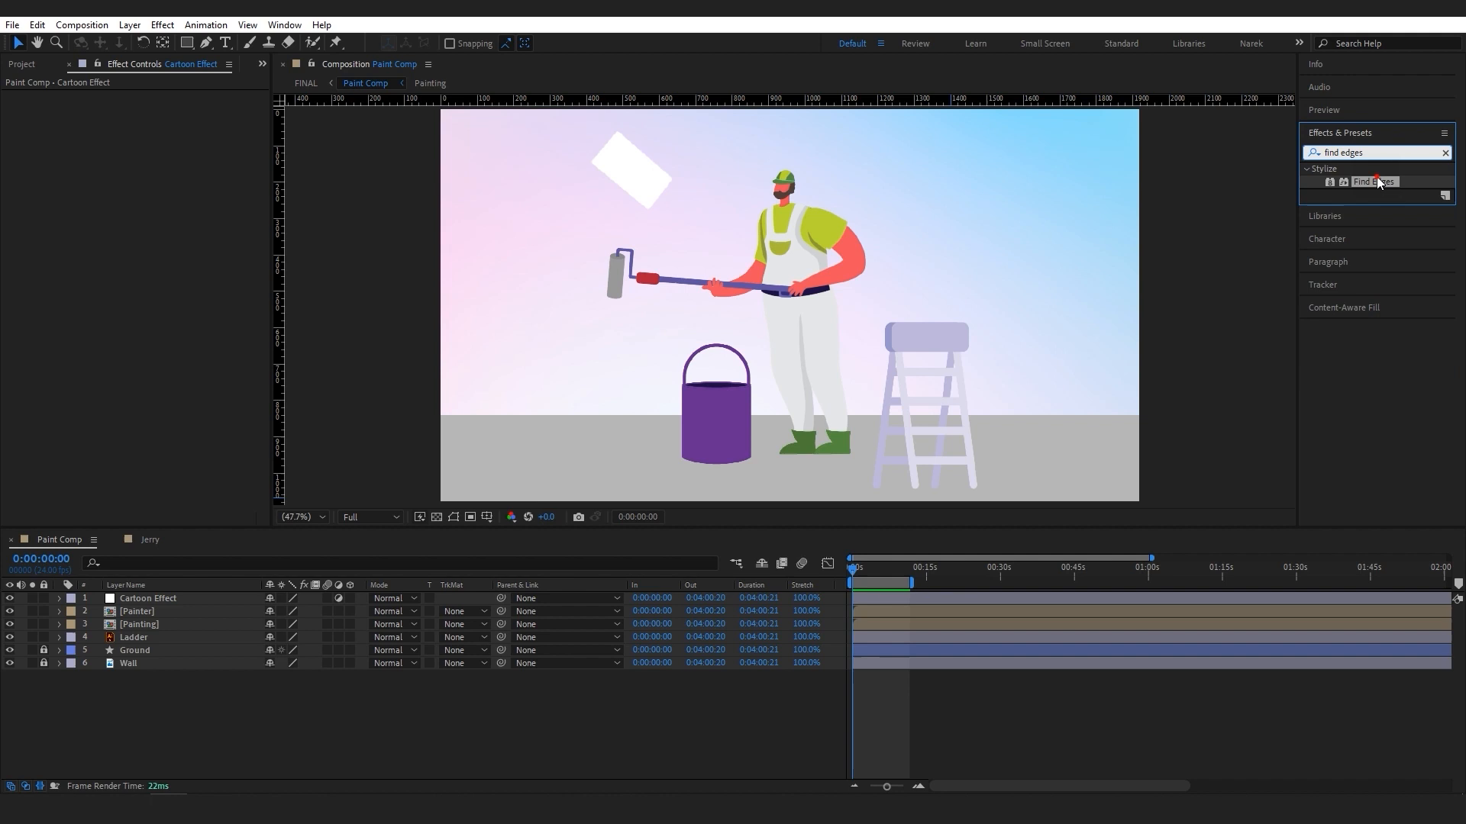
{"action": "left_click_drag", "start_coordinate": [1373, 182], "coordinate": [190, 602]}
Step: Examine the Find Edges outlines on the painter, roller, bucket and ladder up close
{"action": "key", "text": "z"}
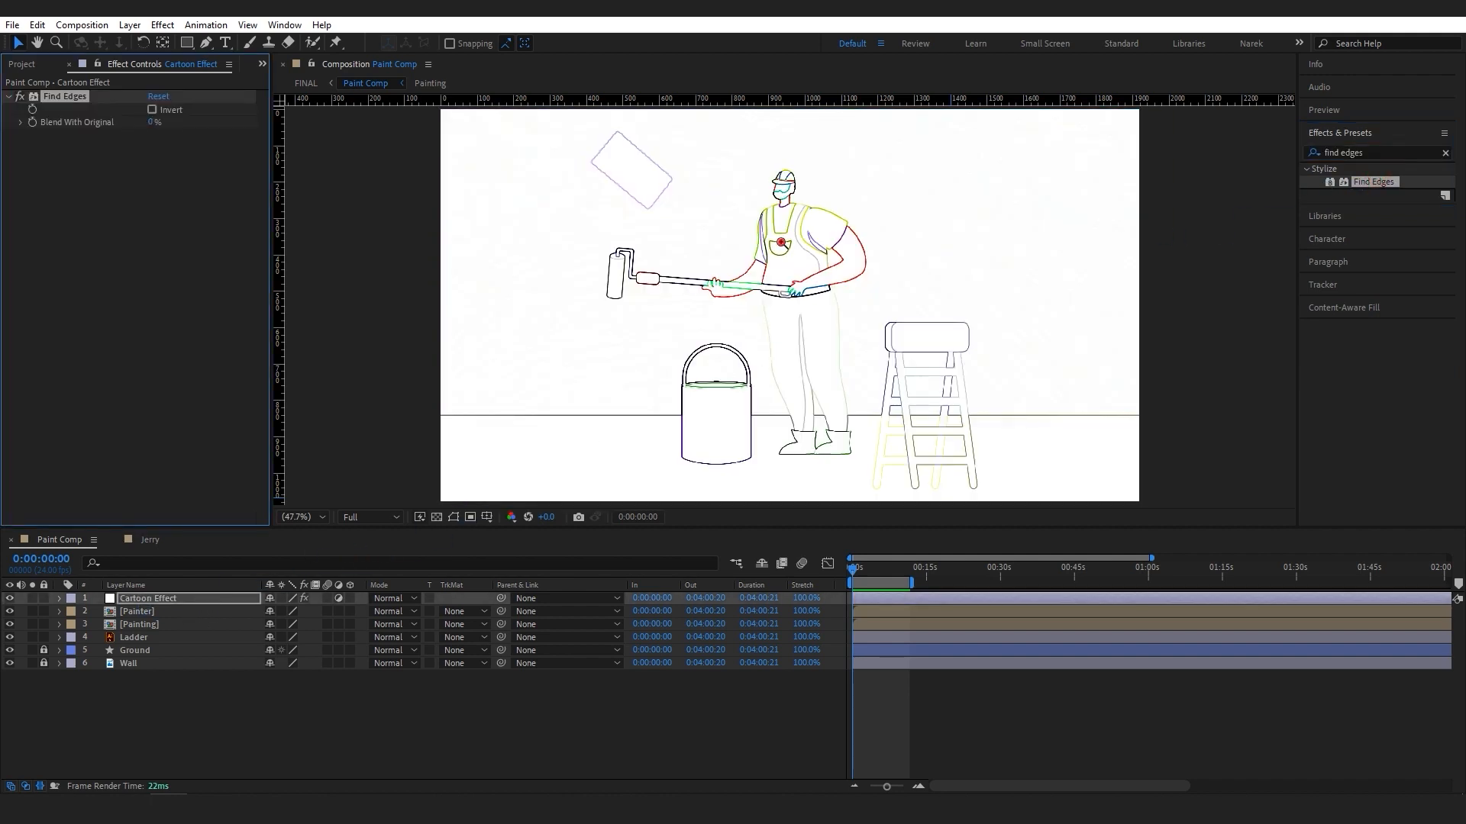
{"action": "left_click", "coordinate": [782, 243]}
{"action": "left_click", "coordinate": [776, 313]}
{"action": "mouse_move", "coordinate": [751, 245]}
{"action": "left_mouse_down"}
{"action": "mouse_move", "coordinate": [878, 310]}
{"action": "mouse_move", "coordinate": [852, 314]}
{"action": "left_mouse_up"}
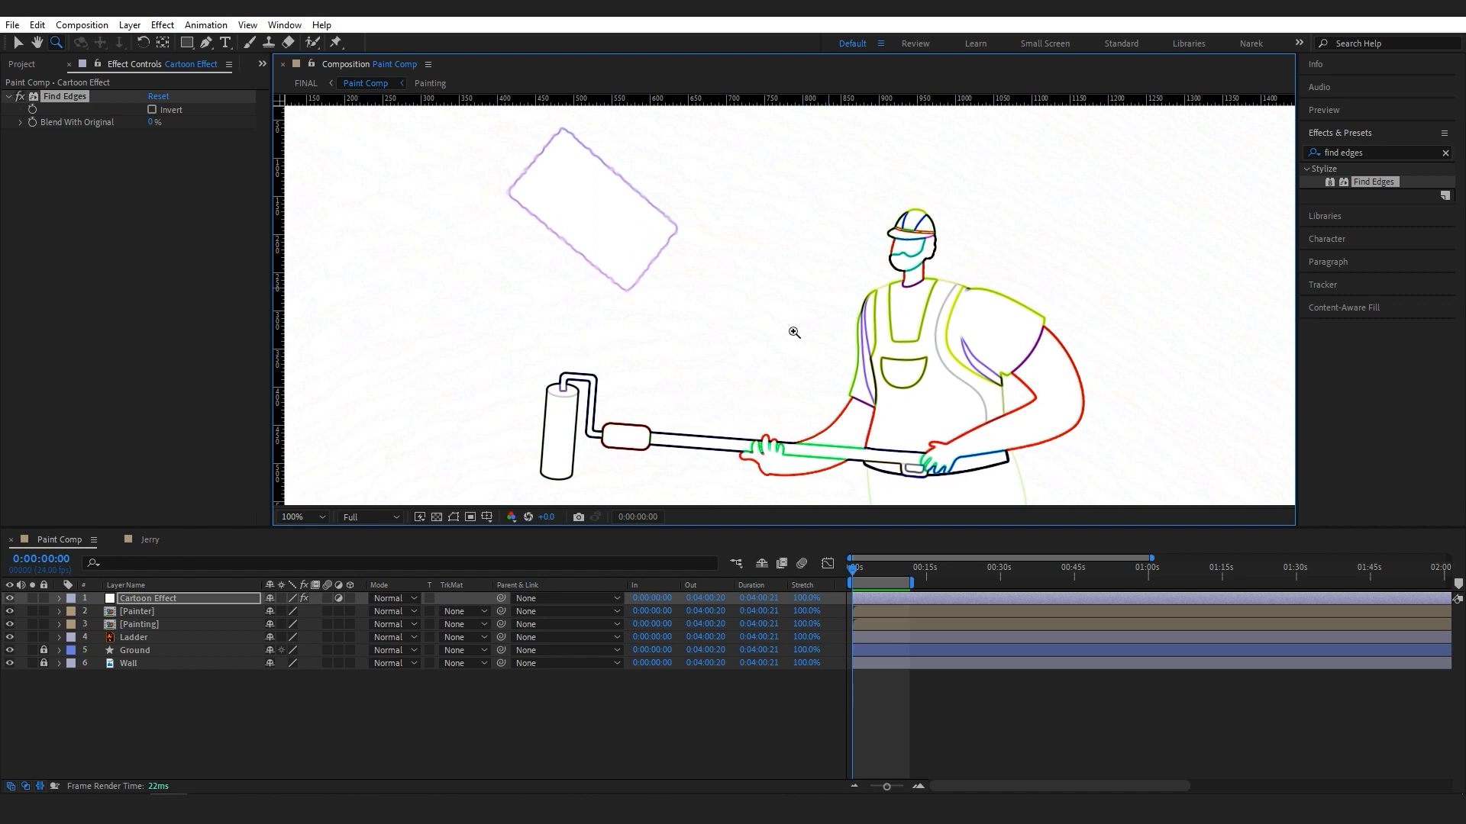
{"action": "left_click_drag", "start_coordinate": [1005, 412], "coordinate": [892, 214]}
{"action": "mouse_move", "coordinate": [999, 448]}
{"action": "left_mouse_down"}
{"action": "mouse_move", "coordinate": [840, 298]}
{"action": "mouse_move", "coordinate": [863, 259]}
{"action": "left_mouse_up"}
{"action": "left_click_drag", "start_coordinate": [821, 363], "coordinate": [929, 268]}
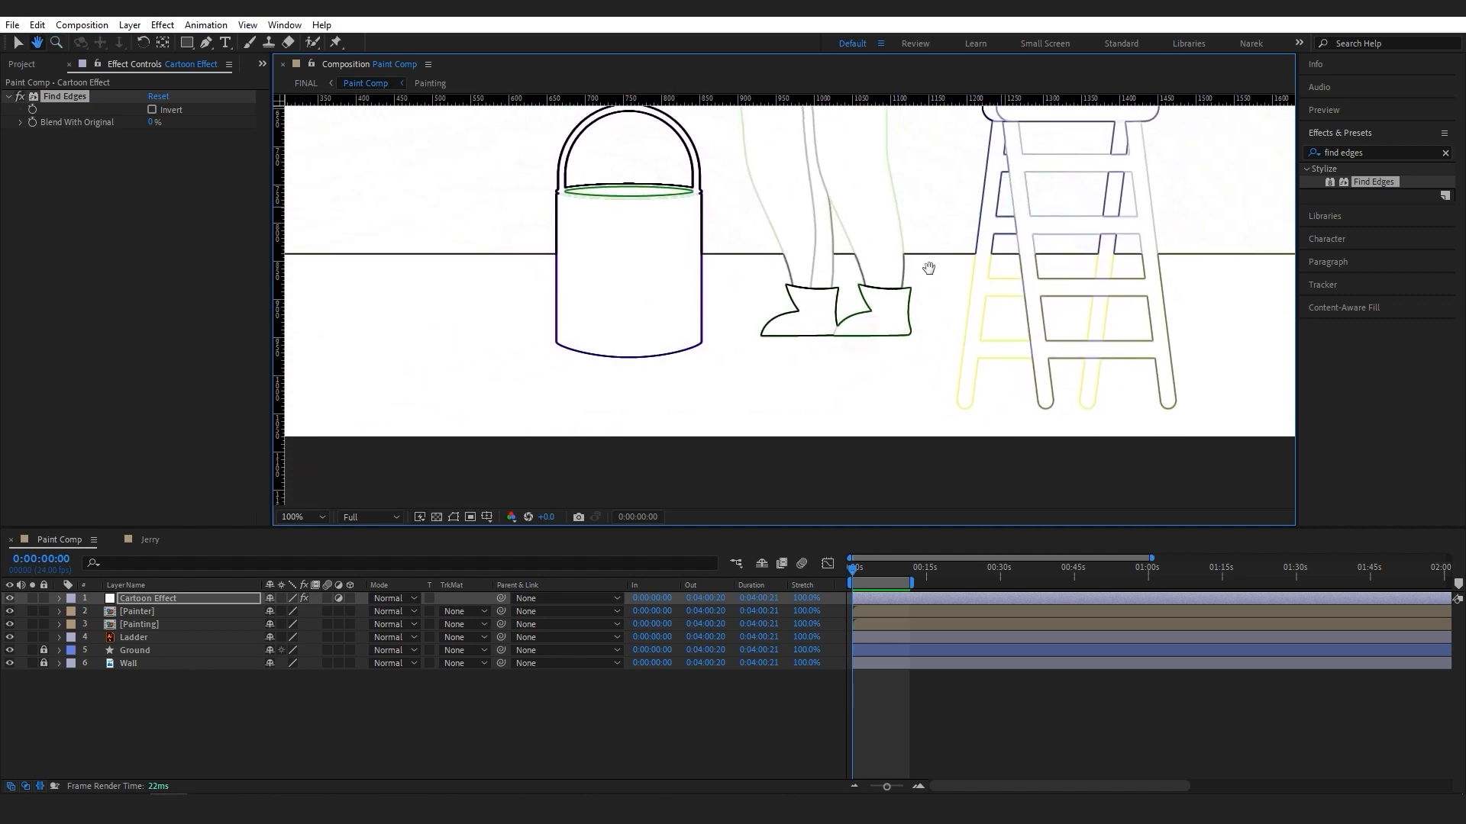
{"action": "left_click_drag", "start_coordinate": [832, 158], "coordinate": [1003, 362]}
{"action": "left_click_drag", "start_coordinate": [942, 277], "coordinate": [668, 275]}
{"action": "left_click_drag", "start_coordinate": [867, 262], "coordinate": [1089, 493]}
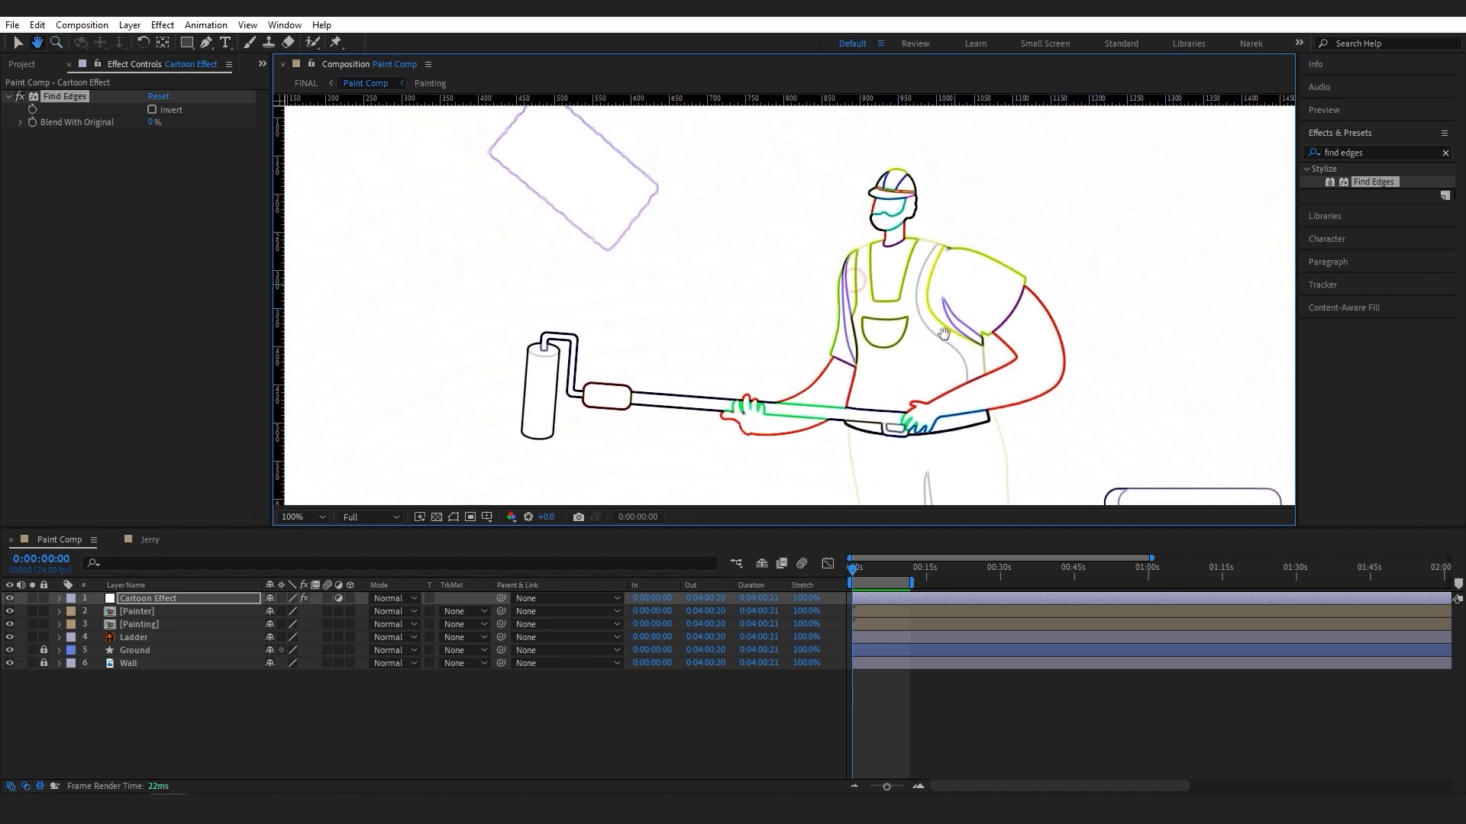
{"action": "left_click", "coordinate": [924, 694]}
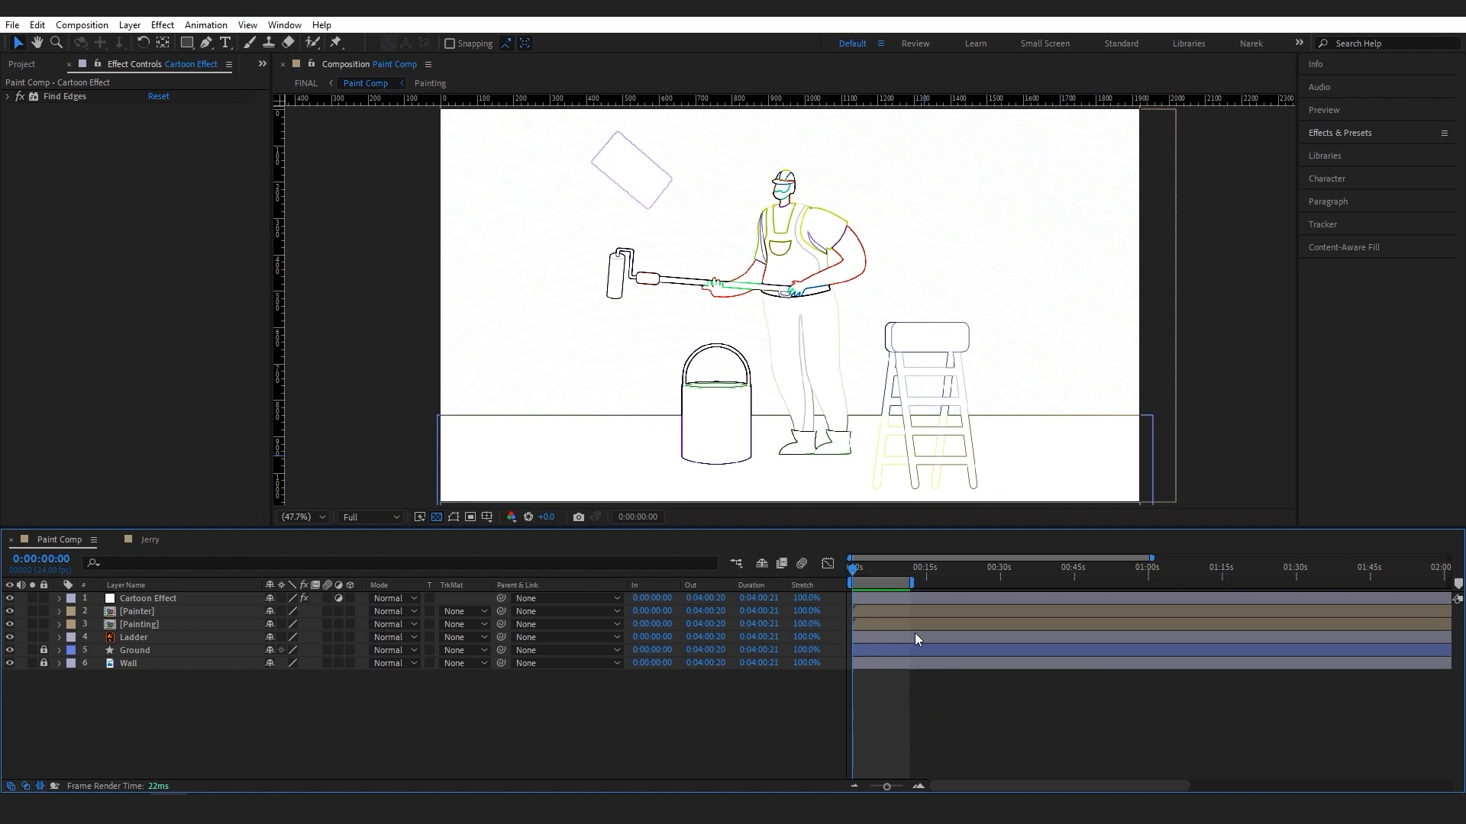
Step: Search the effects for "linear color key" and apply Linear Color Key below Find Edges on the Cartoon Effect layer
{"action": "scroll", "coordinate": [755, 367], "scroll_direction": "up", "scroll_amount": 5}
{"action": "mouse_move", "coordinate": [927, 313]}
{"action": "left_mouse_down"}
{"action": "mouse_move", "coordinate": [929, 419]}
{"action": "mouse_move", "coordinate": [732, 382]}
{"action": "mouse_move", "coordinate": [831, 343]}
{"action": "mouse_move", "coordinate": [1001, 329]}
{"action": "mouse_move", "coordinate": [1191, 286]}
{"action": "left_mouse_up"}
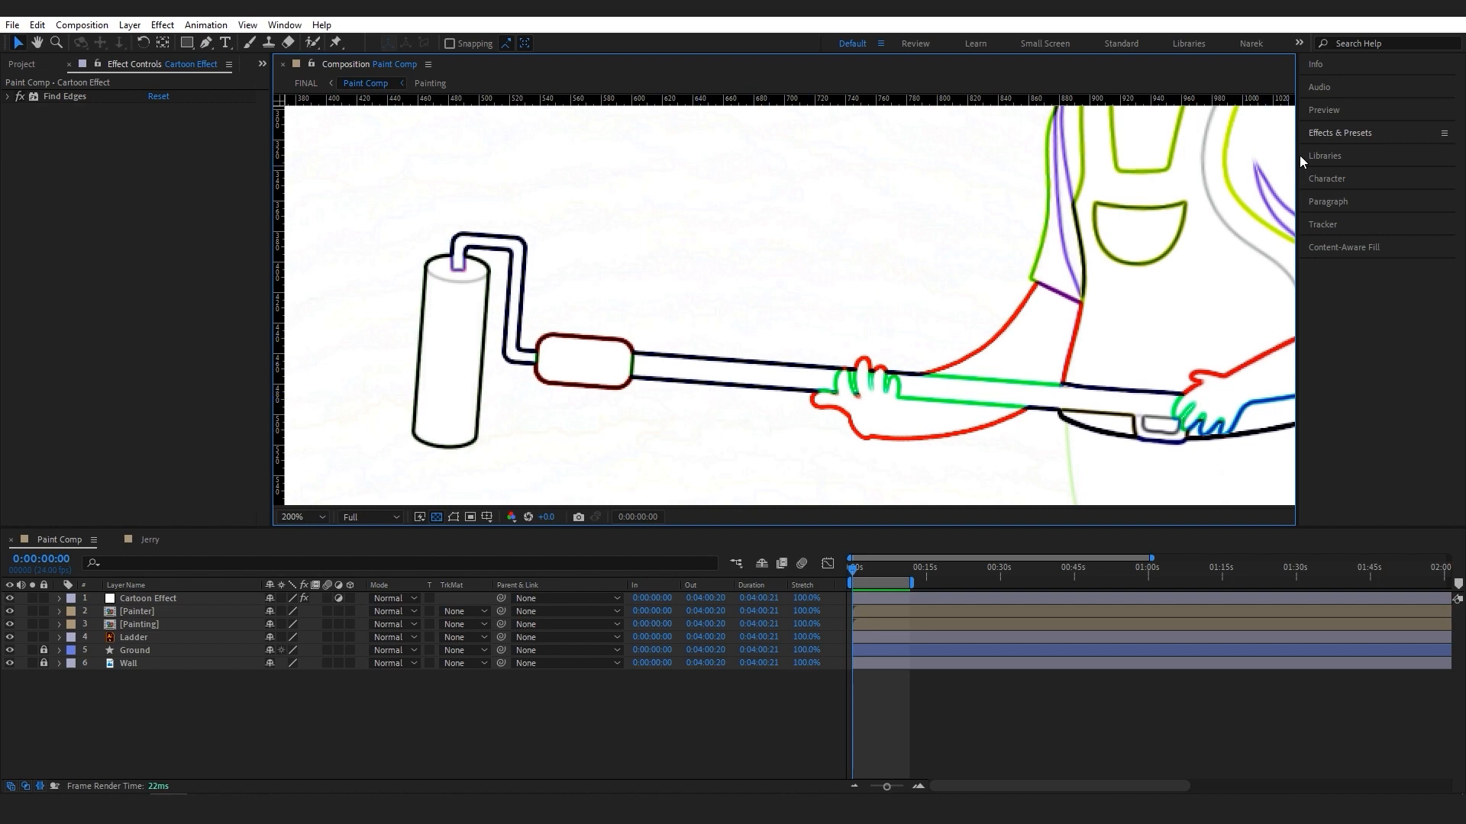
{"action": "left_click", "coordinate": [1333, 134]}
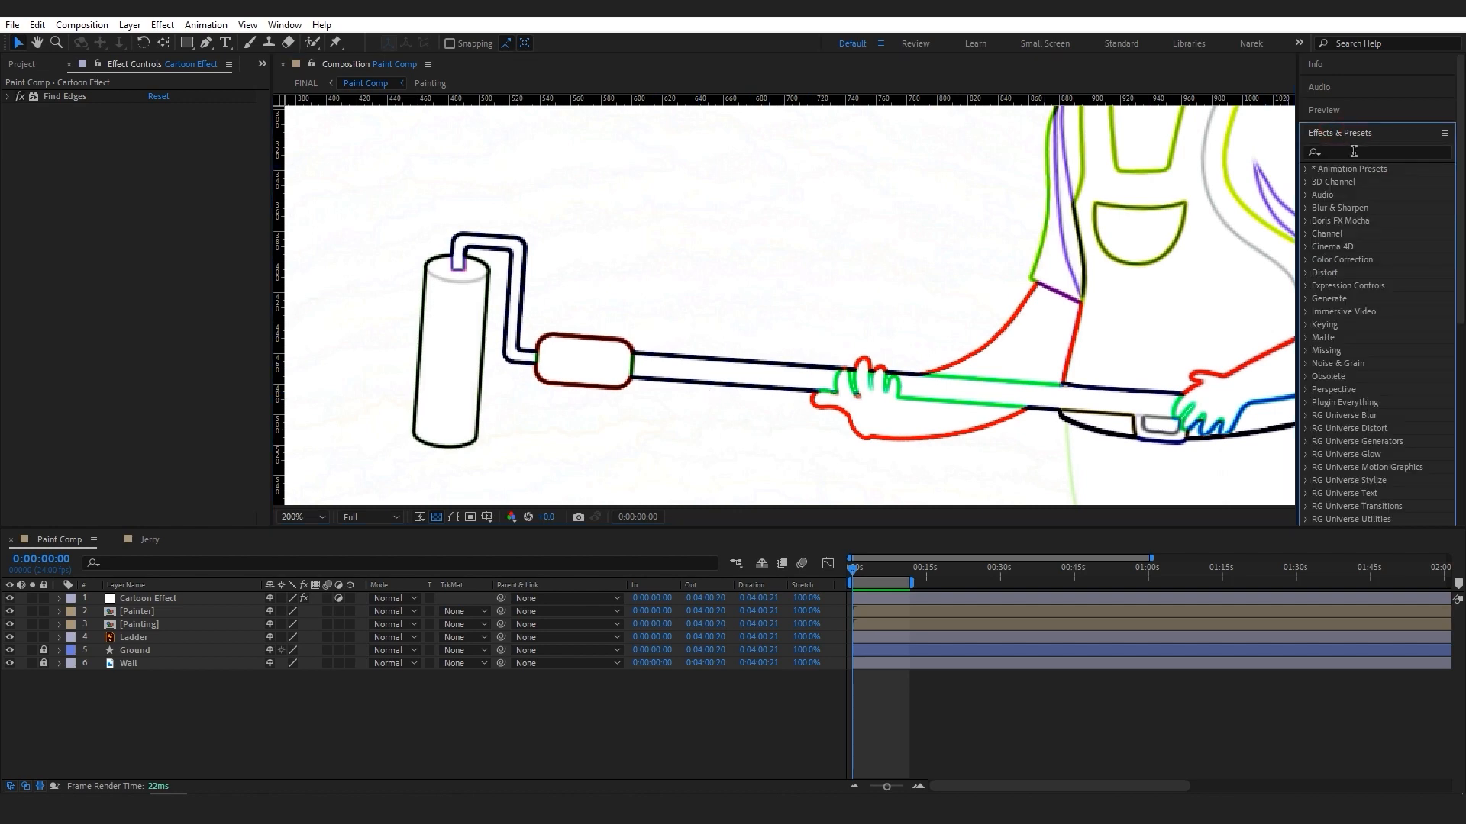
{"action": "left_click", "coordinate": [1345, 152]}
{"action": "type", "text": "li"}
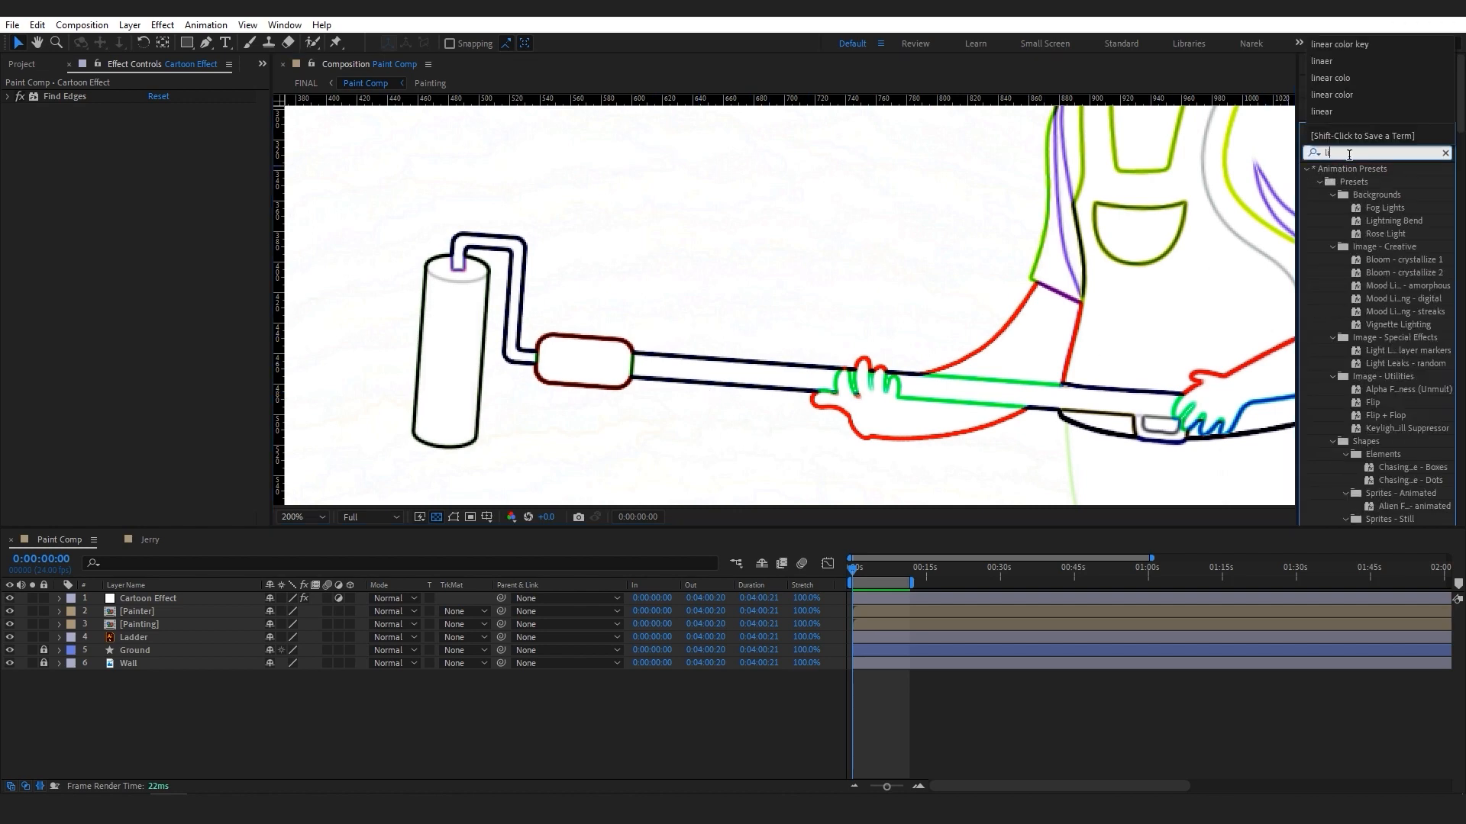
{"action": "type", "text": "near color key"}
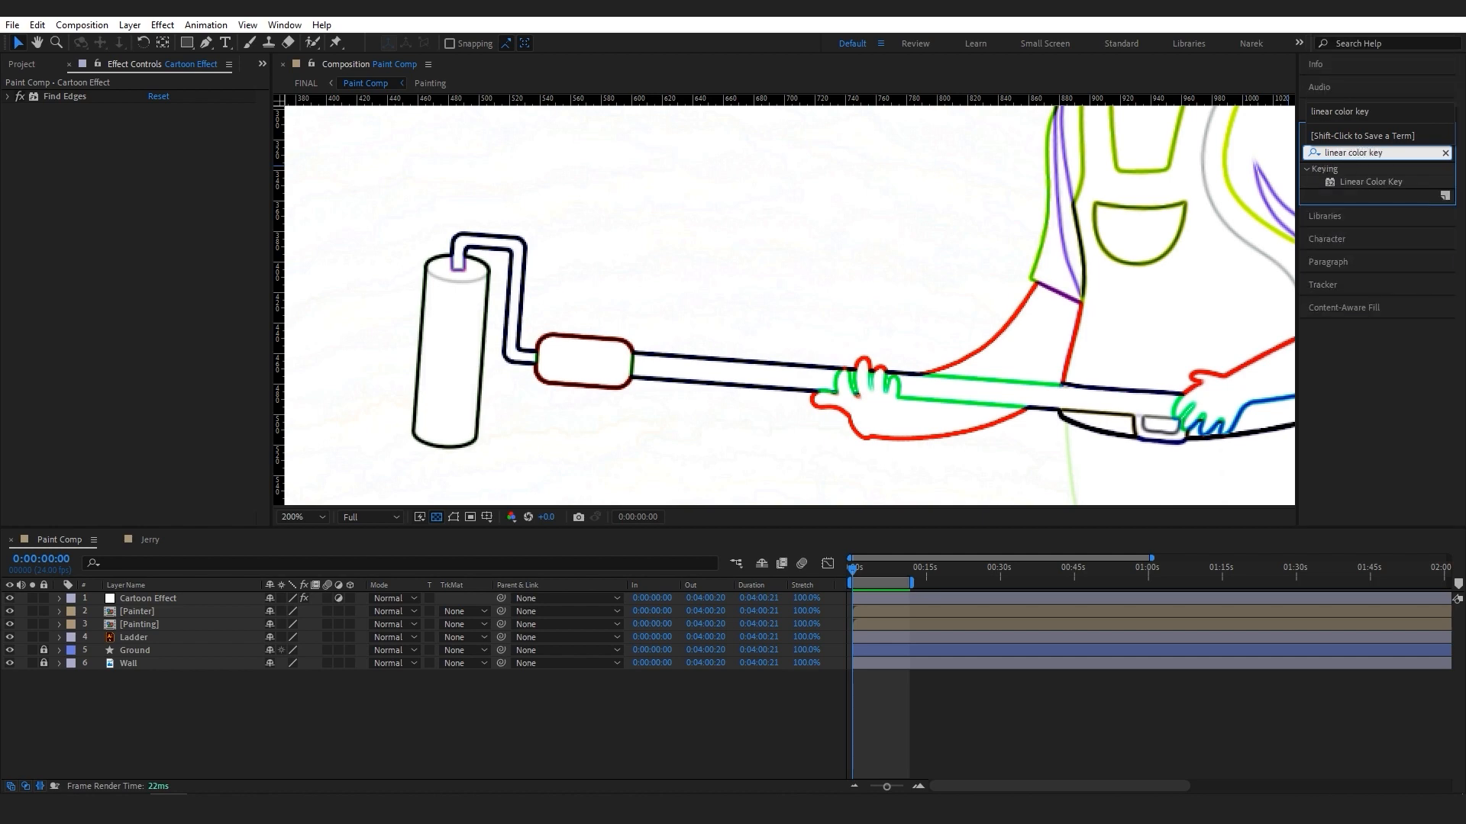
{"action": "left_click_drag", "start_coordinate": [1345, 177], "coordinate": [142, 212]}
Step: Sample the white area inside the painter's overalls as the Linear Color Key's key color
{"action": "key", "text": "h"}
{"action": "mouse_move", "coordinate": [919, 258]}
{"action": "left_mouse_down"}
{"action": "mouse_move", "coordinate": [700, 382]}
{"action": "mouse_move", "coordinate": [752, 434]}
{"action": "mouse_move", "coordinate": [799, 417]}
{"action": "left_mouse_up"}
{"action": "key", "text": "v"}
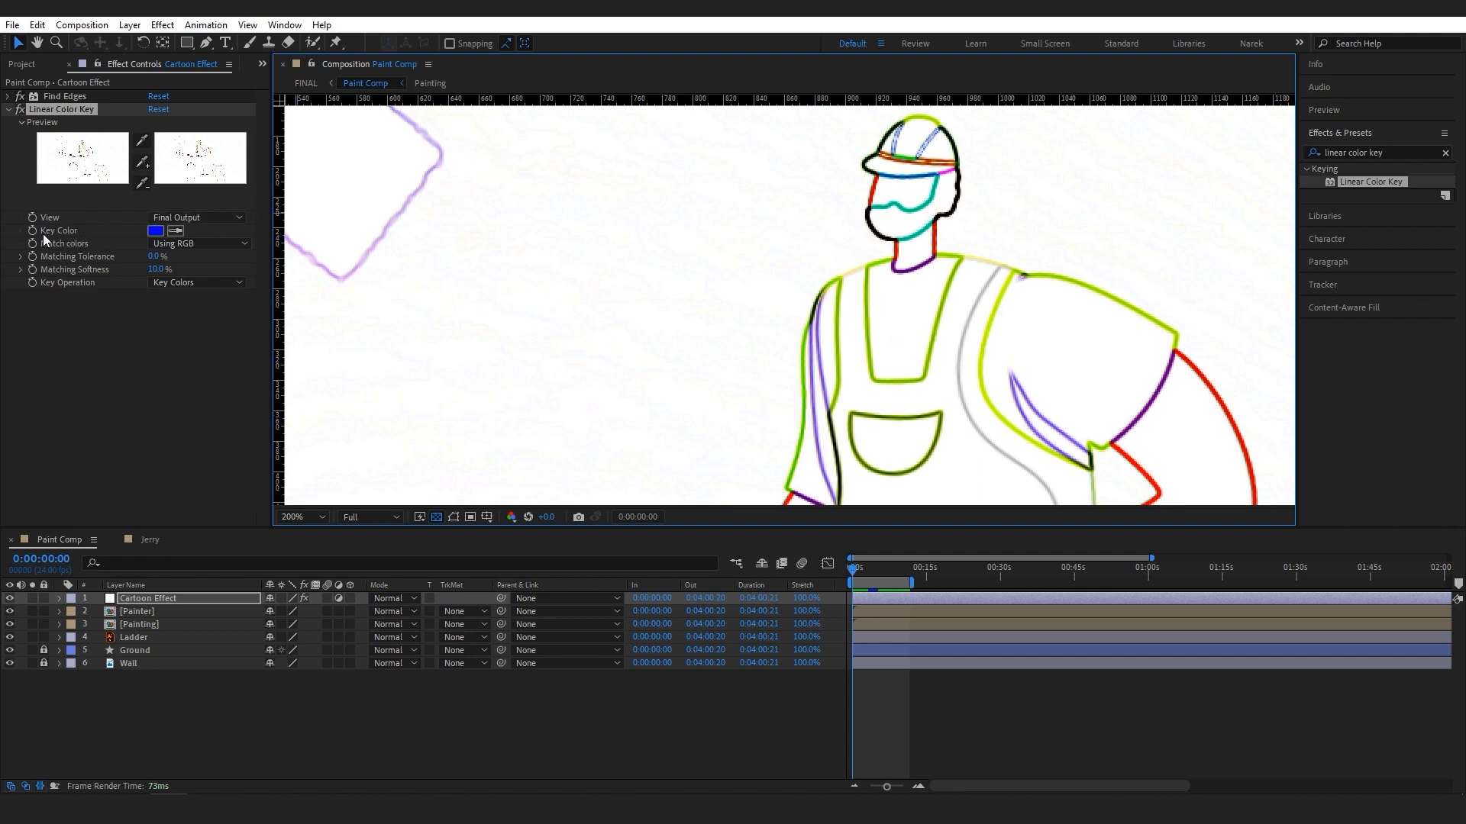
{"action": "left_click", "coordinate": [177, 230]}
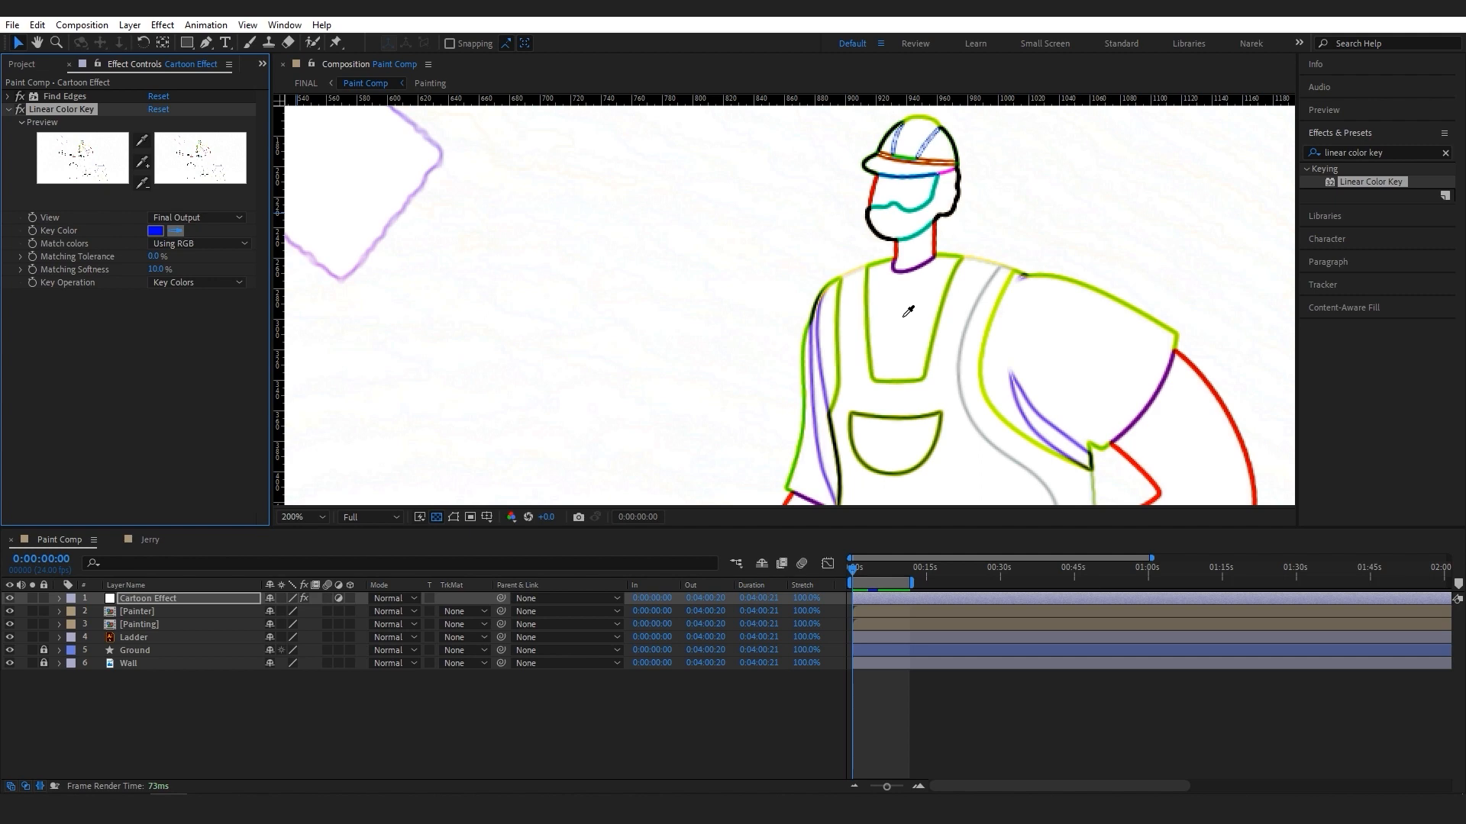
{"action": "left_click", "coordinate": [908, 312]}
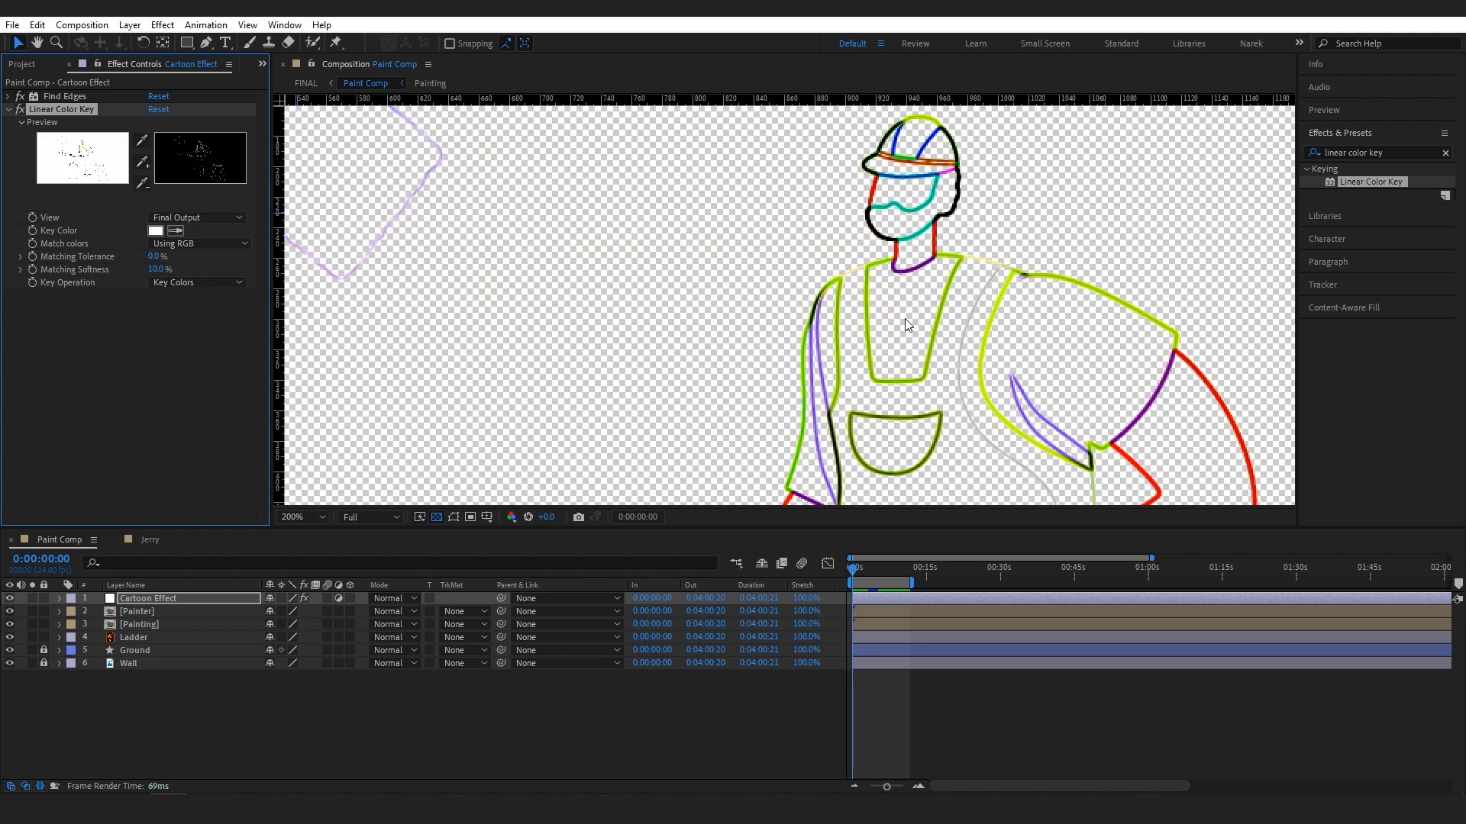
Step: Hide the transparency grid and examine the keyed outlines across the full frame and close up on the painter
{"action": "key", "text": "shift+slash"}
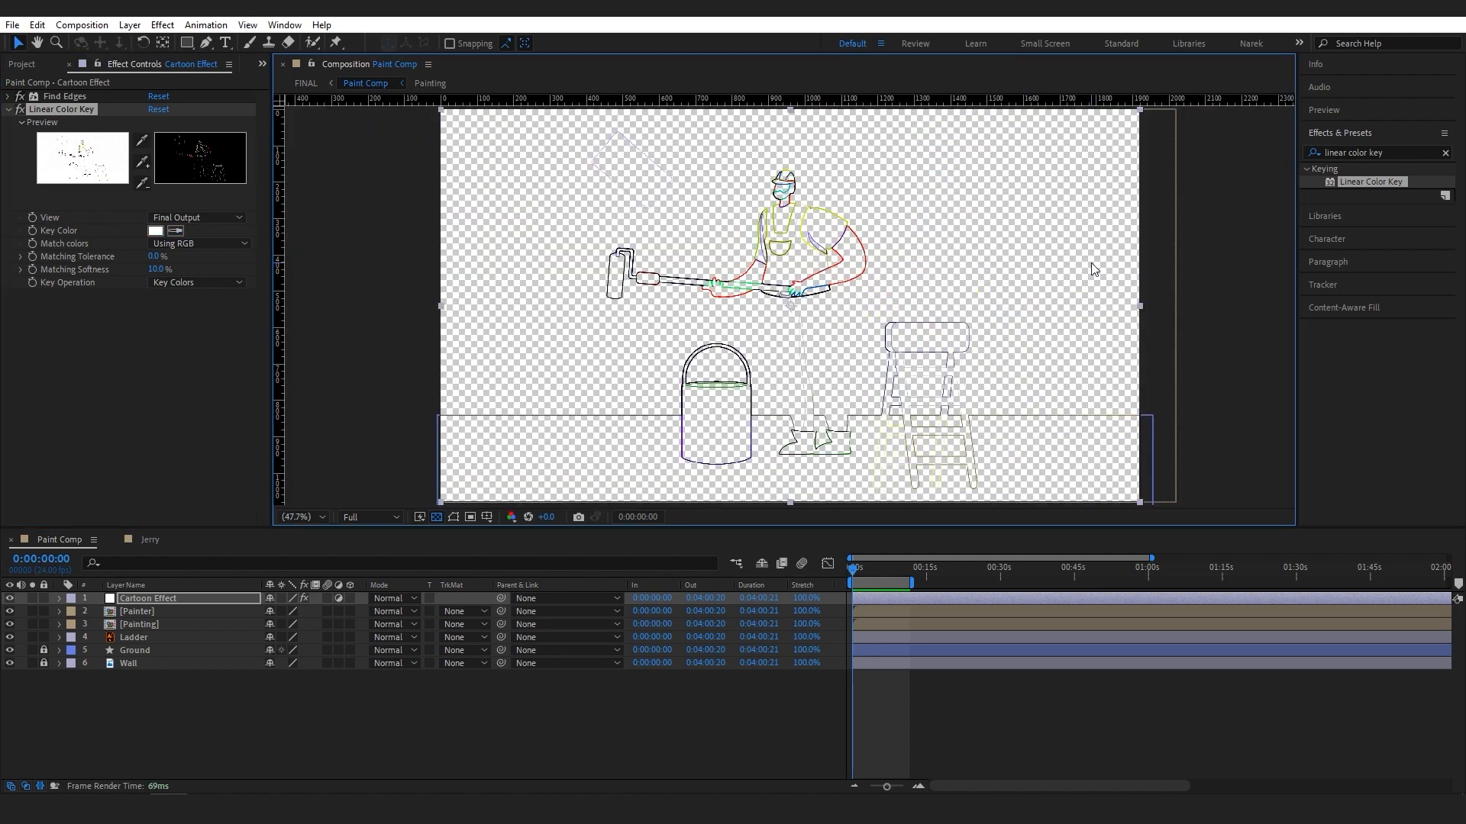
{"action": "left_click", "coordinate": [1446, 153]}
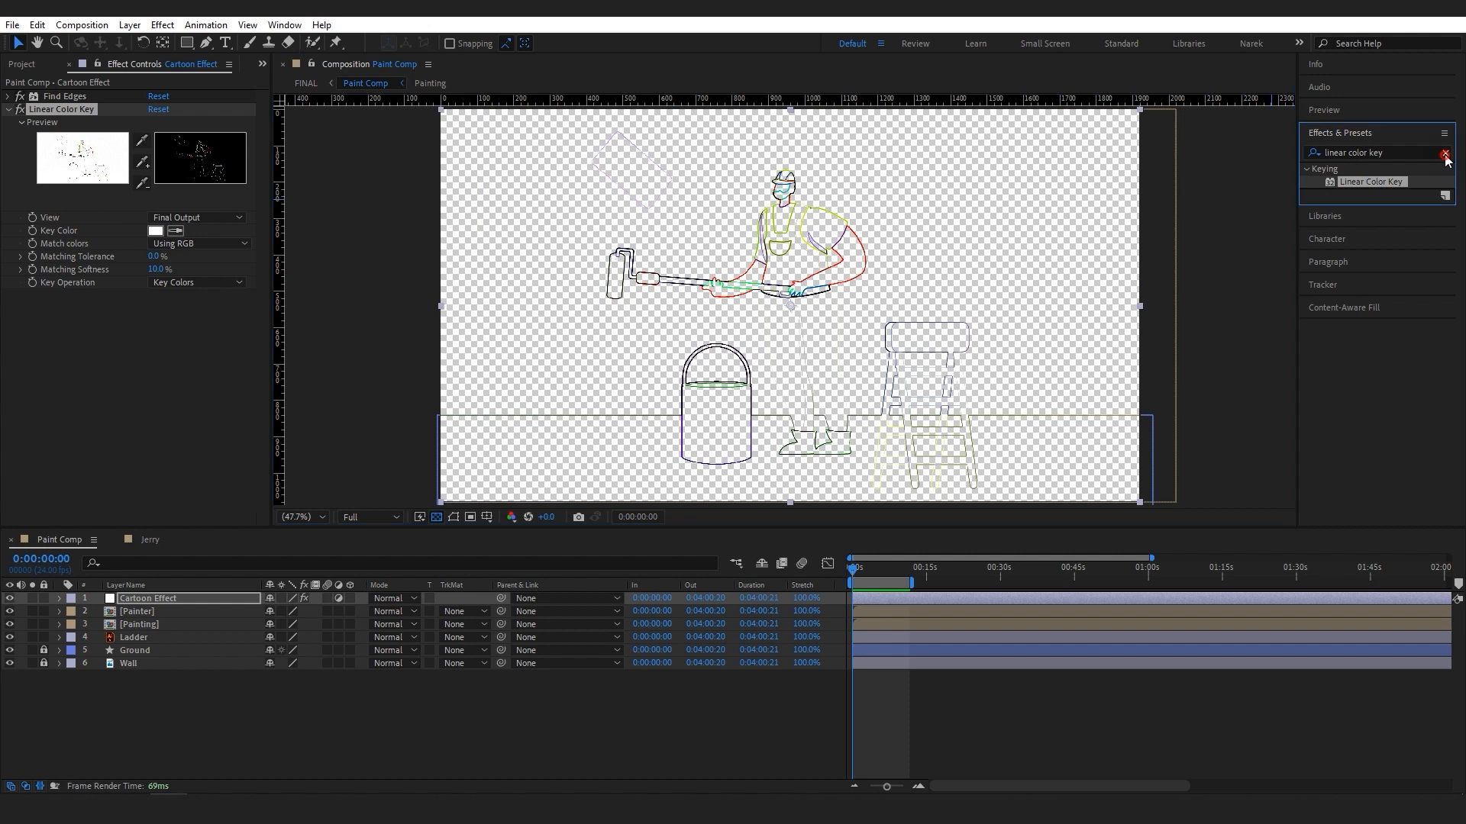
{"action": "left_click", "coordinate": [1387, 136]}
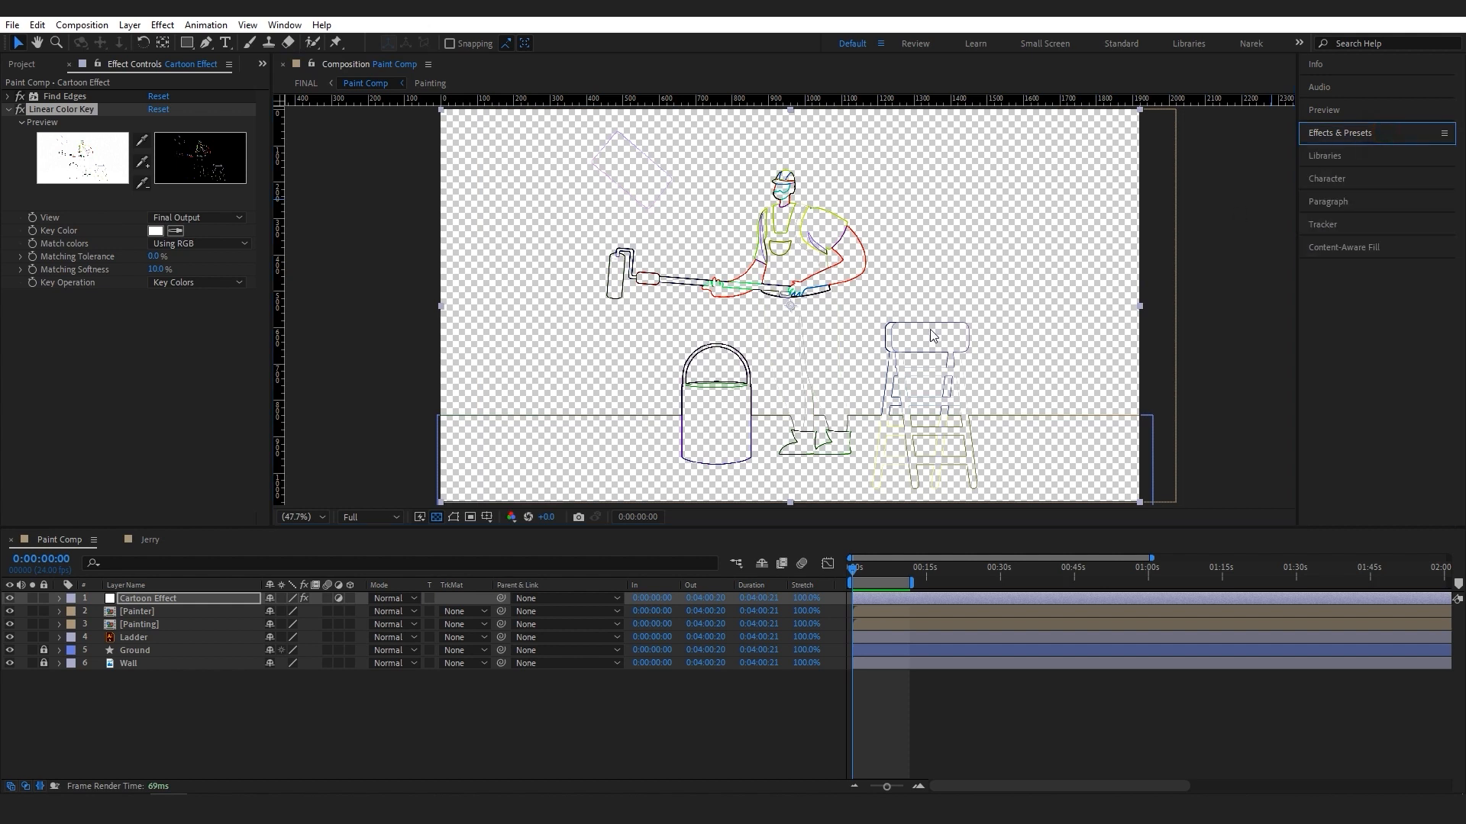
{"action": "left_click", "coordinate": [433, 516]}
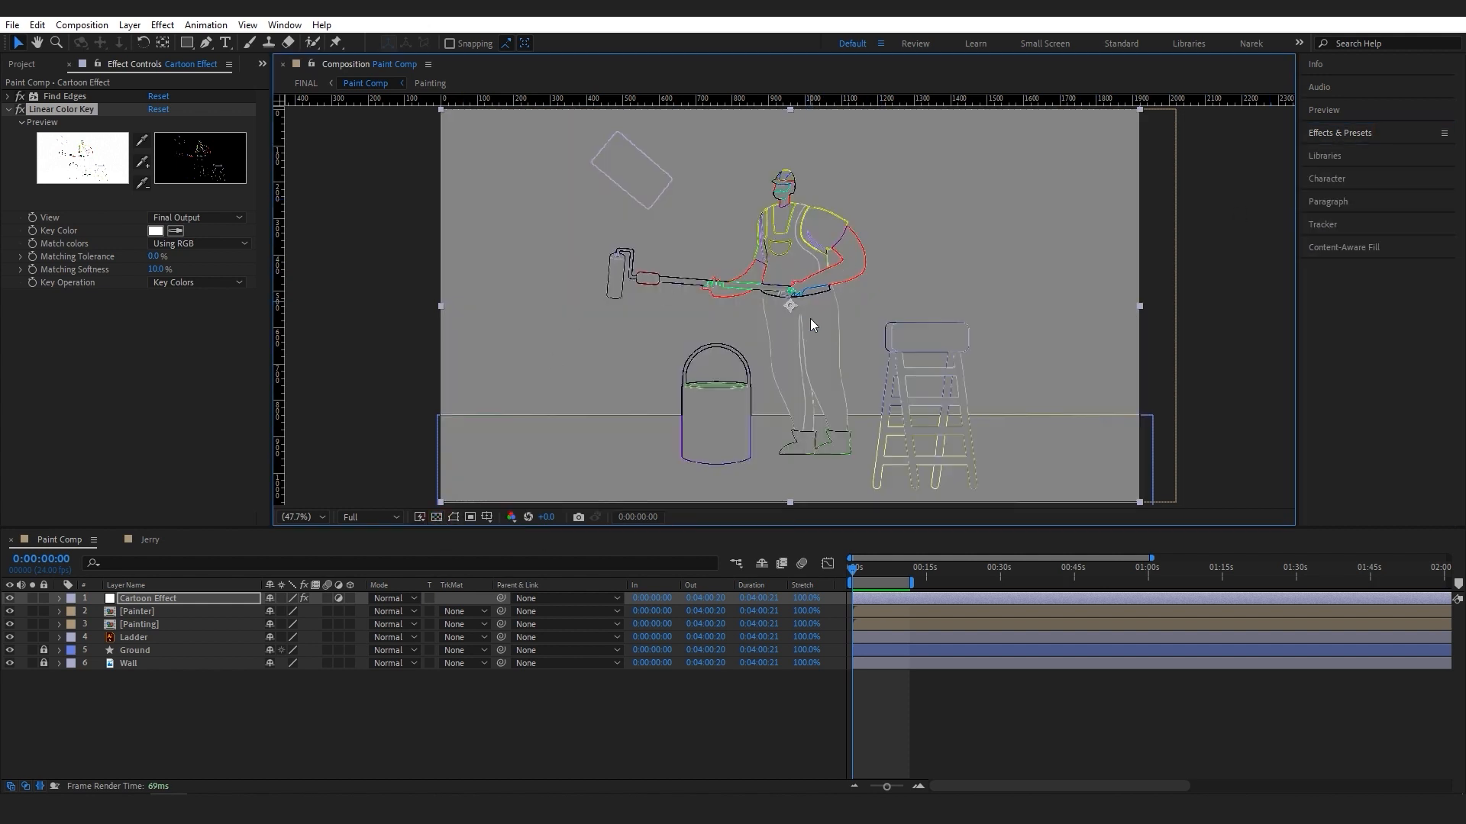
{"action": "key", "text": "z"}
{"action": "left_click", "coordinate": [779, 268]}
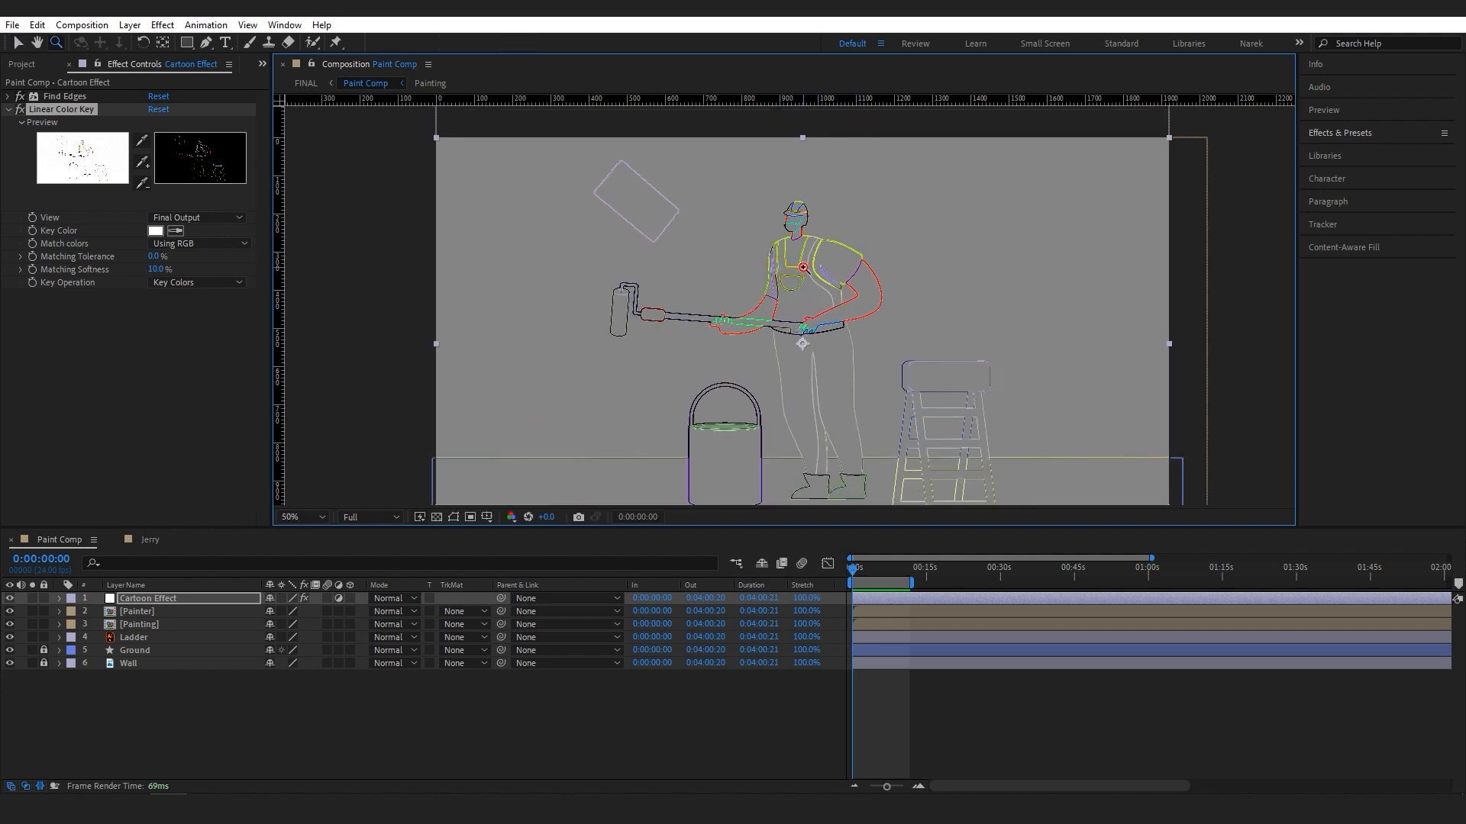
{"action": "left_click", "coordinate": [804, 267]}
{"action": "key", "text": "h"}
{"action": "mouse_move", "coordinate": [856, 297]}
{"action": "left_mouse_down"}
{"action": "mouse_move", "coordinate": [987, 335]}
{"action": "mouse_move", "coordinate": [926, 284]}
{"action": "mouse_move", "coordinate": [918, 296]}
{"action": "left_mouse_up"}
{"action": "key", "text": "z"}
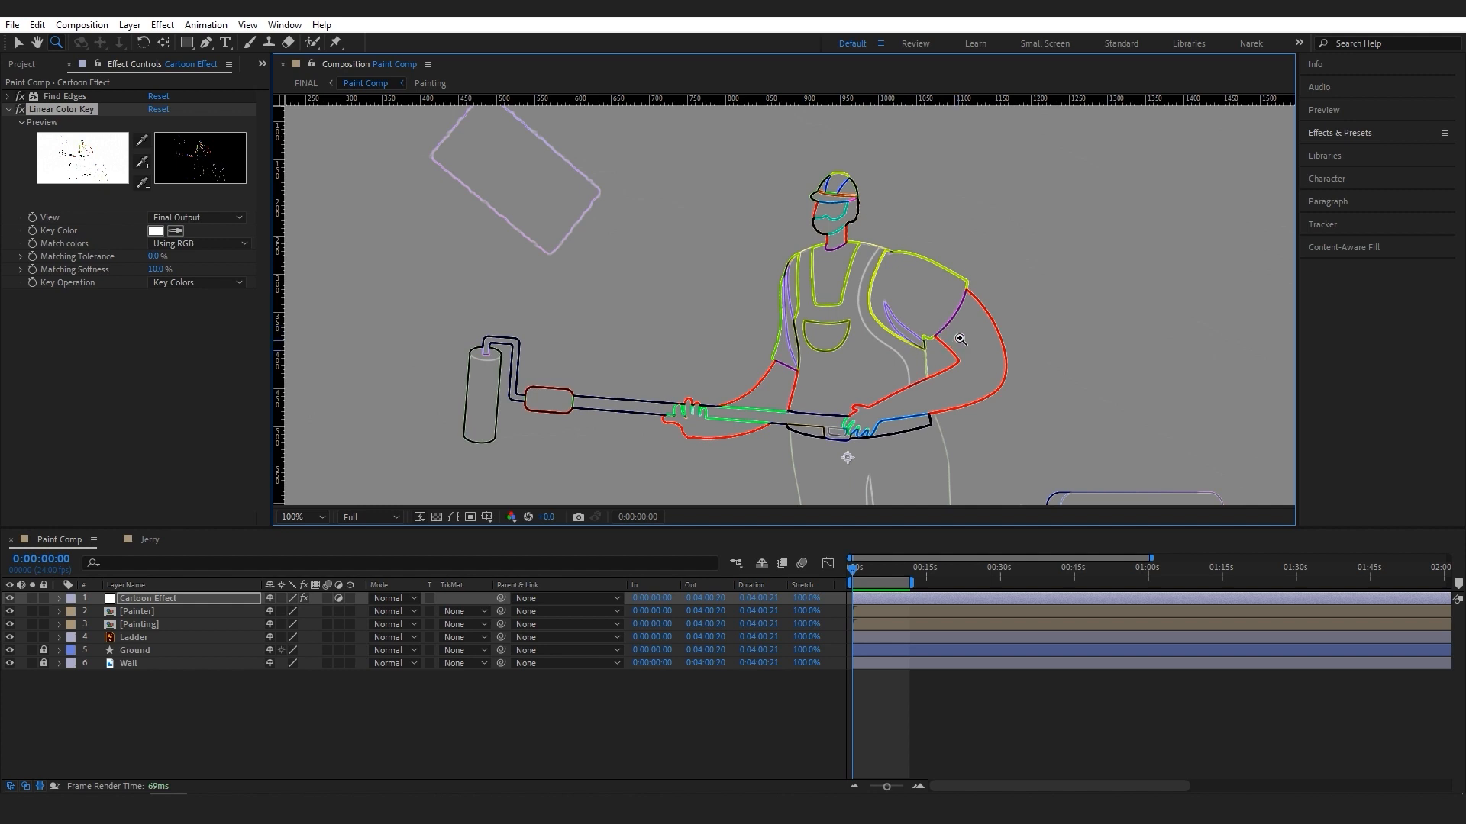
Step: Collapse Linear Color Key, then search the effects for "fill" and apply Fill below it on the adjustment layer
{"action": "left_click", "coordinate": [9, 109]}
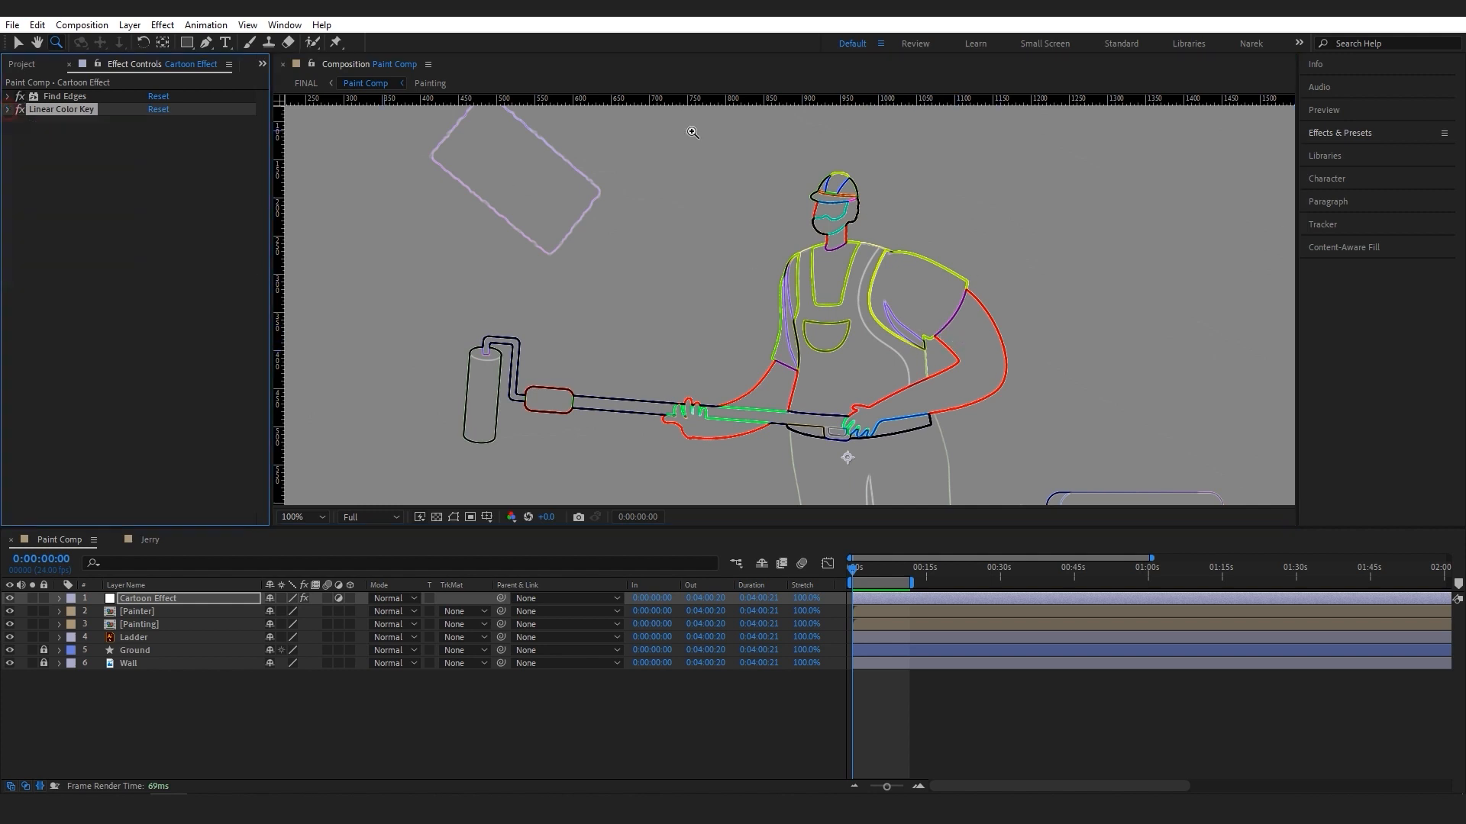
{"action": "left_click", "coordinate": [1399, 132]}
{"action": "left_click", "coordinate": [1382, 151]}
{"action": "type", "text": "fill"}
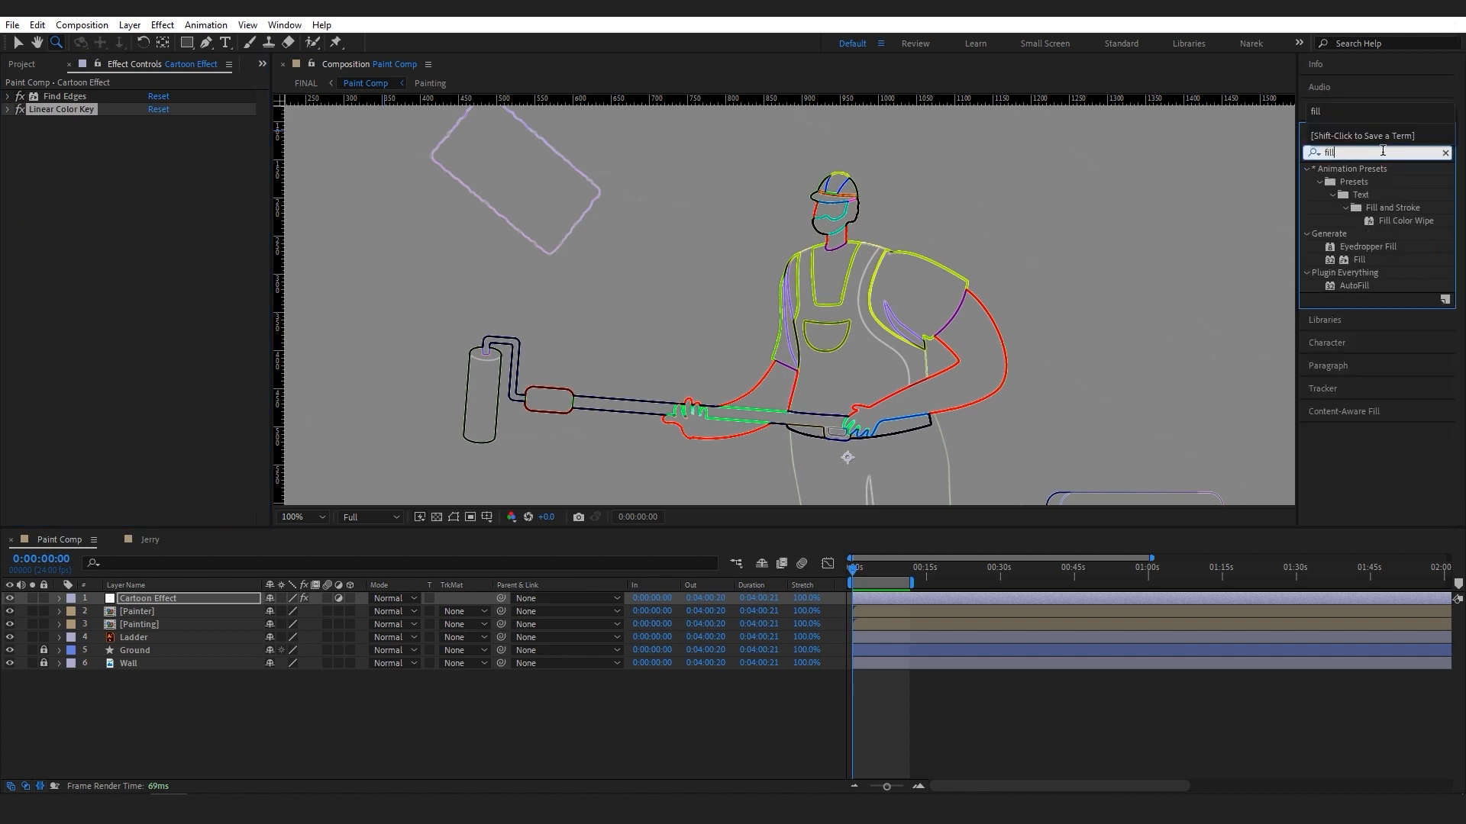
{"action": "left_click_drag", "start_coordinate": [1359, 260], "coordinate": [116, 300]}
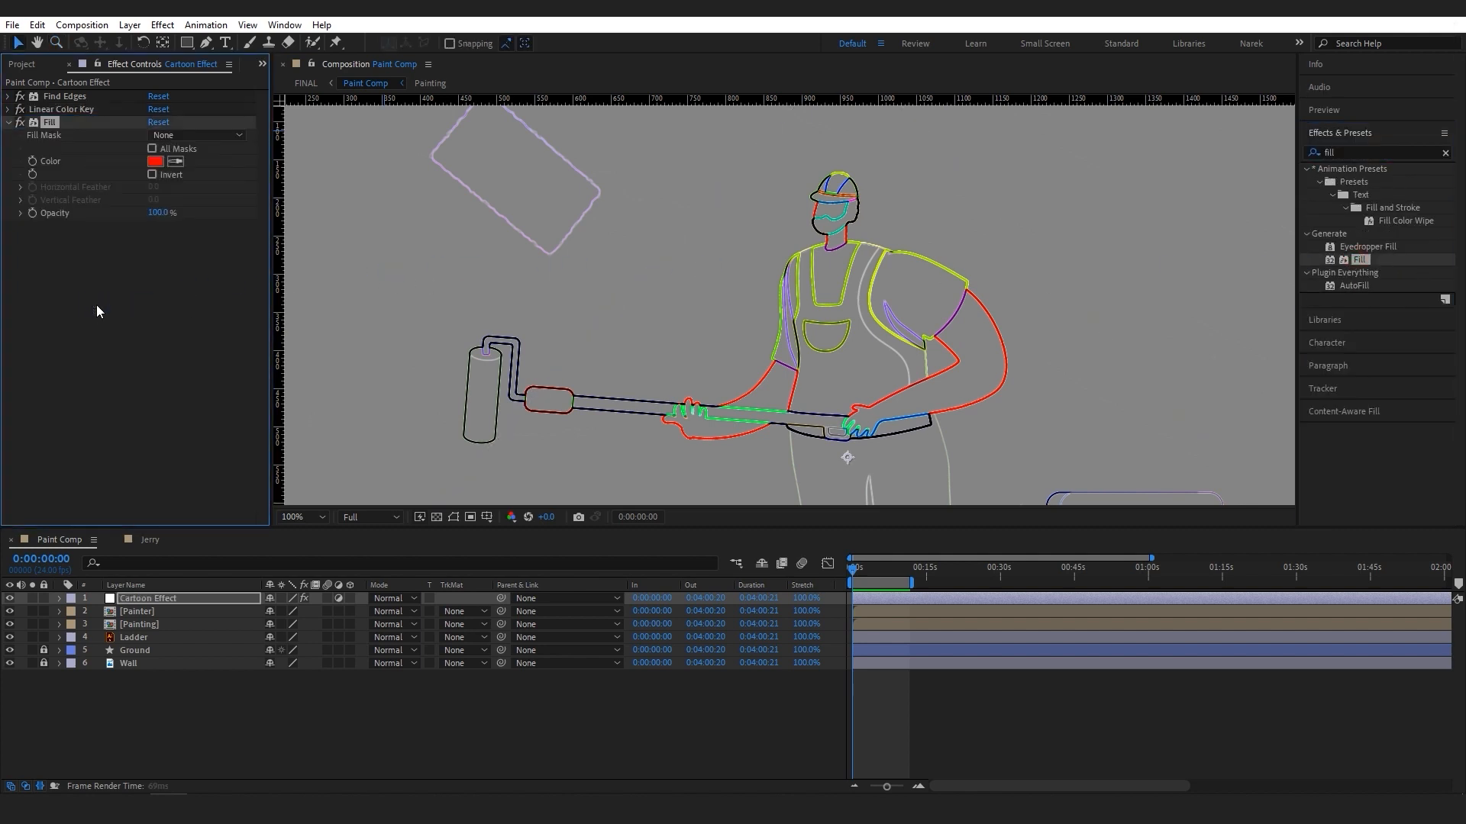
Step: Set the Fill effect's color to black for all the outlines
{"action": "left_click_drag", "start_coordinate": [784, 213], "coordinate": [798, 242]}
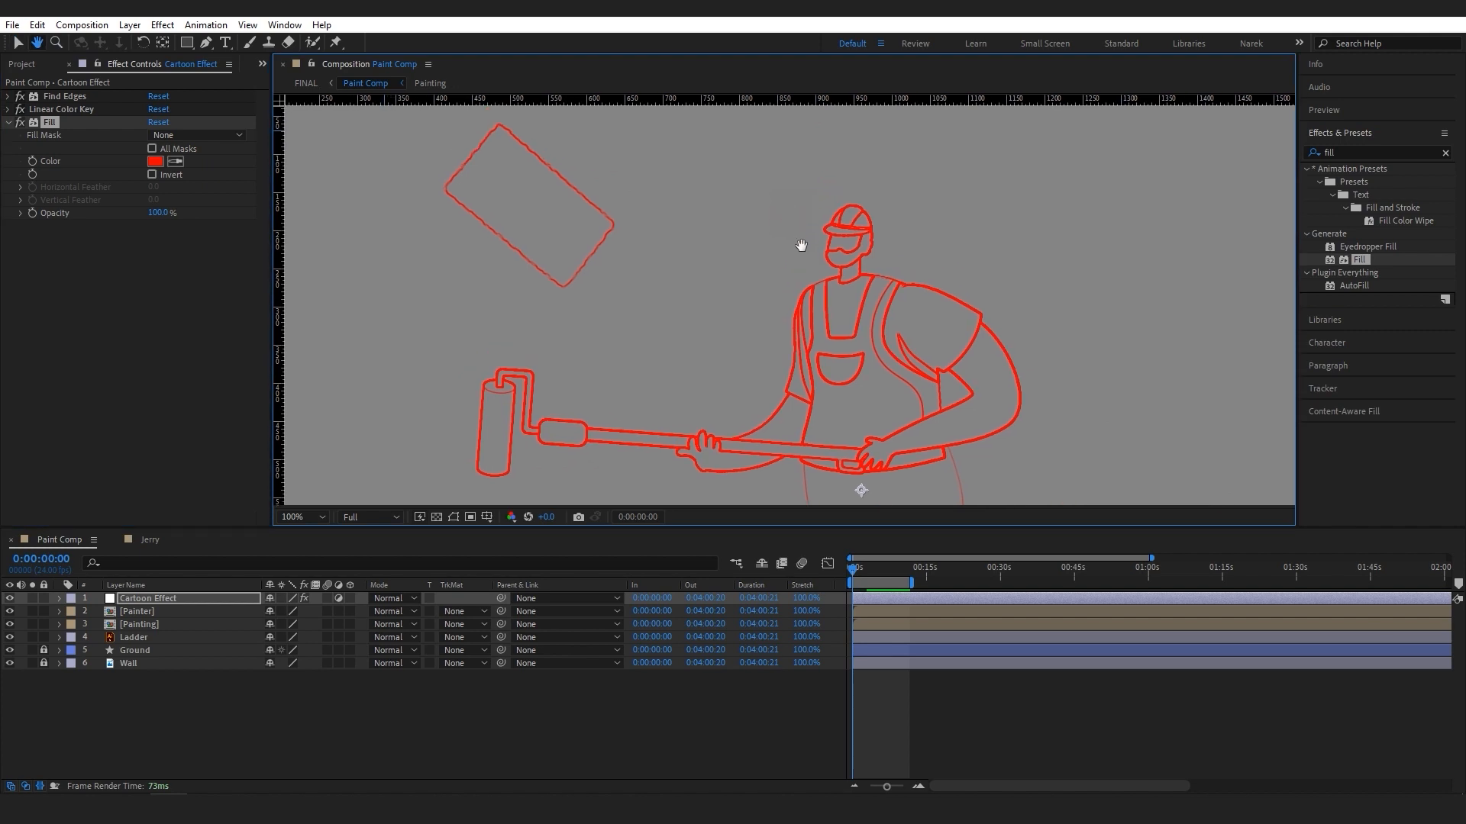
{"action": "left_click", "coordinate": [155, 161]}
{"action": "left_click_drag", "start_coordinate": [963, 503], "coordinate": [920, 675]}
{"action": "left_click", "coordinate": [1300, 464]}
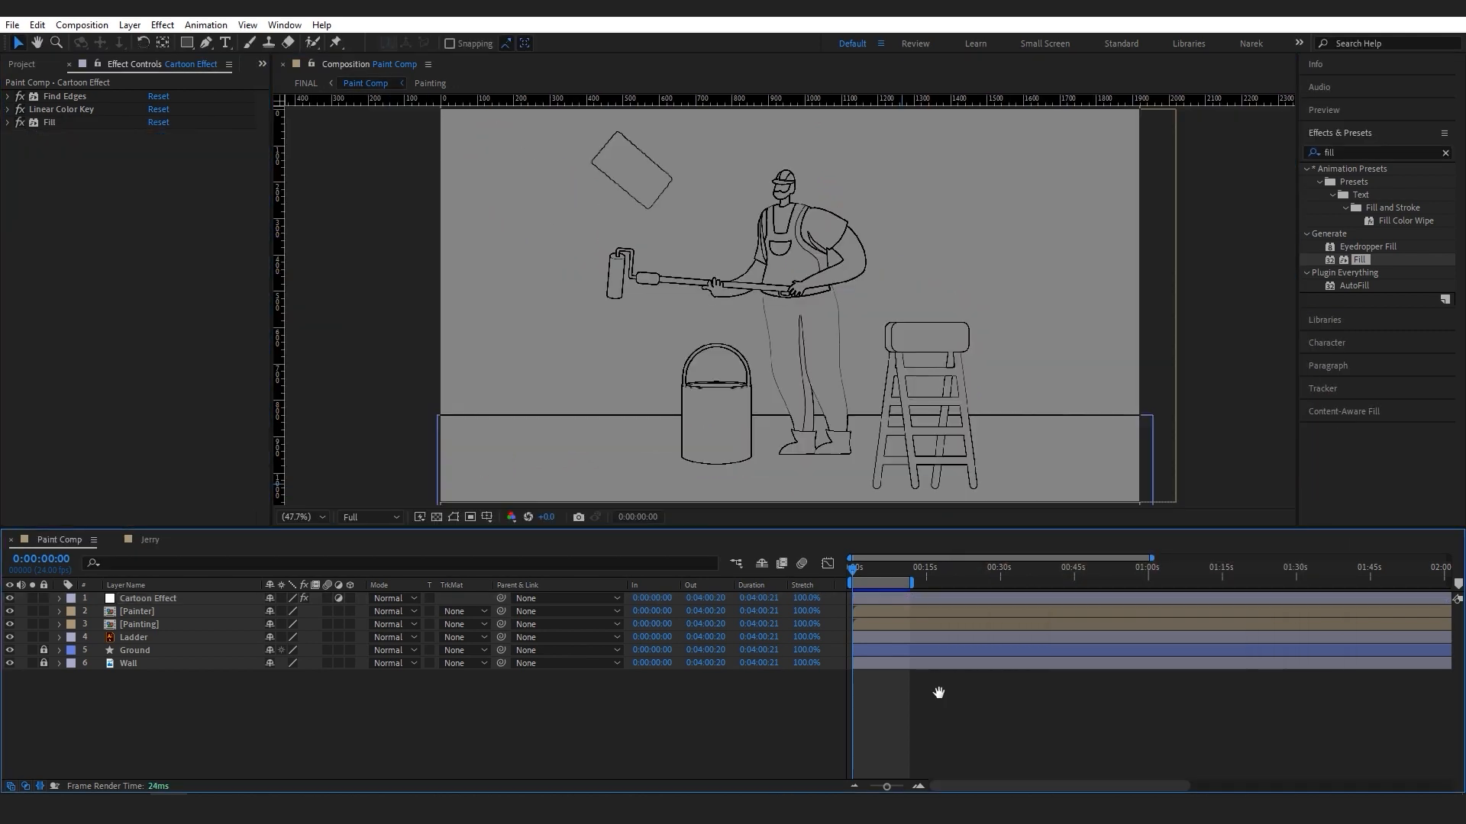
Step: Preview the black-outline animation, first on the plain background and again with the transparency grid shown
{"action": "key", "text": "space"}
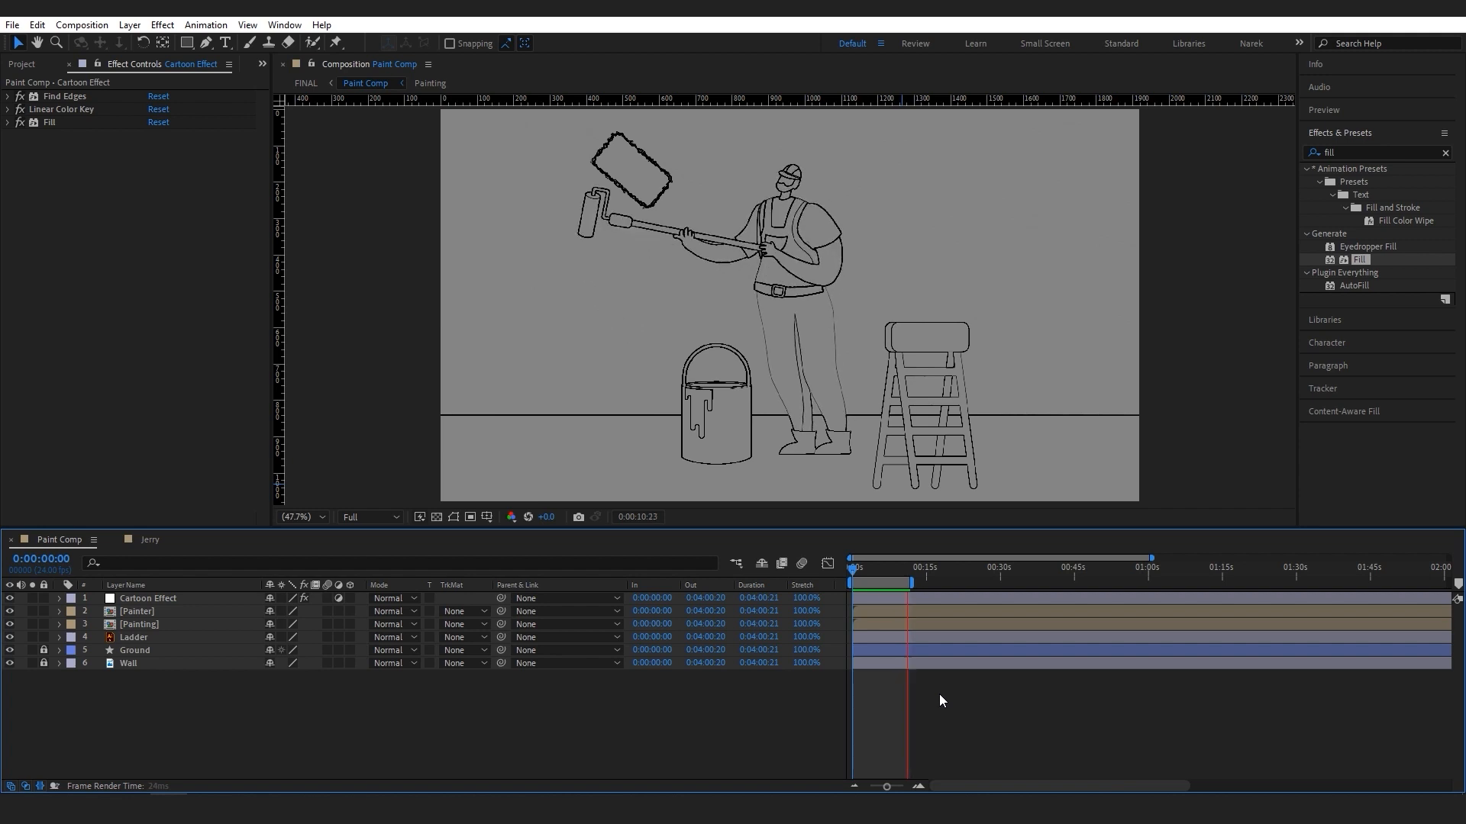
{"action": "left_click", "coordinate": [1018, 168]}
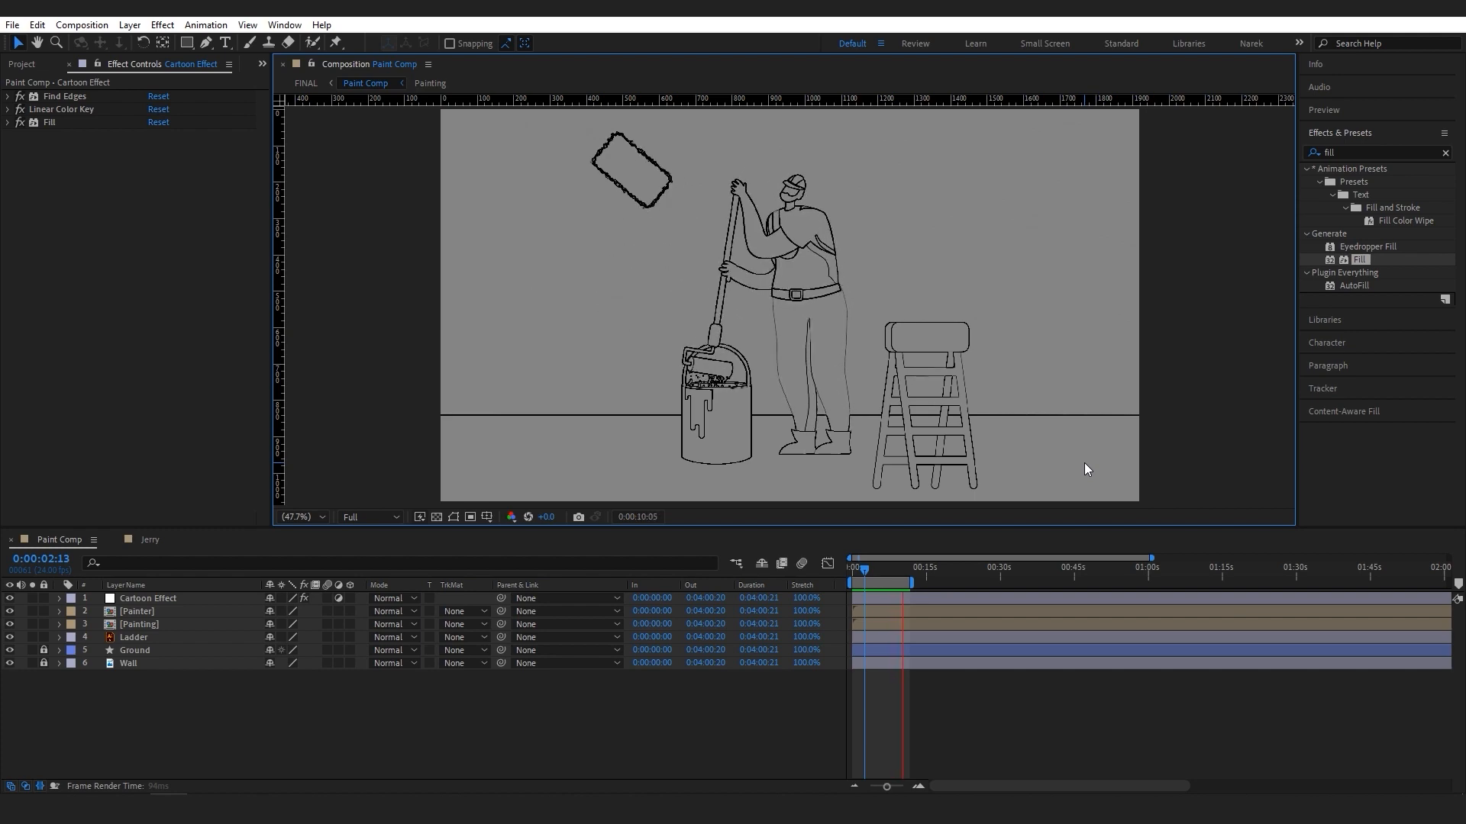
{"action": "left_click", "coordinate": [436, 517]}
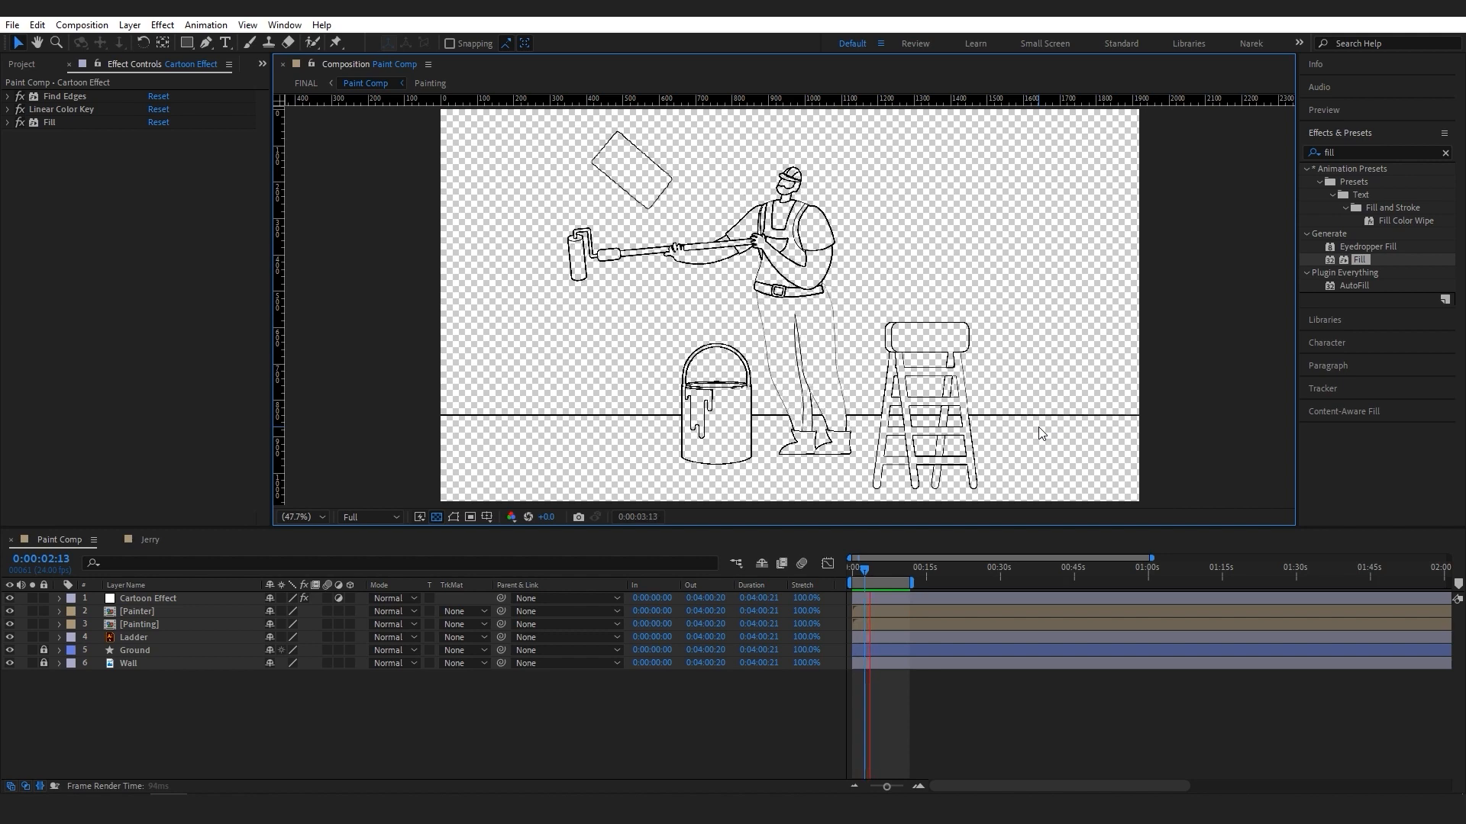
{"action": "key", "text": "space"}
Step: Search the effects for "cc composite" and apply CC Composite below Fill on the adjustment layer
{"action": "left_click", "coordinate": [1444, 153]}
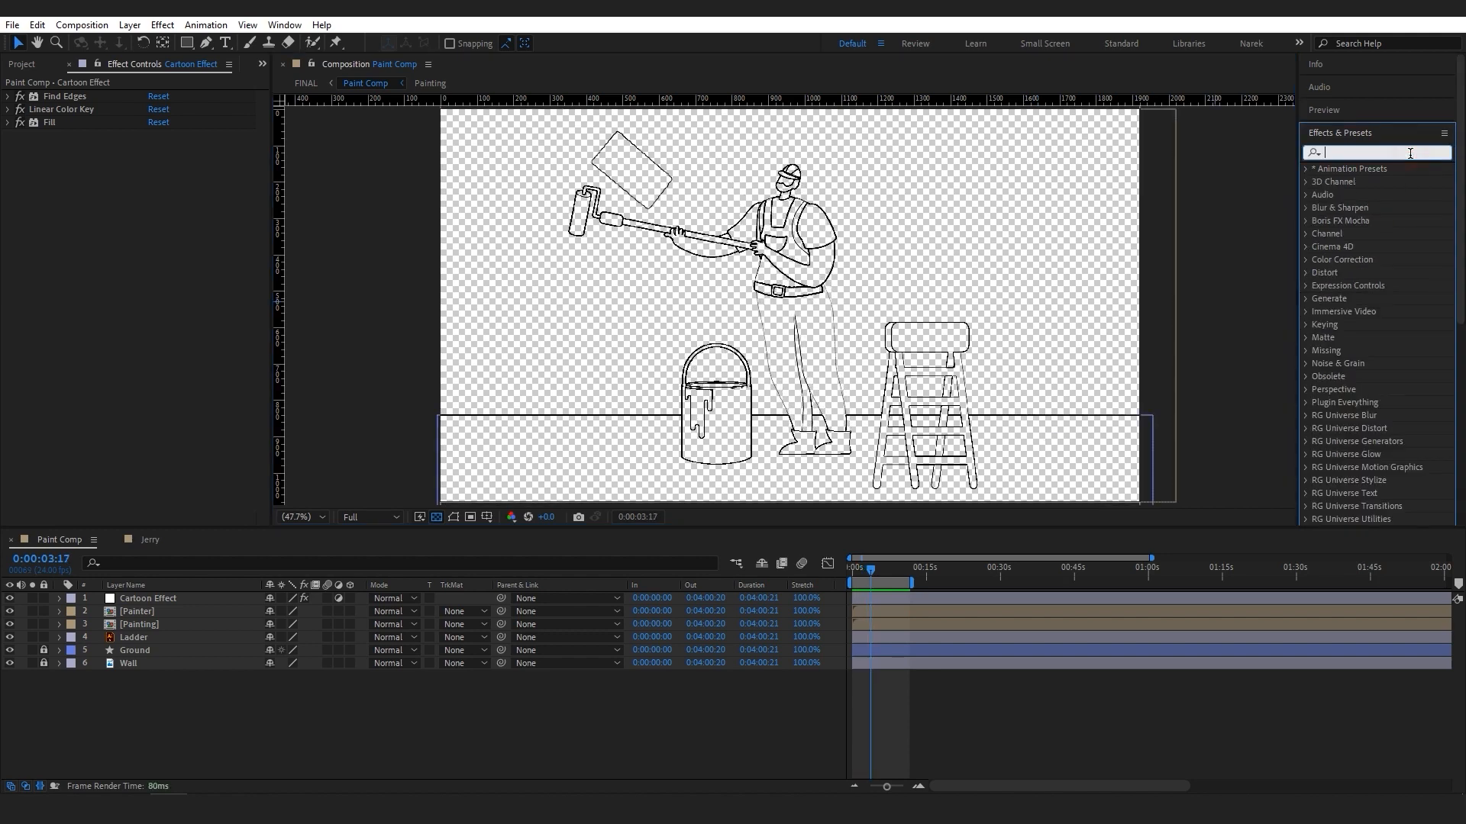
{"action": "type", "text": "cc composite"}
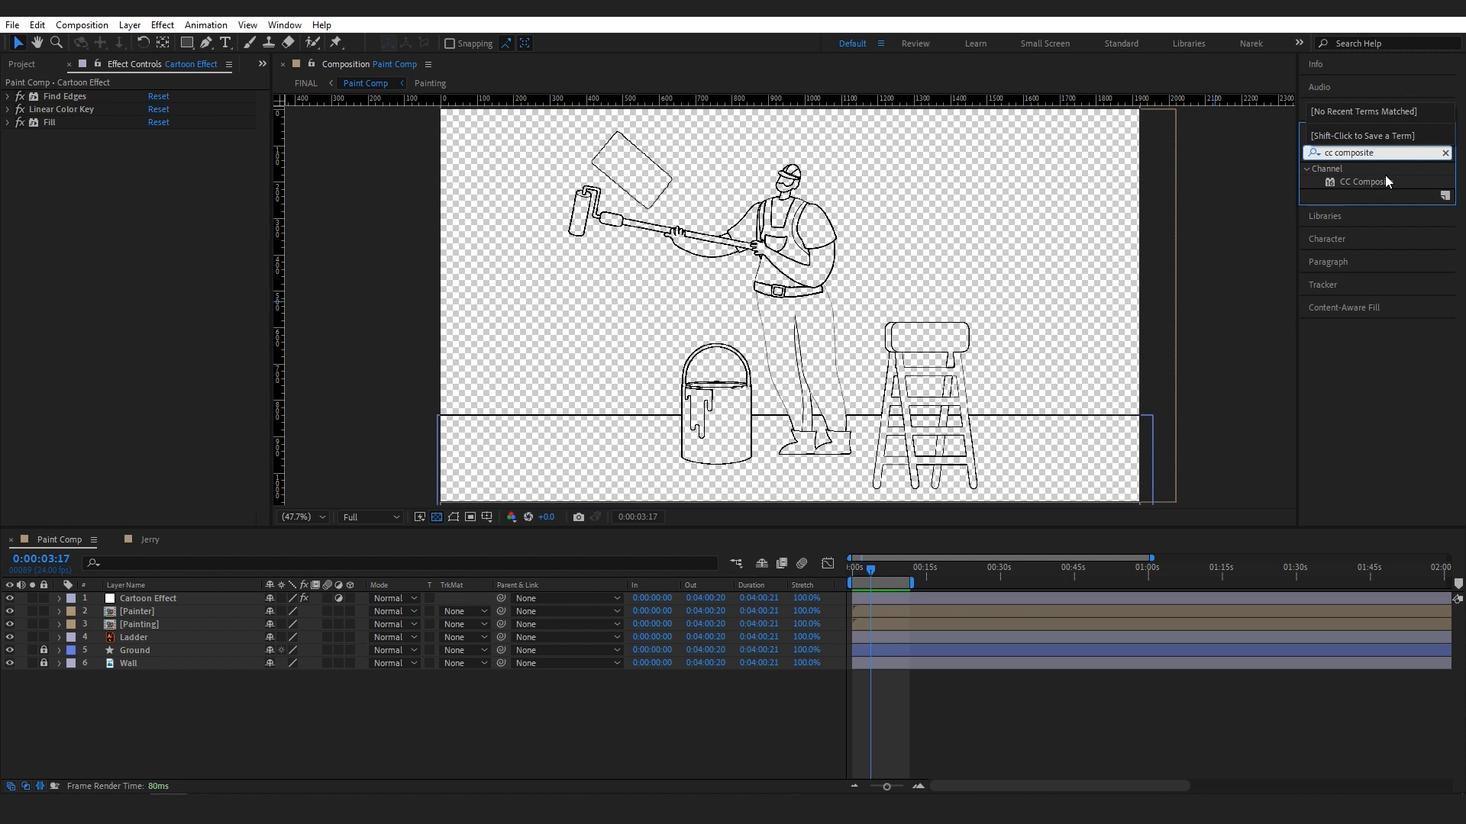
{"action": "left_click_drag", "start_coordinate": [1388, 181], "coordinate": [217, 280]}
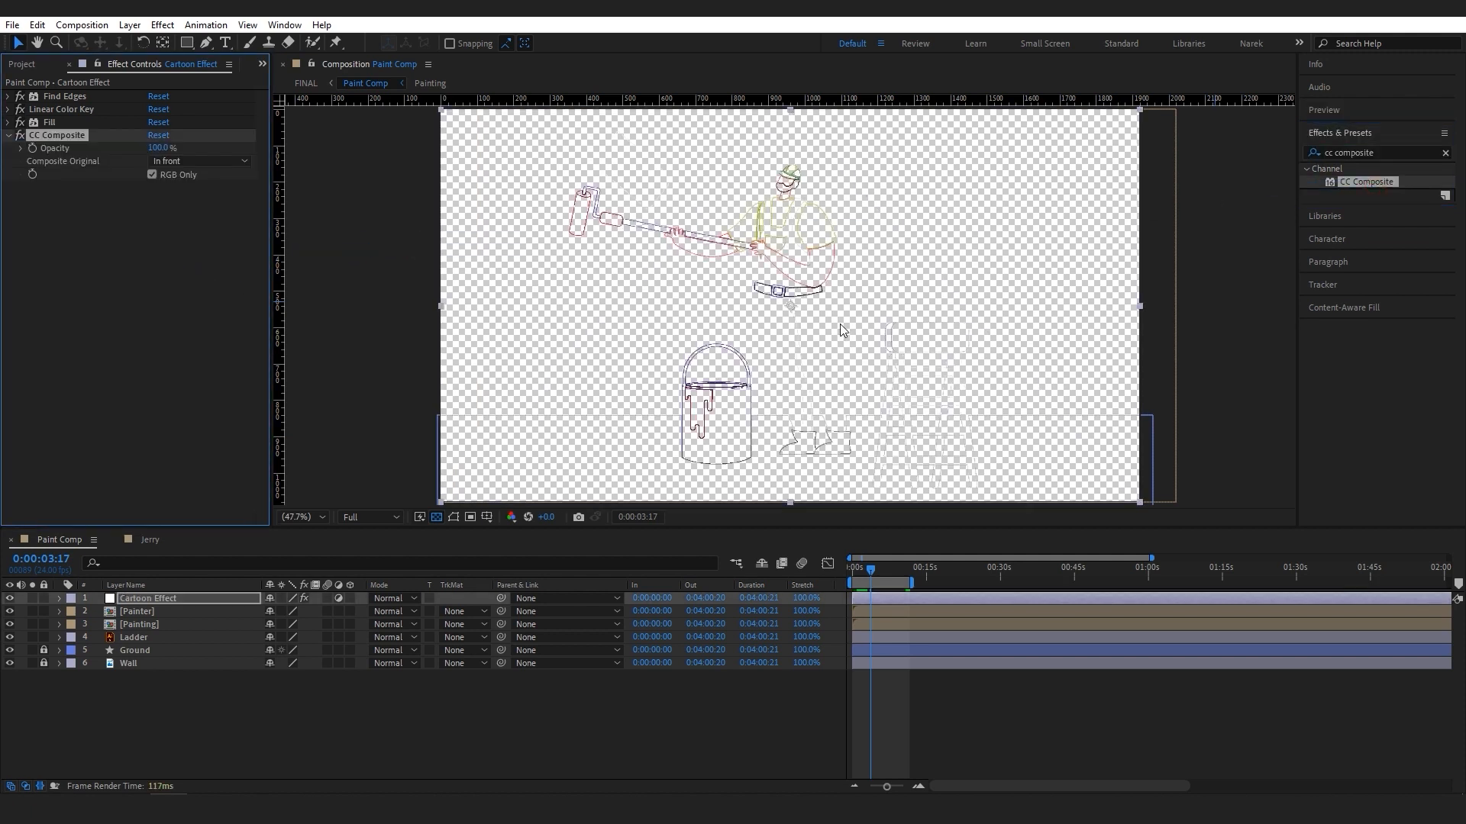
Step: Hide the transparency grid, disable RGB Only in CC Composite and set Composite Original to Multiply
{"action": "left_click", "coordinate": [437, 517]}
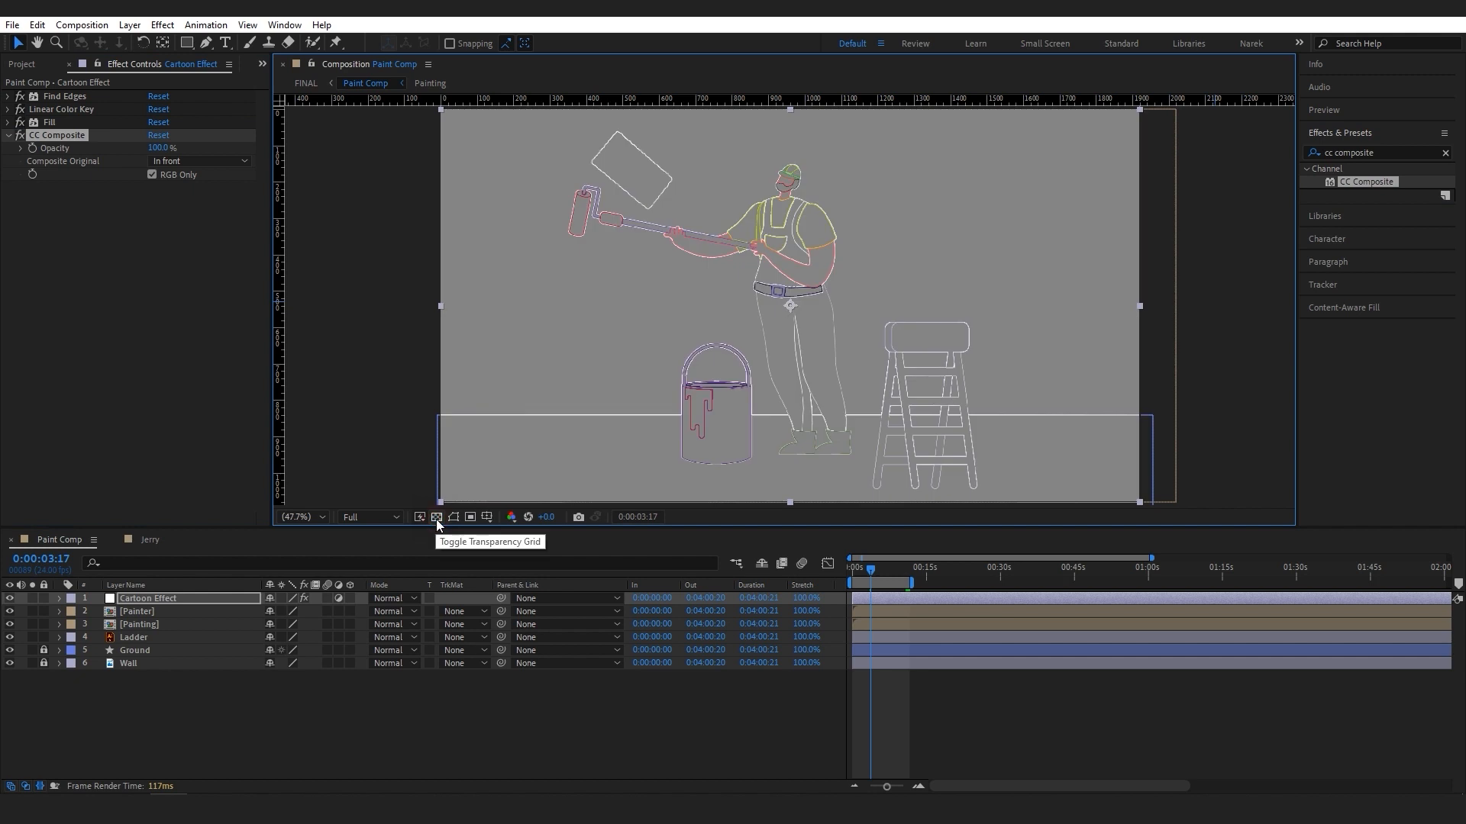
{"action": "left_click", "coordinate": [152, 174]}
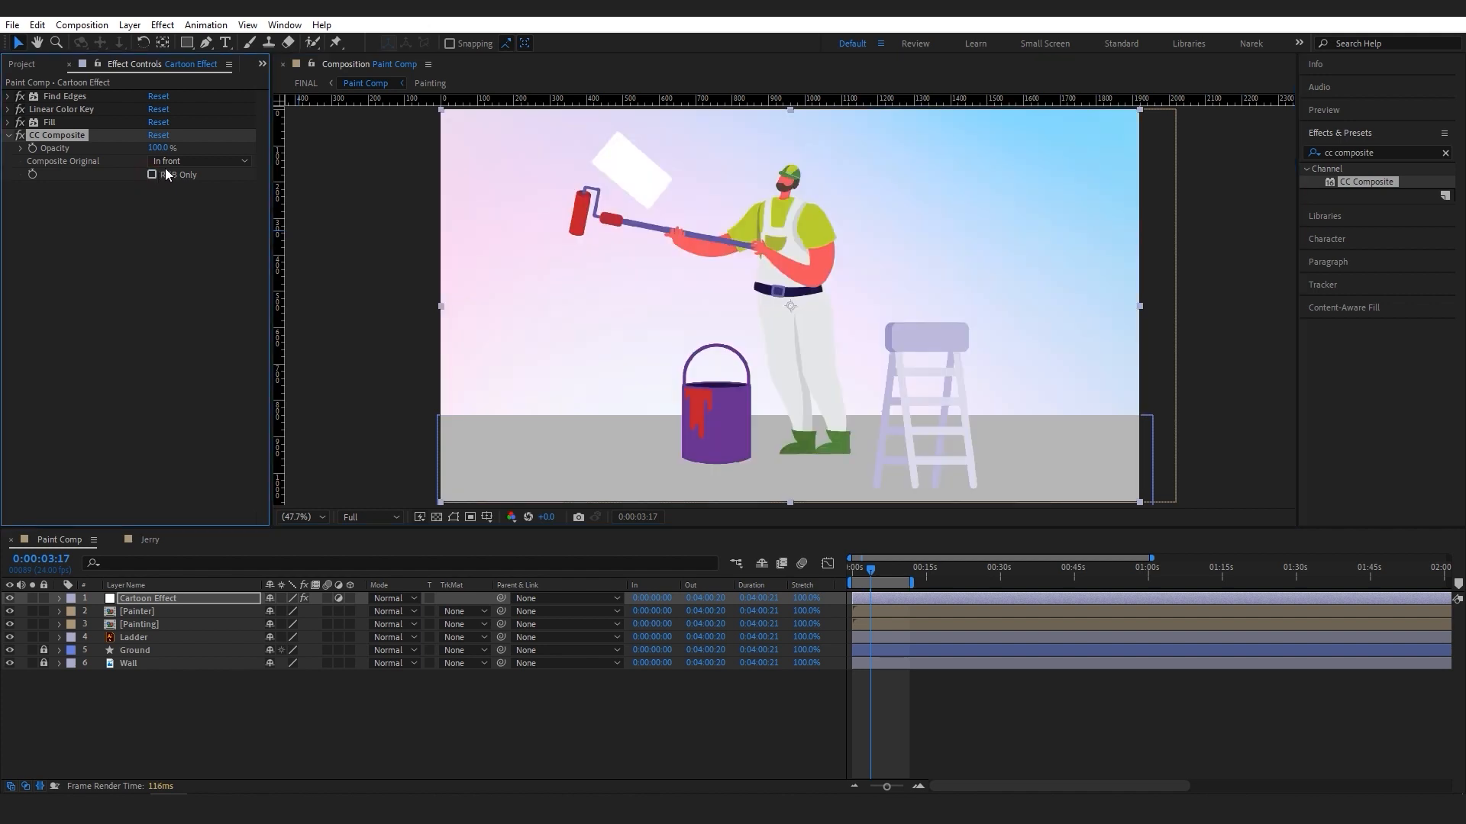
{"action": "left_click", "coordinate": [197, 162]}
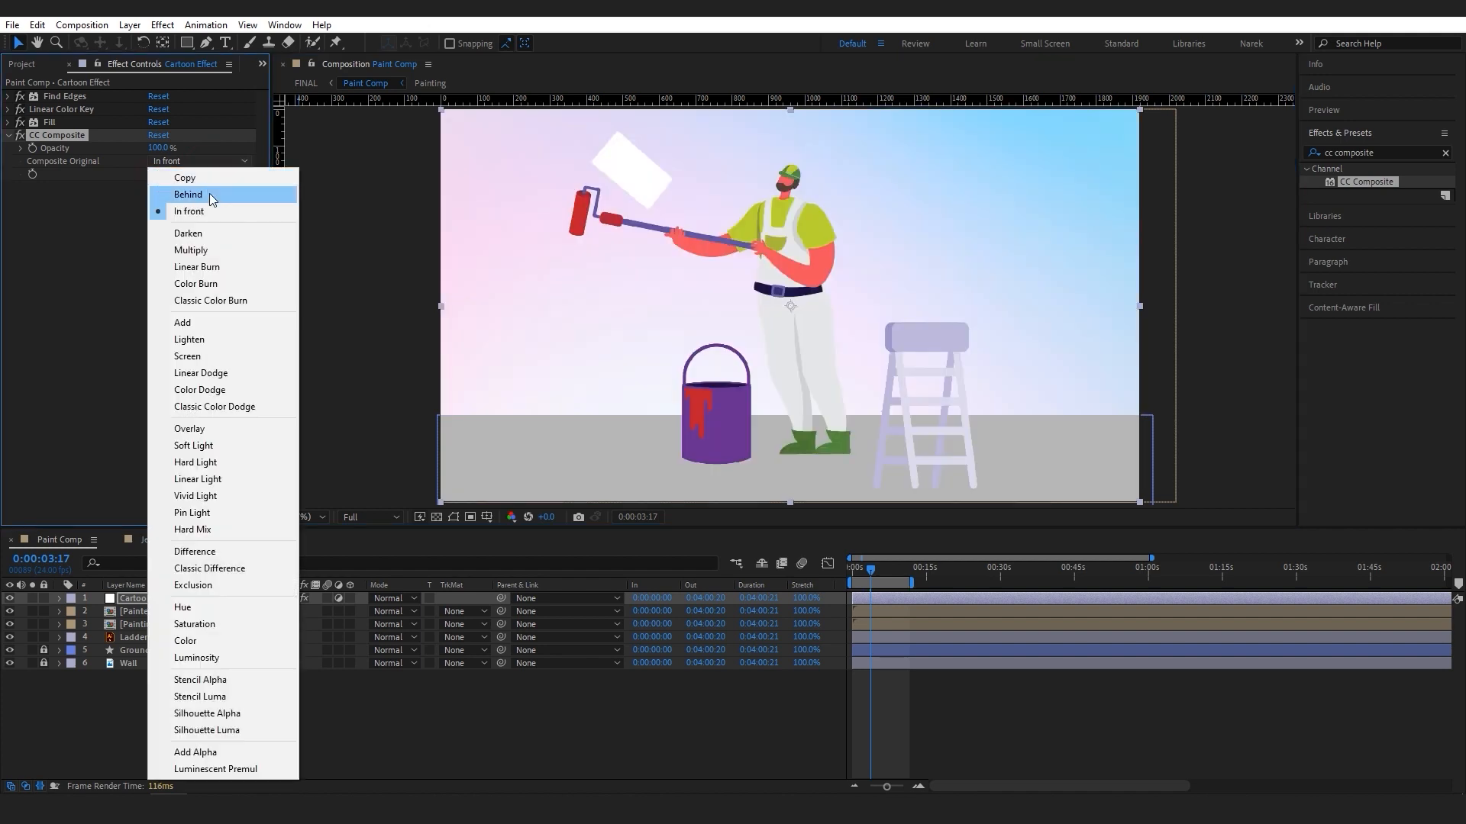
{"action": "left_click", "coordinate": [216, 249]}
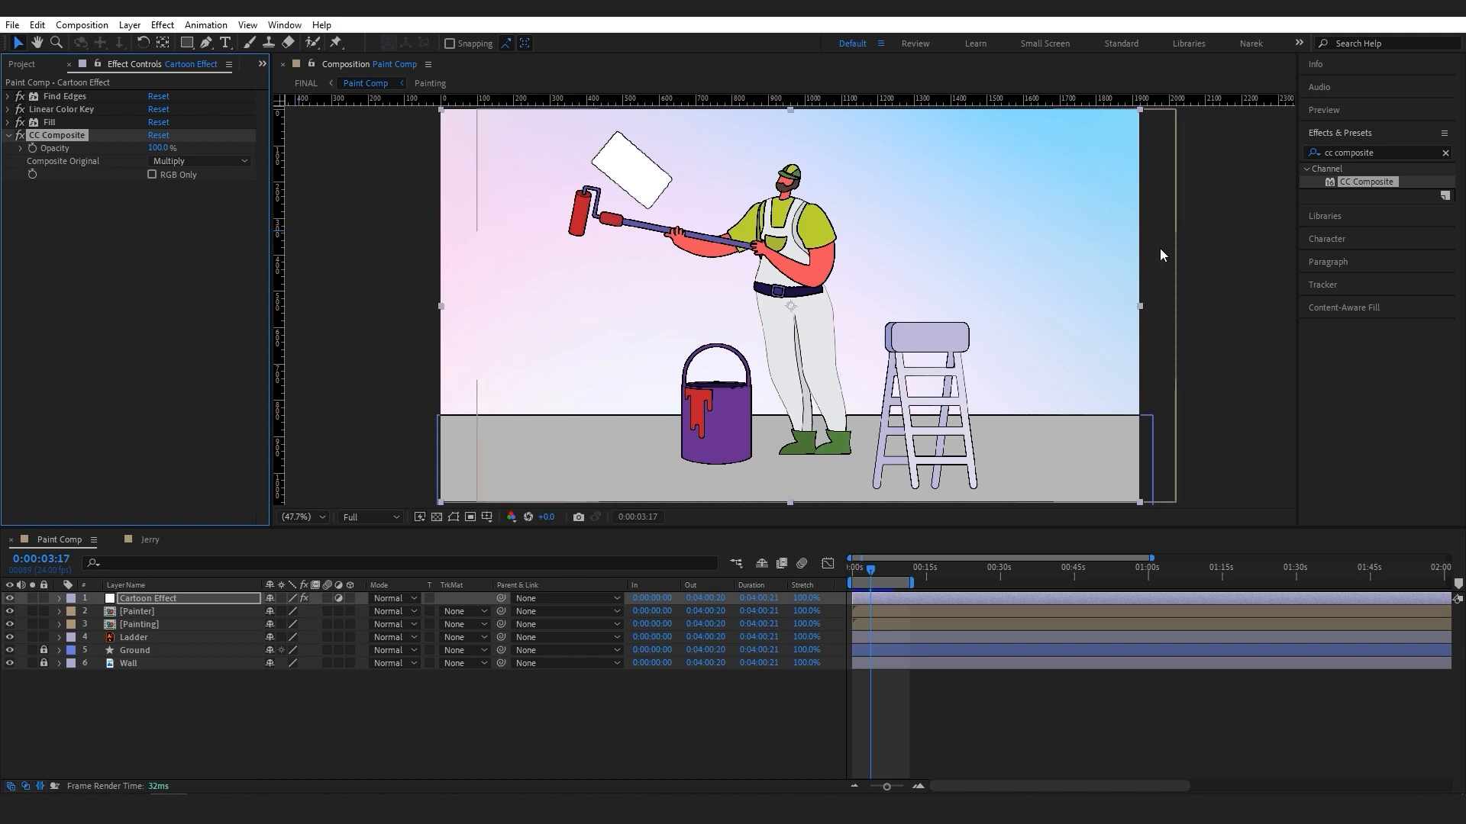
Step: Preview the colored animation with its black outlines from the start and inspect the painter up close
{"action": "key", "text": "space"}
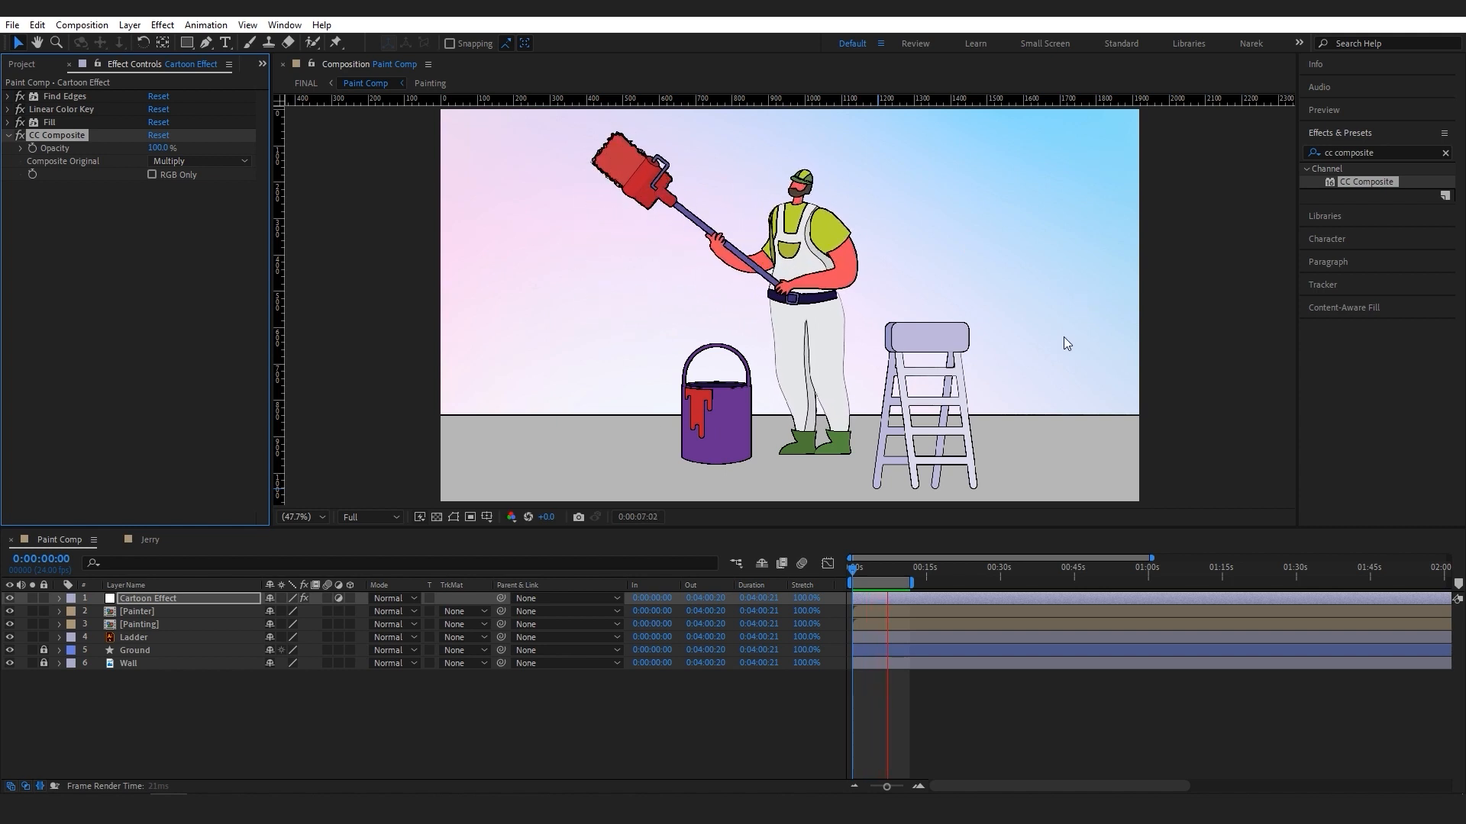
{"action": "key", "text": "space"}
{"action": "key", "text": "z"}
{"action": "left_click", "coordinate": [1085, 313]}
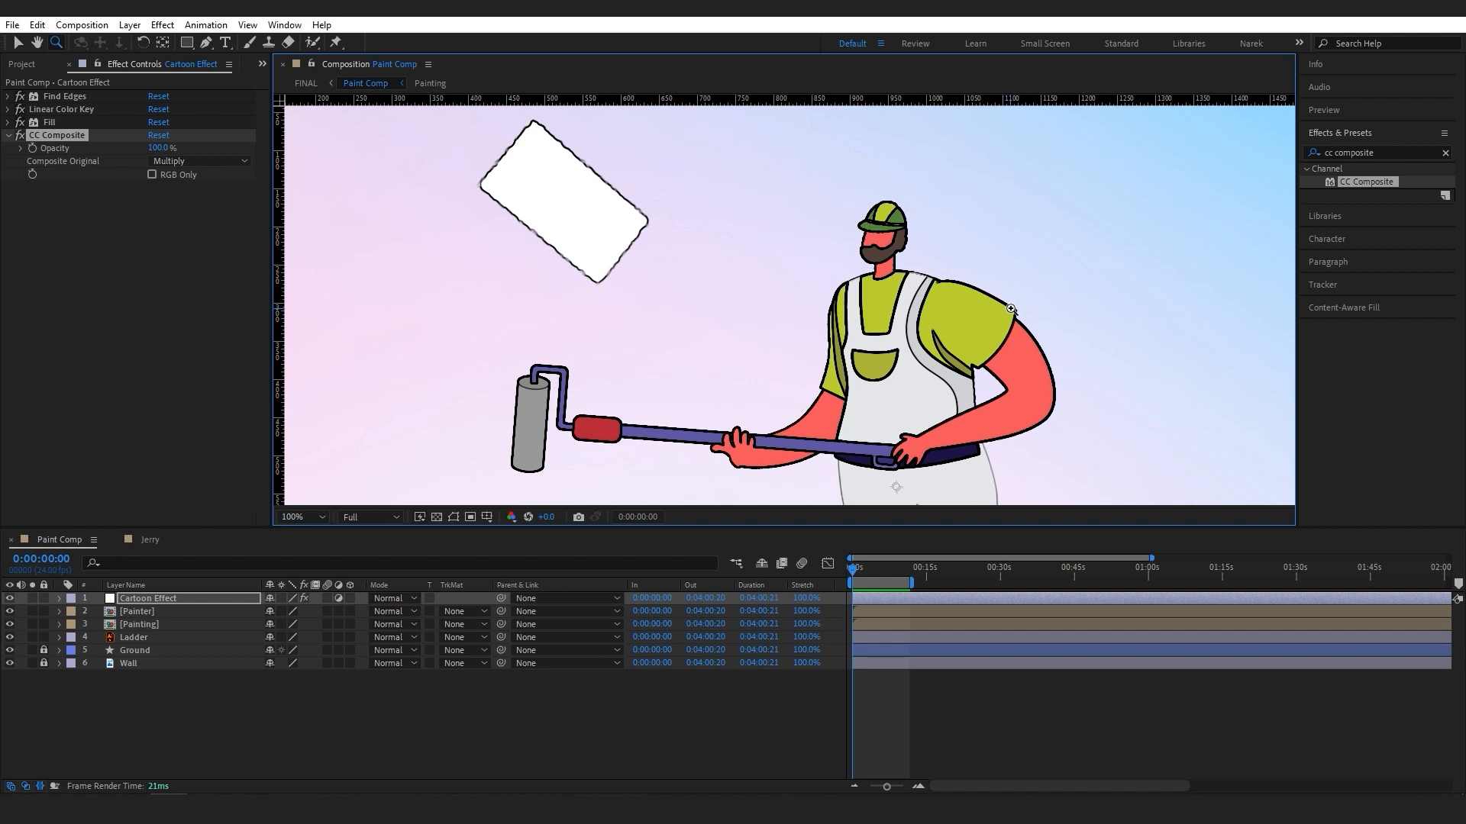
Step: Search the effects for "simple ch", apply Simple Choker between Fill and CC Composite, and collapse CC Composite
{"action": "left_click", "coordinate": [1405, 146]}
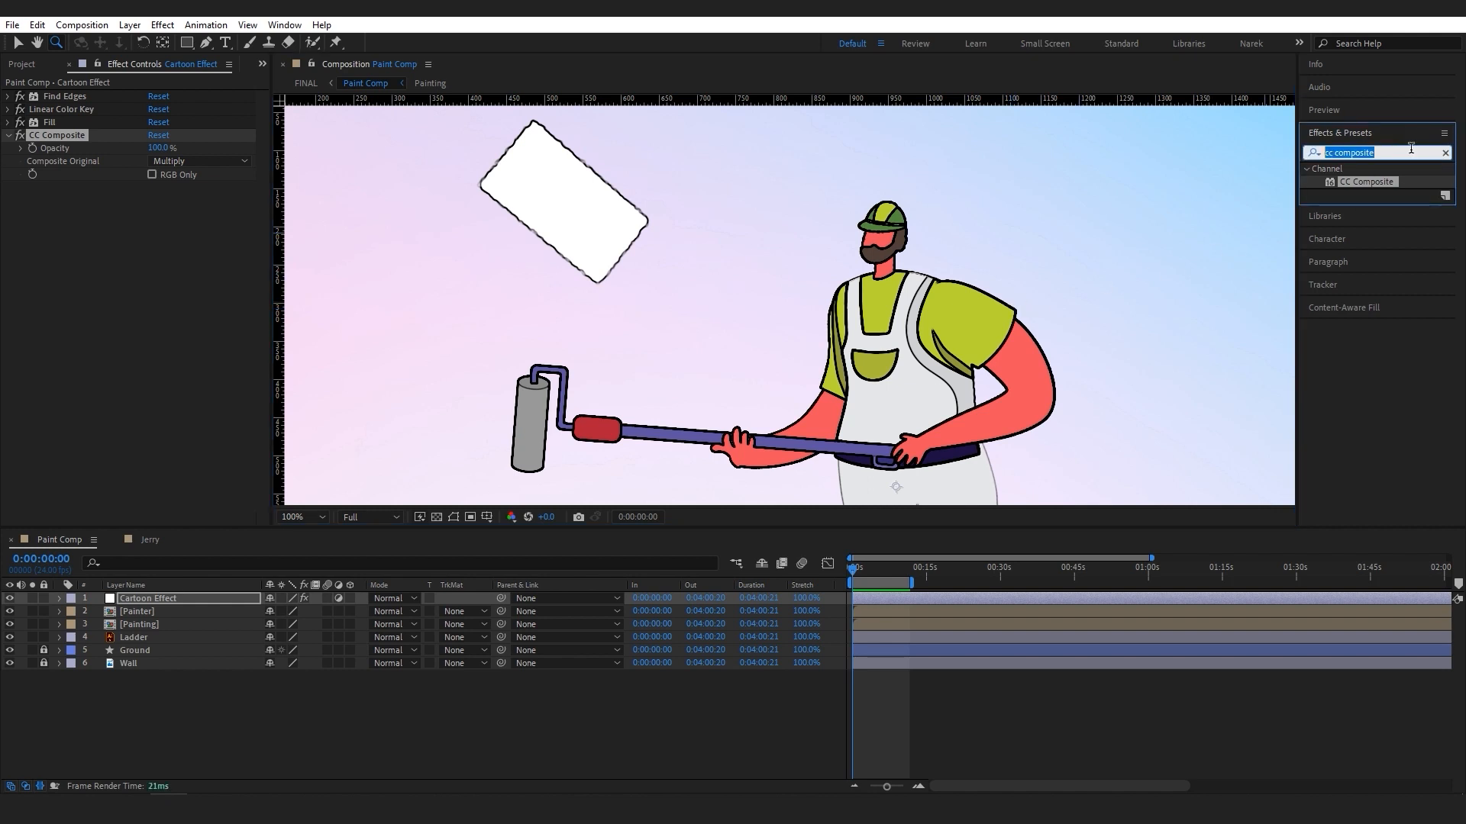
{"action": "key", "text": "BackSpace"}
{"action": "type", "text": "simple"}
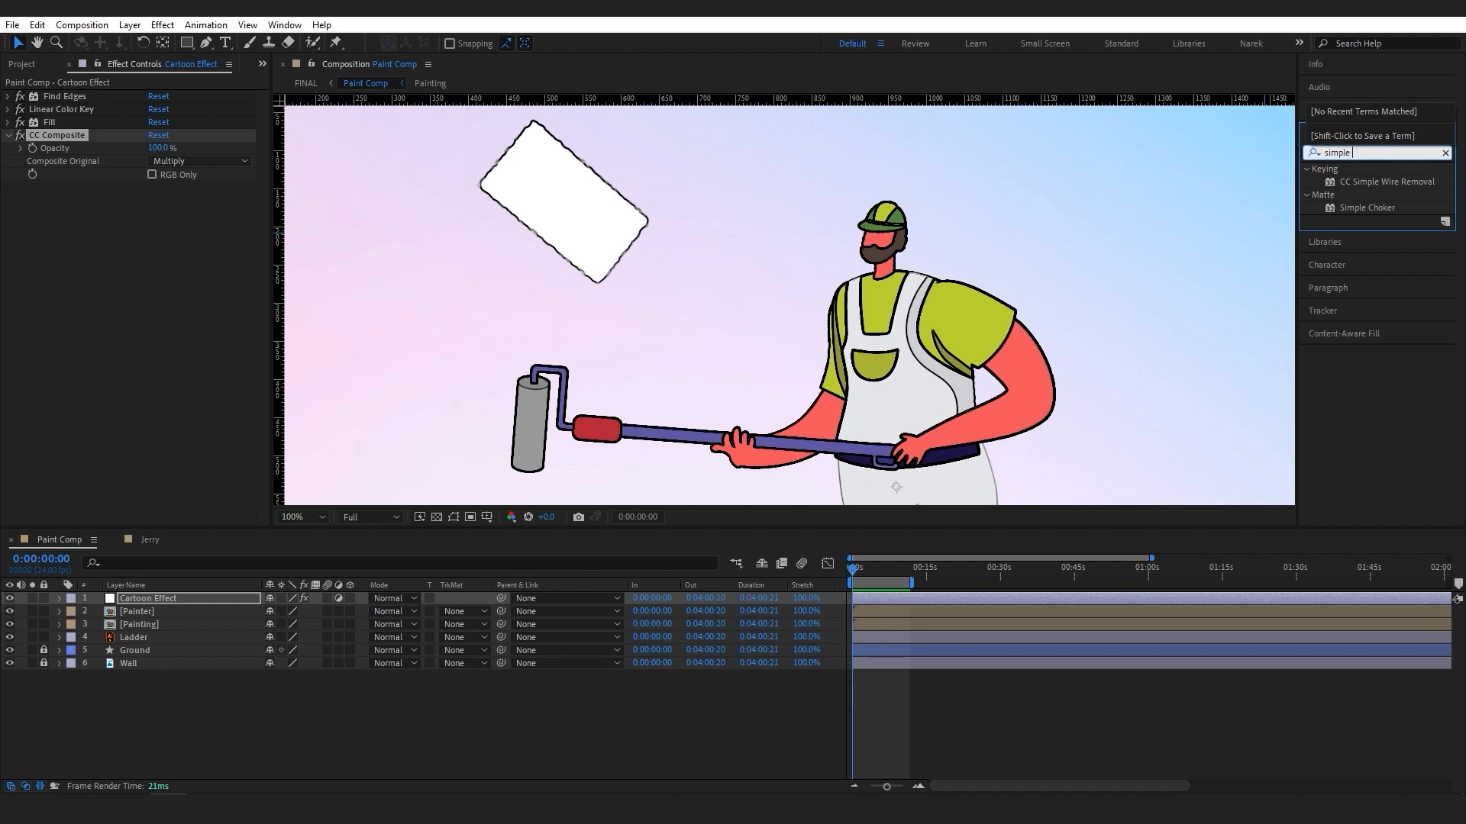
{"action": "type", "text": " ch"}
{"action": "left_click", "coordinate": [1367, 185]}
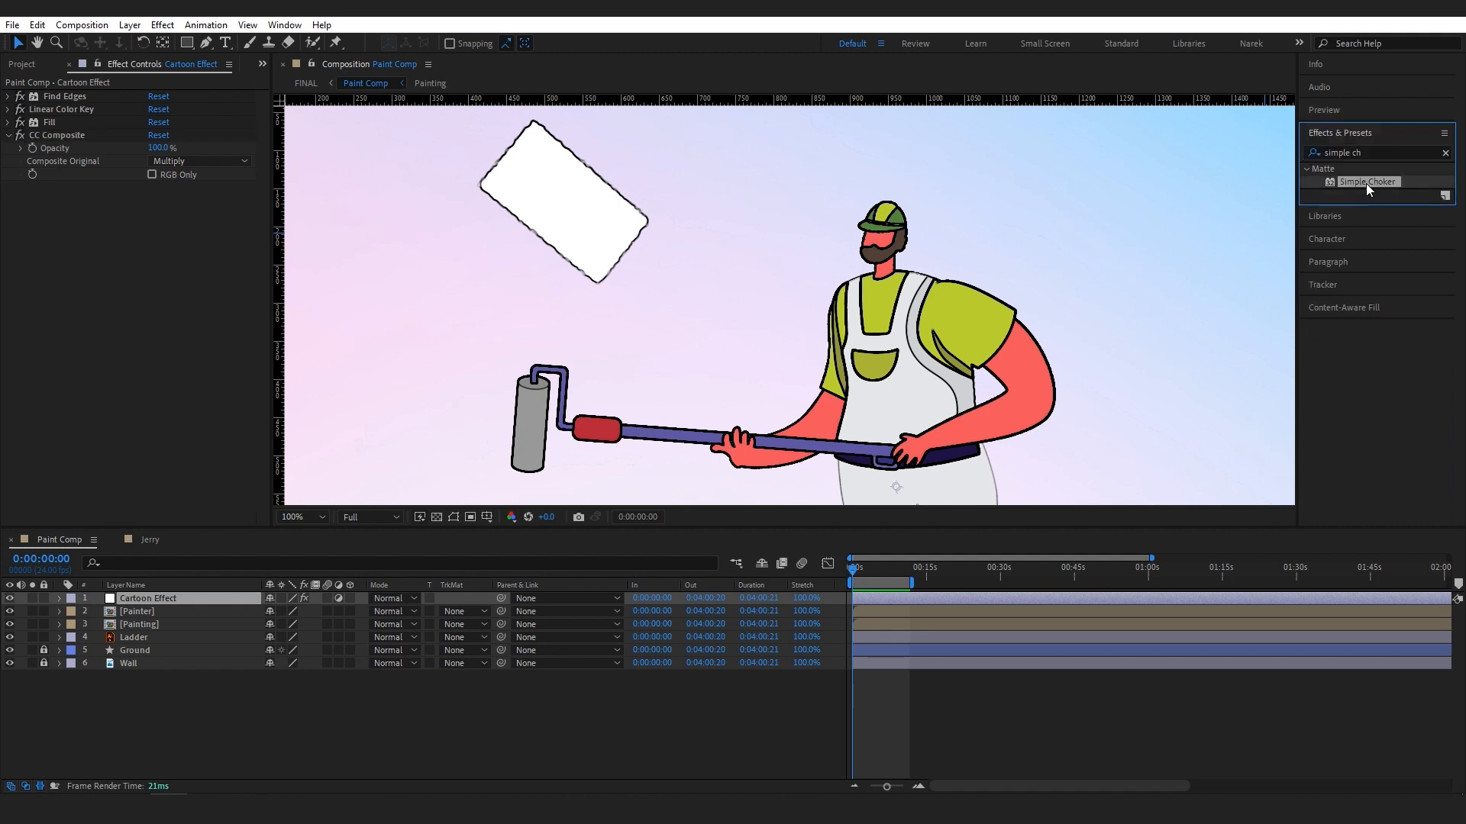
{"action": "left_click_drag", "start_coordinate": [1367, 188], "coordinate": [169, 130]}
{"action": "left_click_drag", "start_coordinate": [170, 126], "coordinate": [168, 126]}
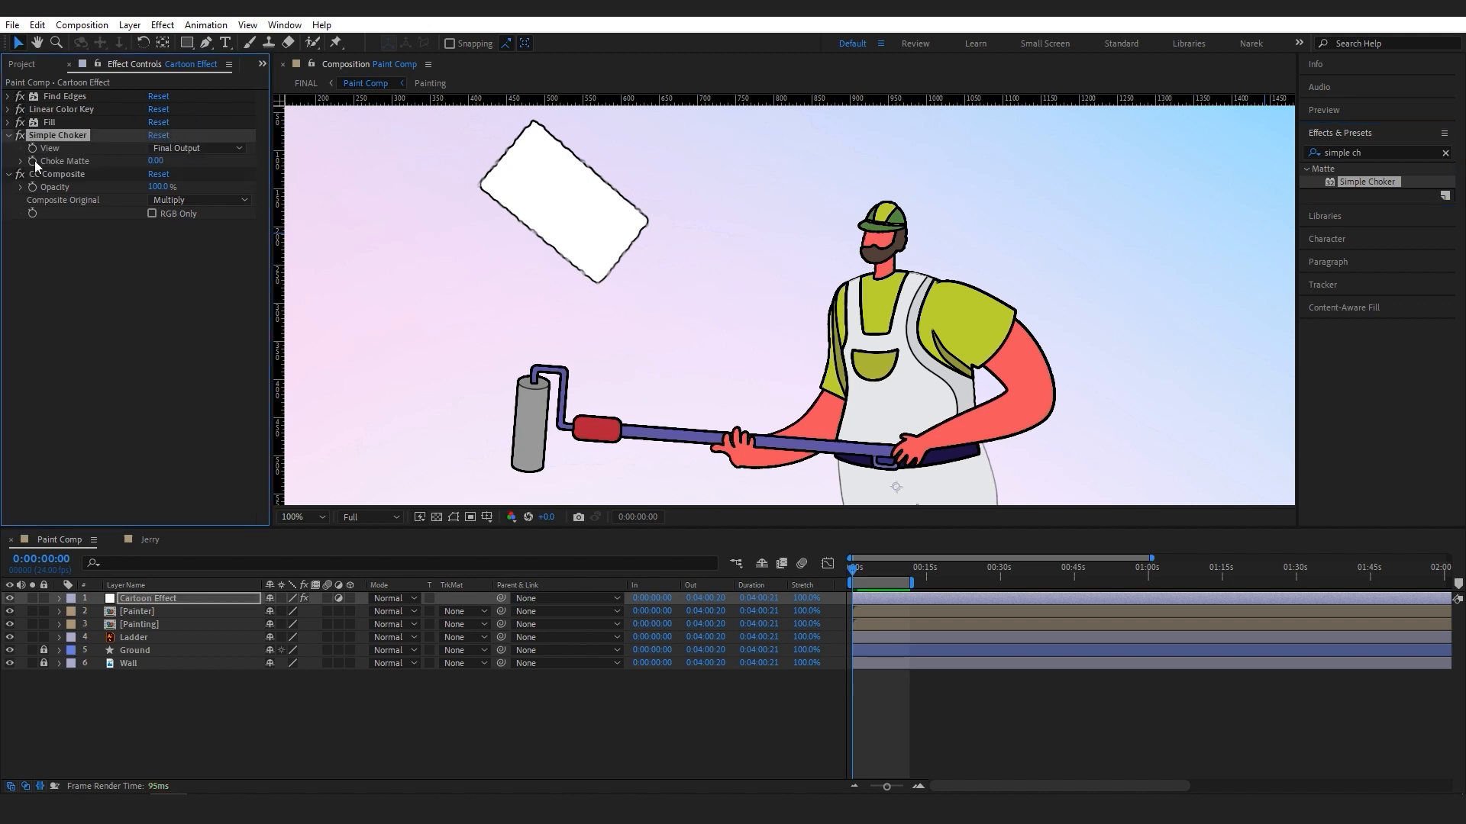
{"action": "left_click", "coordinate": [8, 175]}
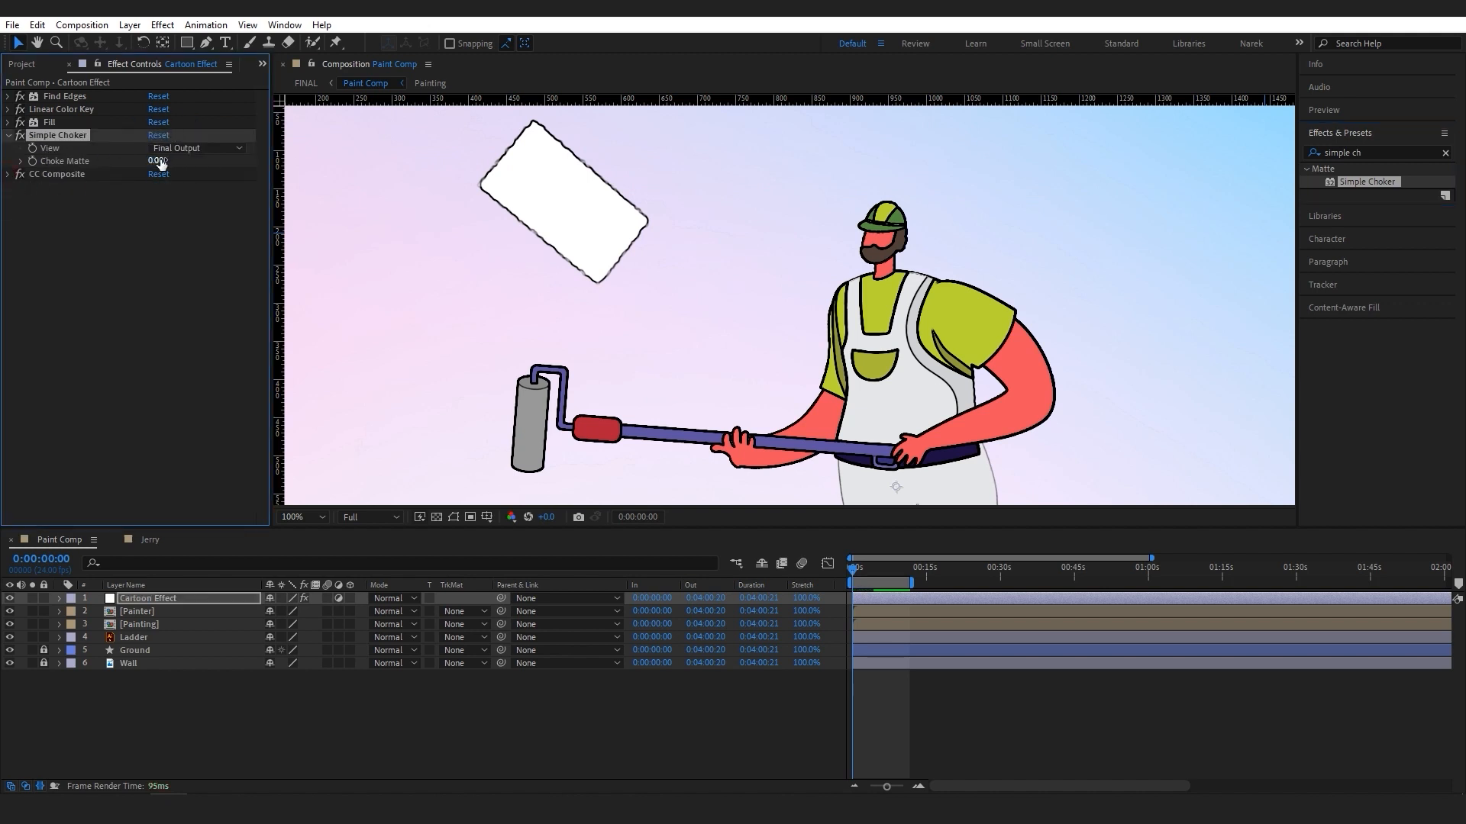
Step: Set Simple Choker's Choke Matte to -5 to thicken the outlines, and collapse the effect
{"action": "left_click_drag", "start_coordinate": [160, 163], "coordinate": [113, 161]}
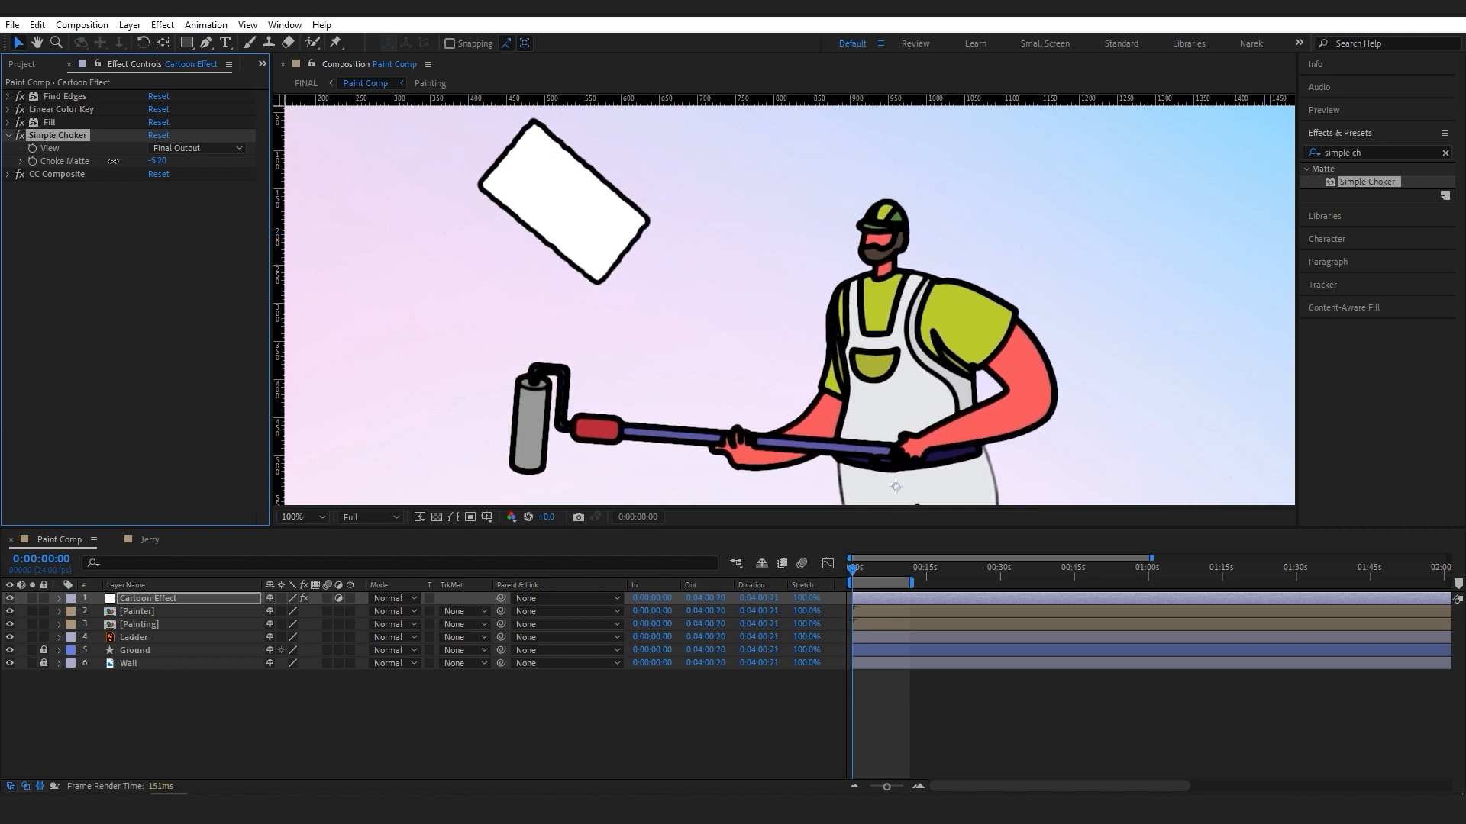
{"action": "left_click", "coordinate": [159, 161]}
{"action": "type", "text": "-5"}
{"action": "key", "text": "Return"}
{"action": "left_click", "coordinate": [15, 140]}
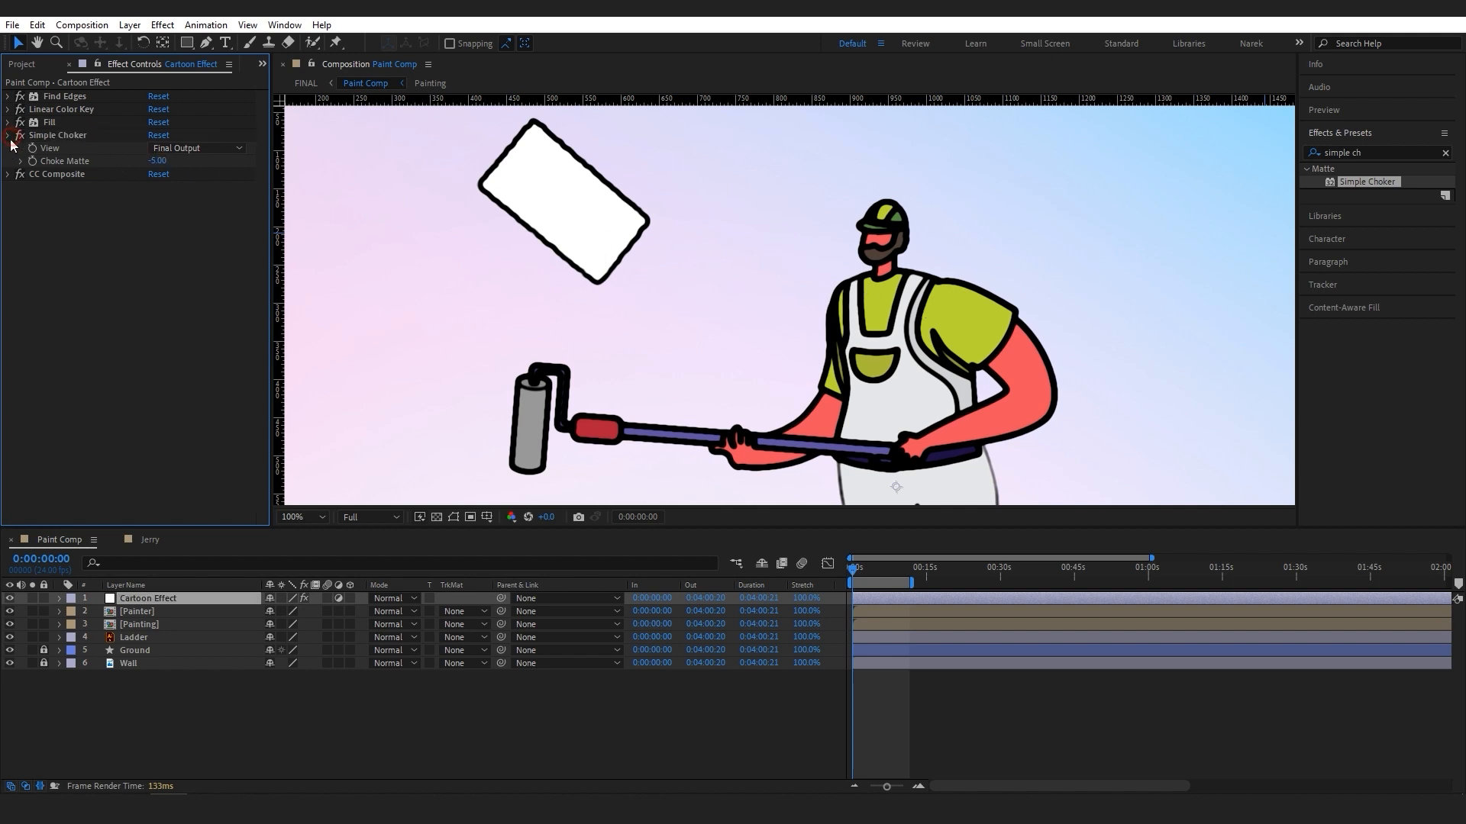
{"action": "left_click", "coordinate": [9, 137]}
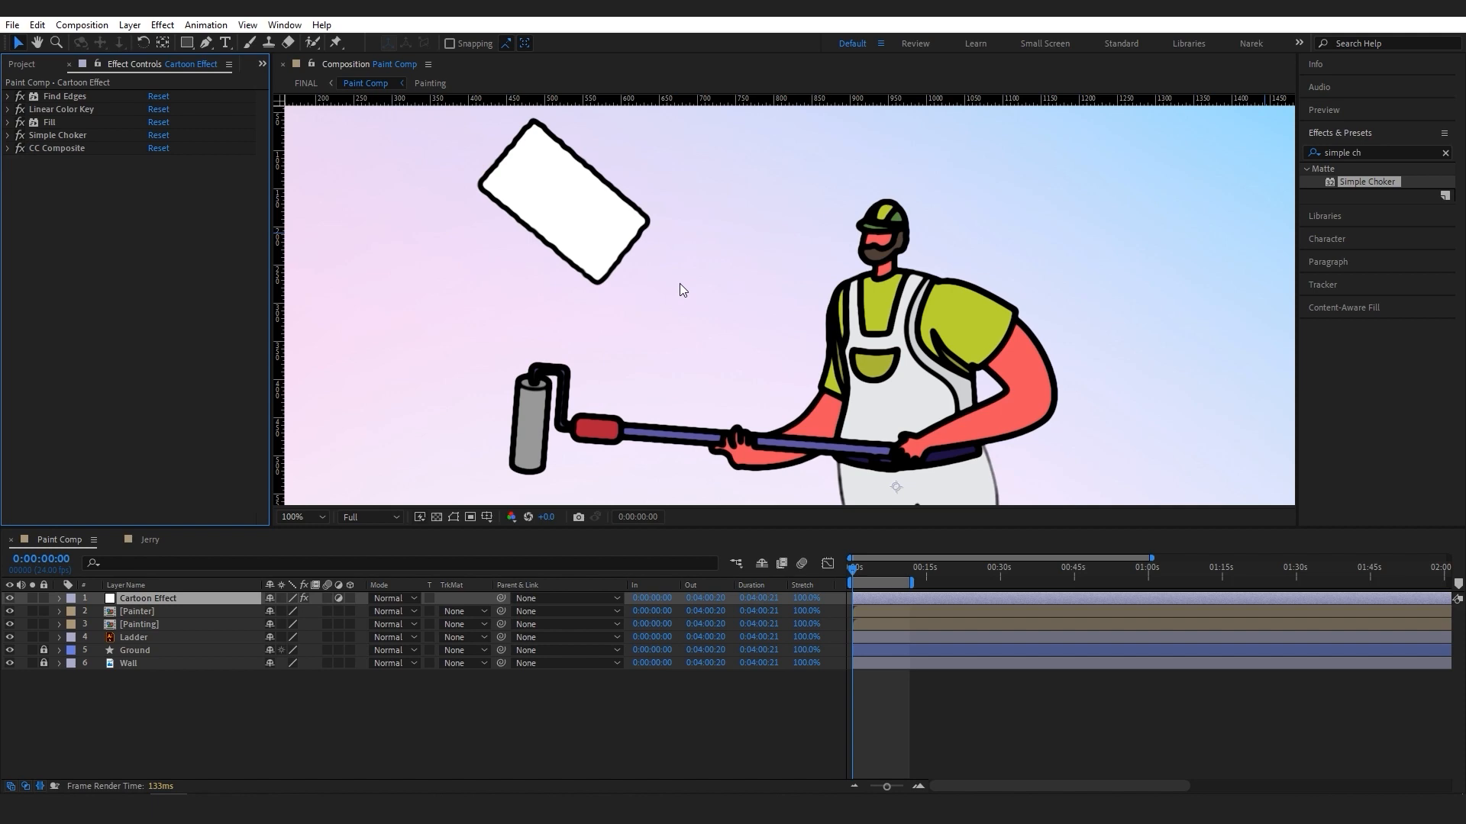
Step: Fit the whole composition in view and preview the animation with the thicker outlines
{"action": "scroll", "coordinate": [680, 286], "scroll_direction": "up", "scroll_amount": 2}
{"action": "key", "text": "shift+/"}
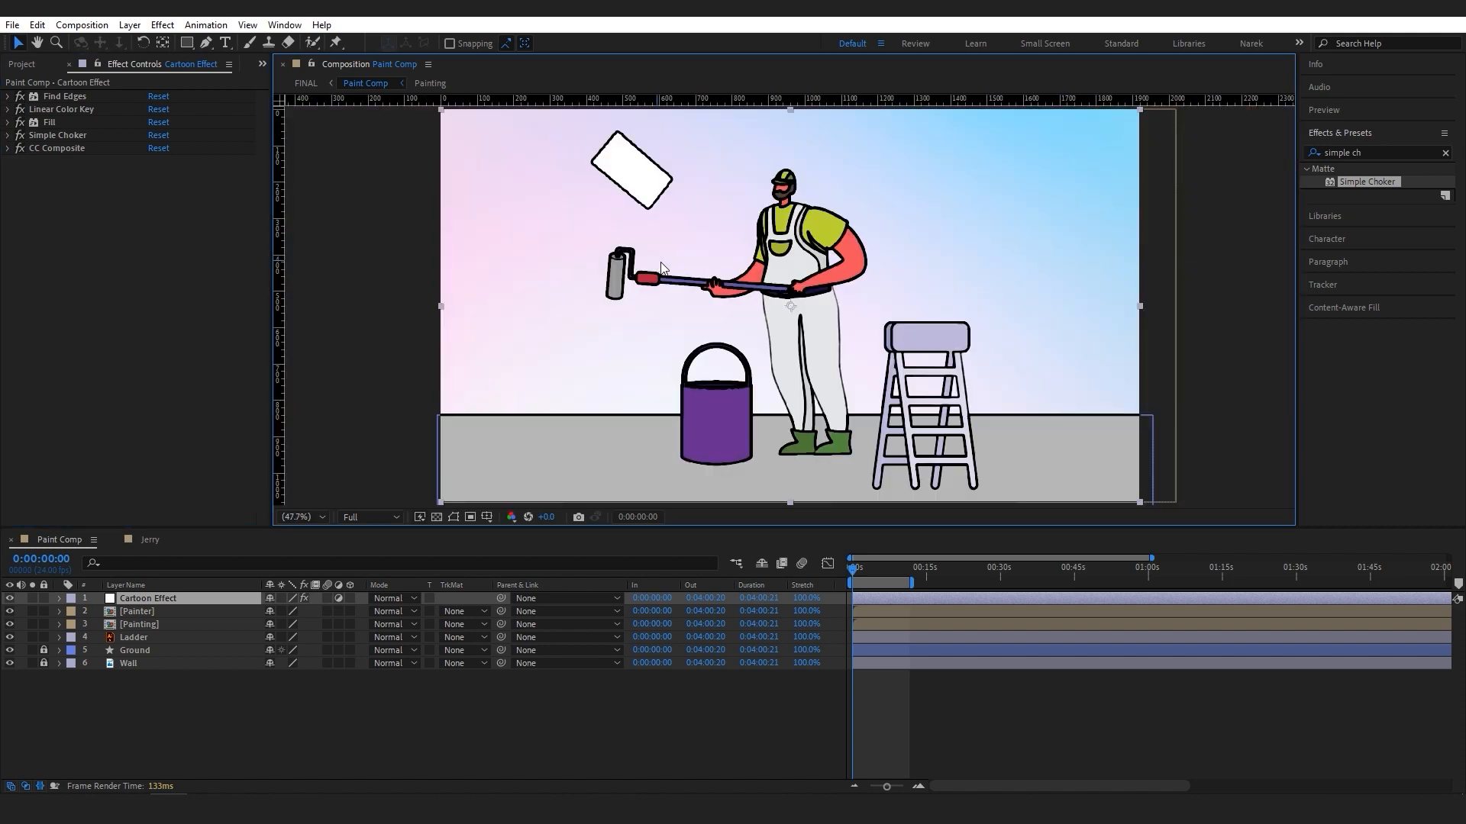
{"action": "left_click", "coordinate": [973, 685]}
{"action": "key", "text": "space"}
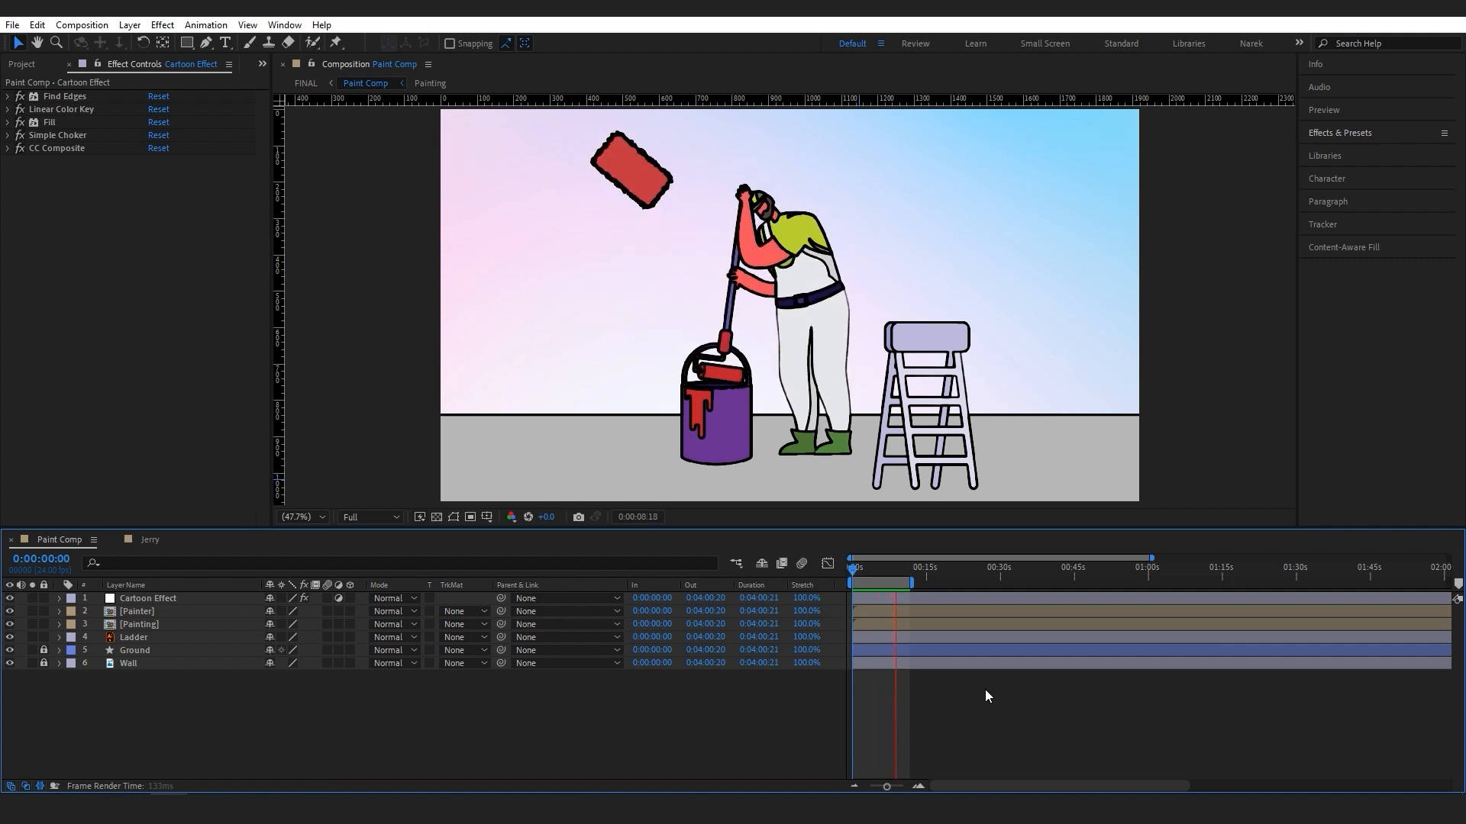
Step: Search the effects for "transform", apply Transform between Simple Choker and CC Composite, and clear the search
{"action": "left_click", "coordinate": [1353, 136]}
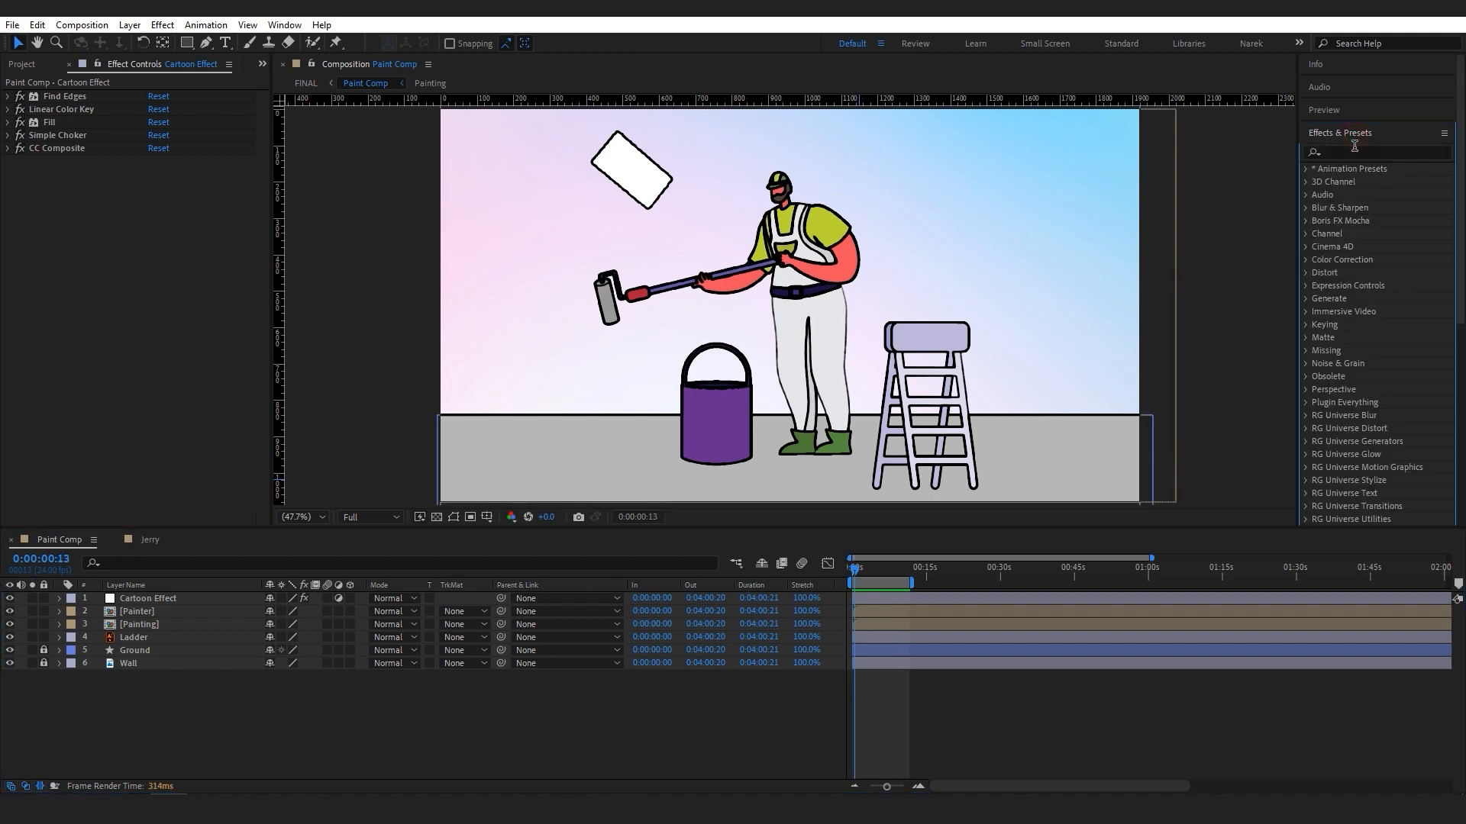
{"action": "left_click", "coordinate": [1354, 151]}
{"action": "type", "text": "transform"}
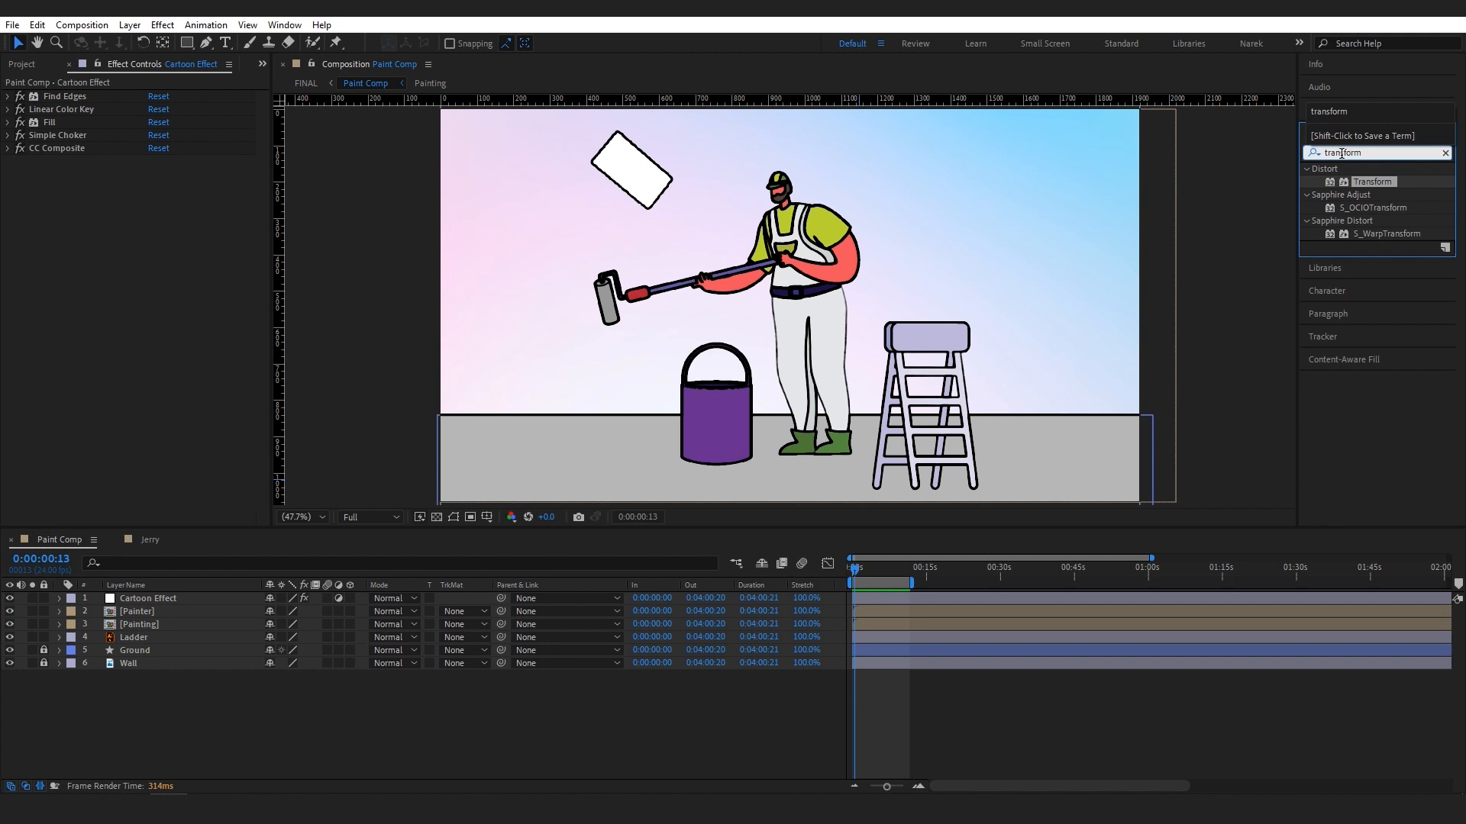
{"action": "left_click_drag", "start_coordinate": [1371, 182], "coordinate": [274, 130]}
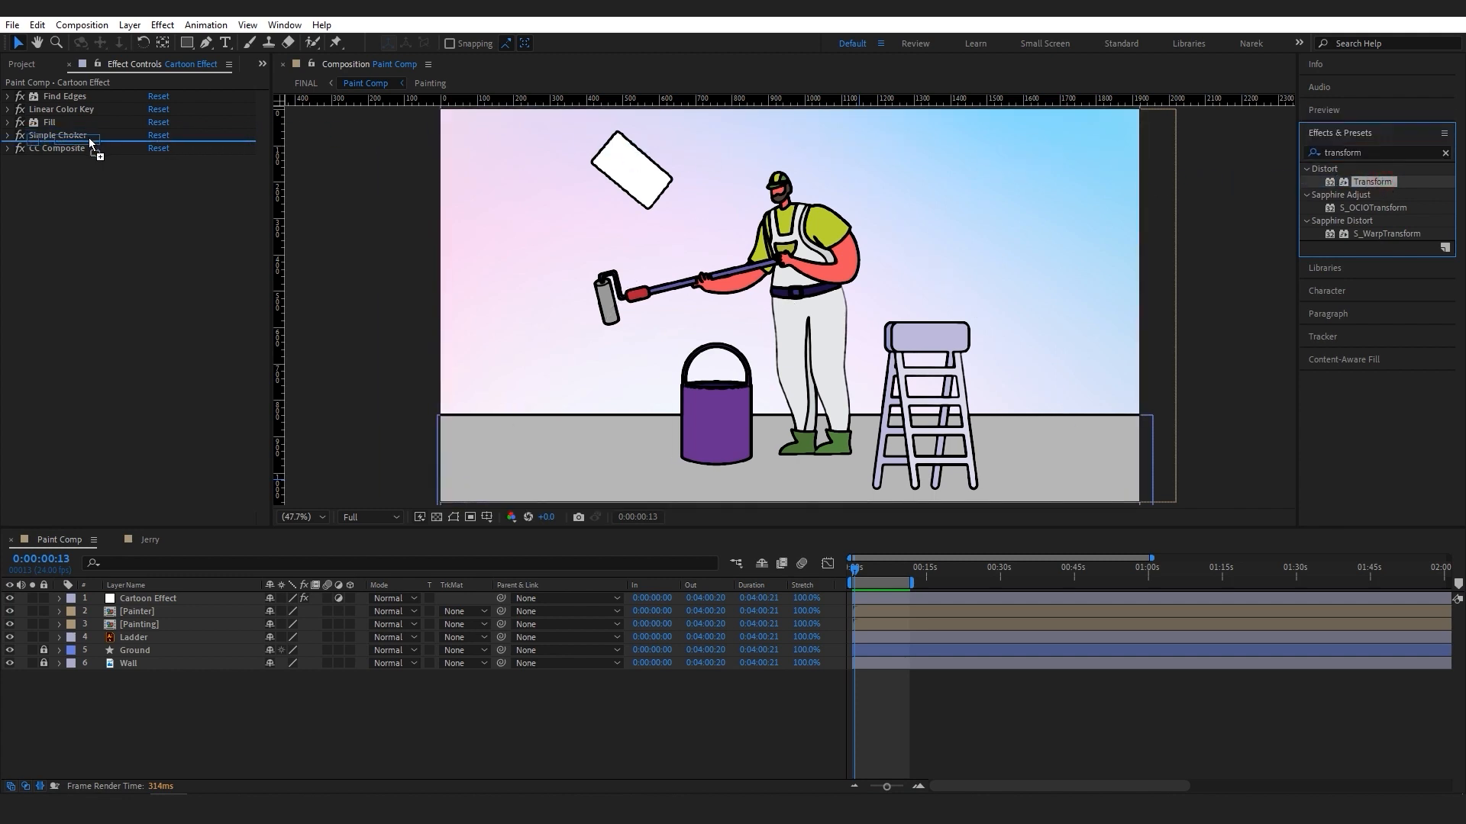
{"action": "left_click_drag", "start_coordinate": [88, 137], "coordinate": [88, 140]}
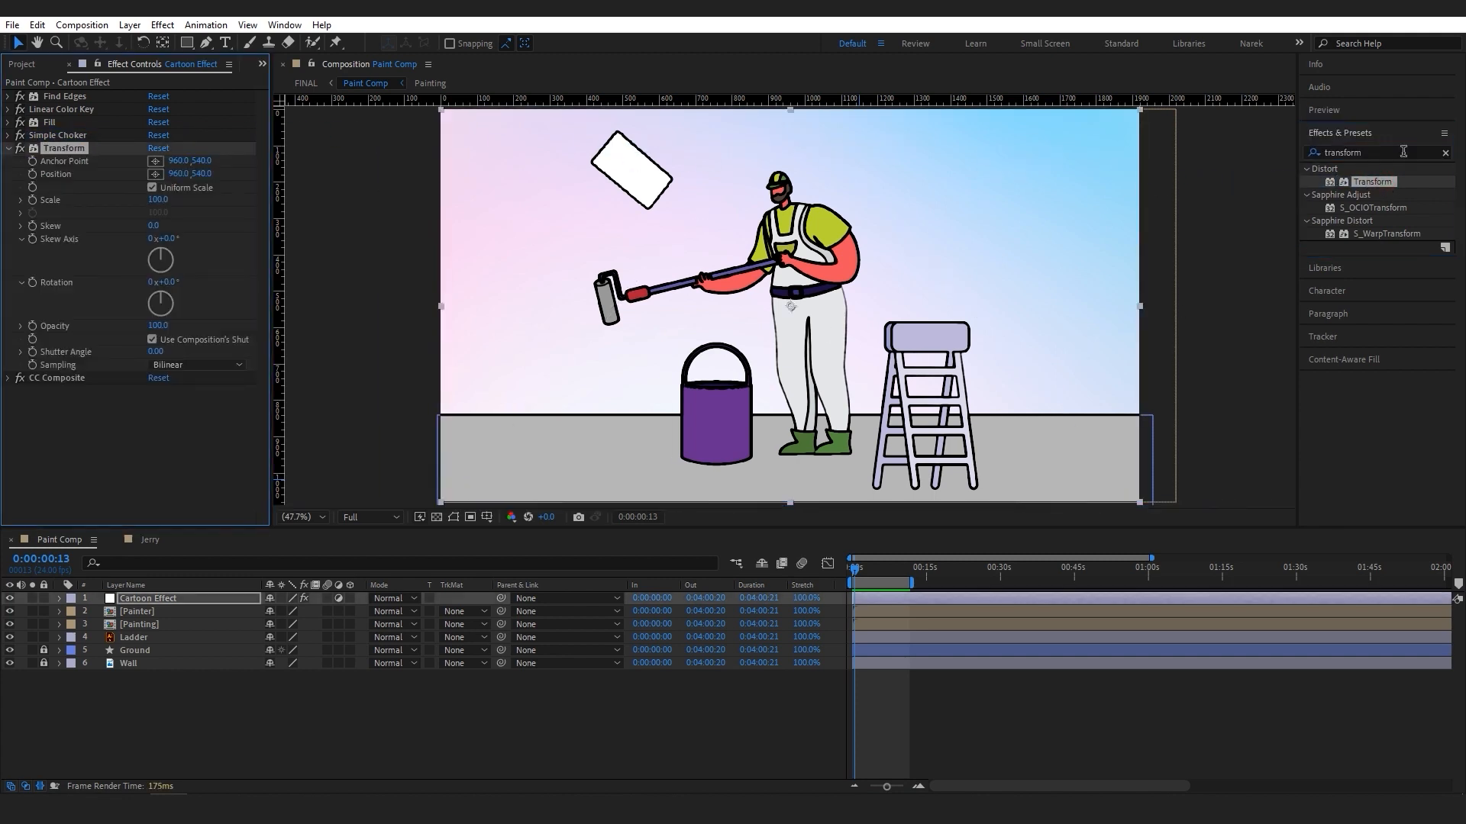
{"action": "left_click", "coordinate": [1445, 153]}
Step: Offset the outlines from the colors by setting the Transform effect's Position to 969.0, 540.0
{"action": "scroll", "coordinate": [795, 278], "scroll_direction": "up", "scroll_amount": 3}
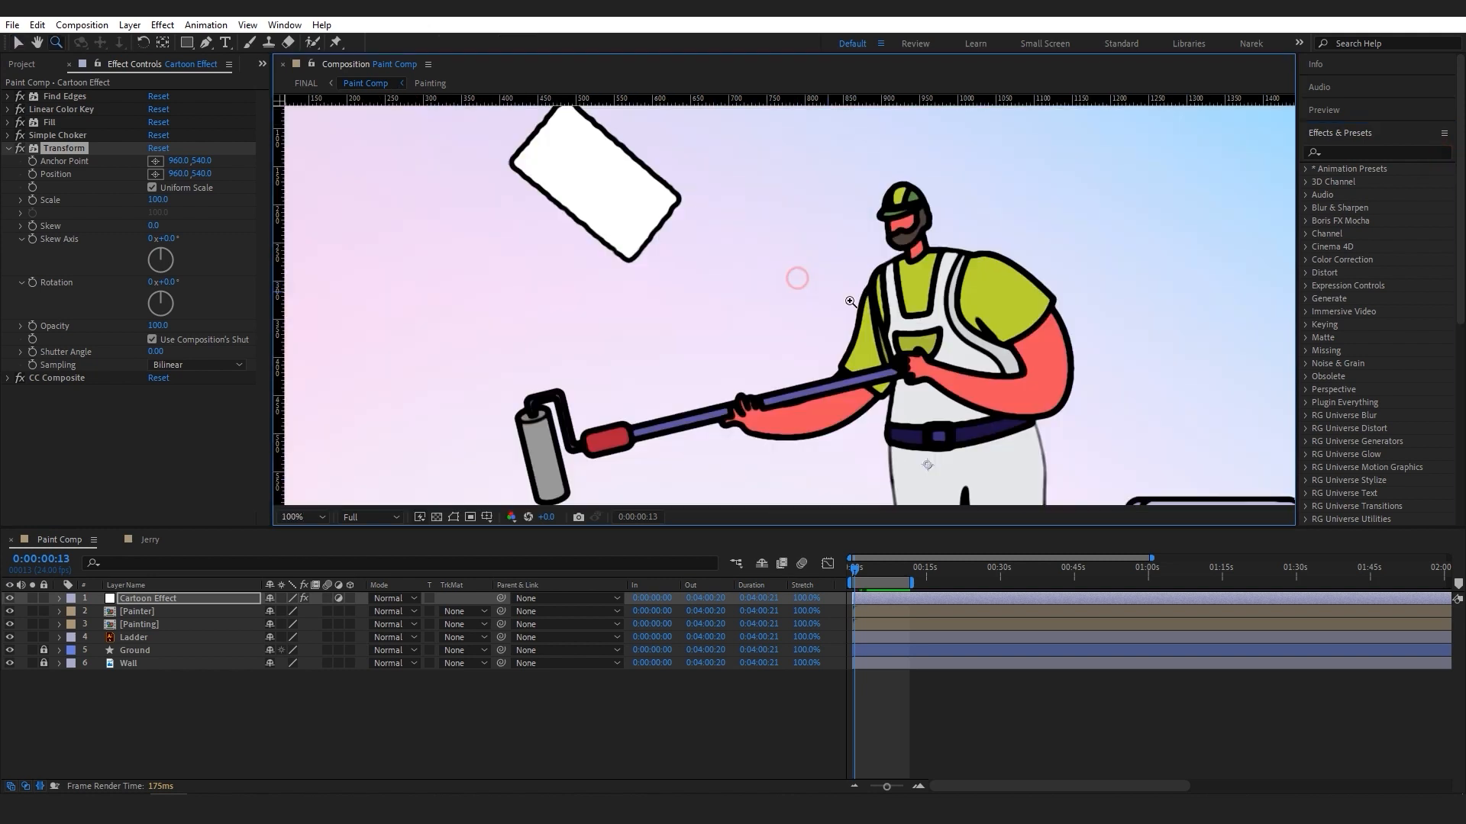
{"action": "key", "text": "z"}
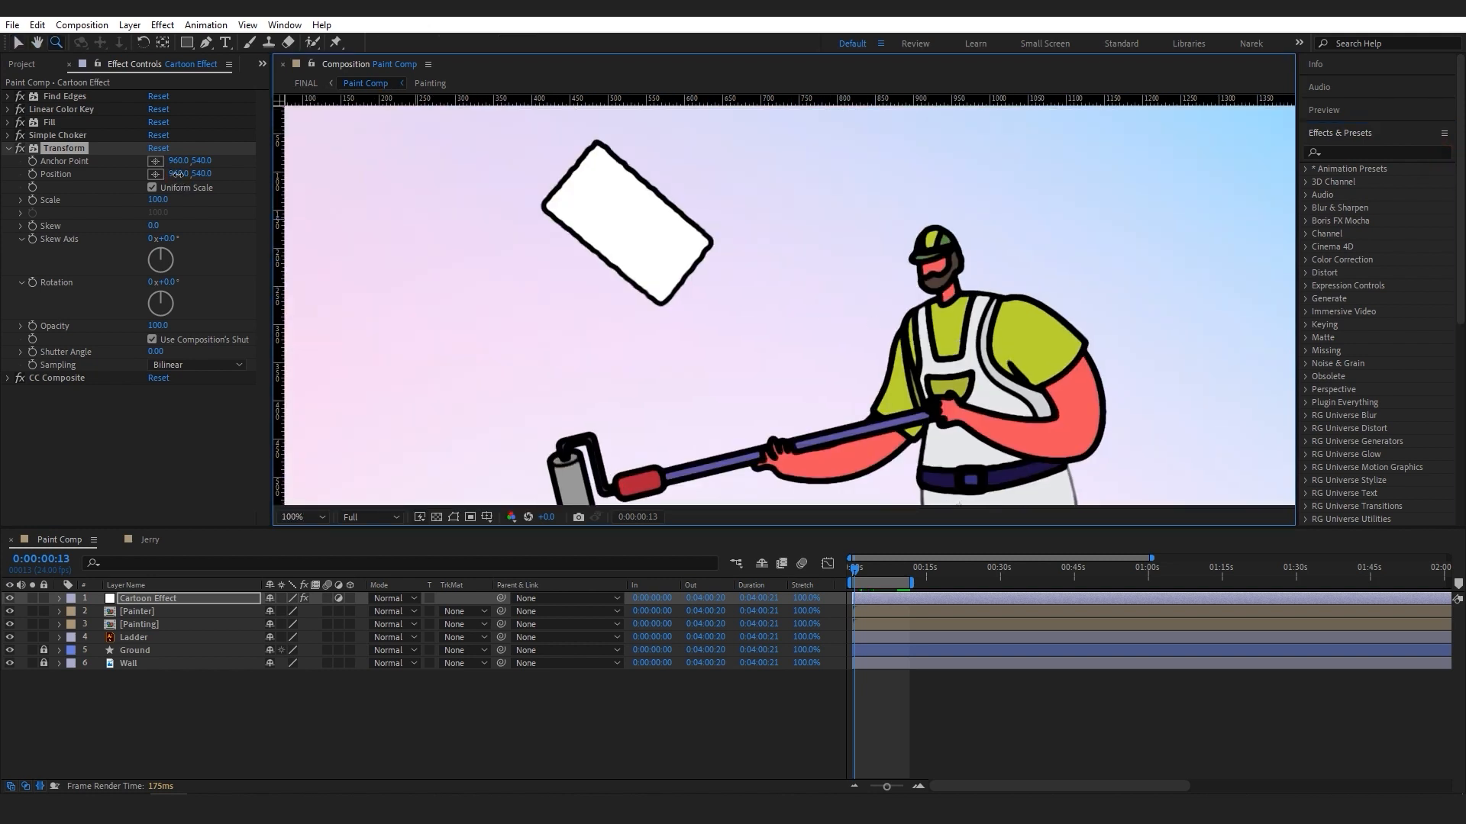
{"action": "left_click_drag", "start_coordinate": [177, 174], "coordinate": [184, 174]}
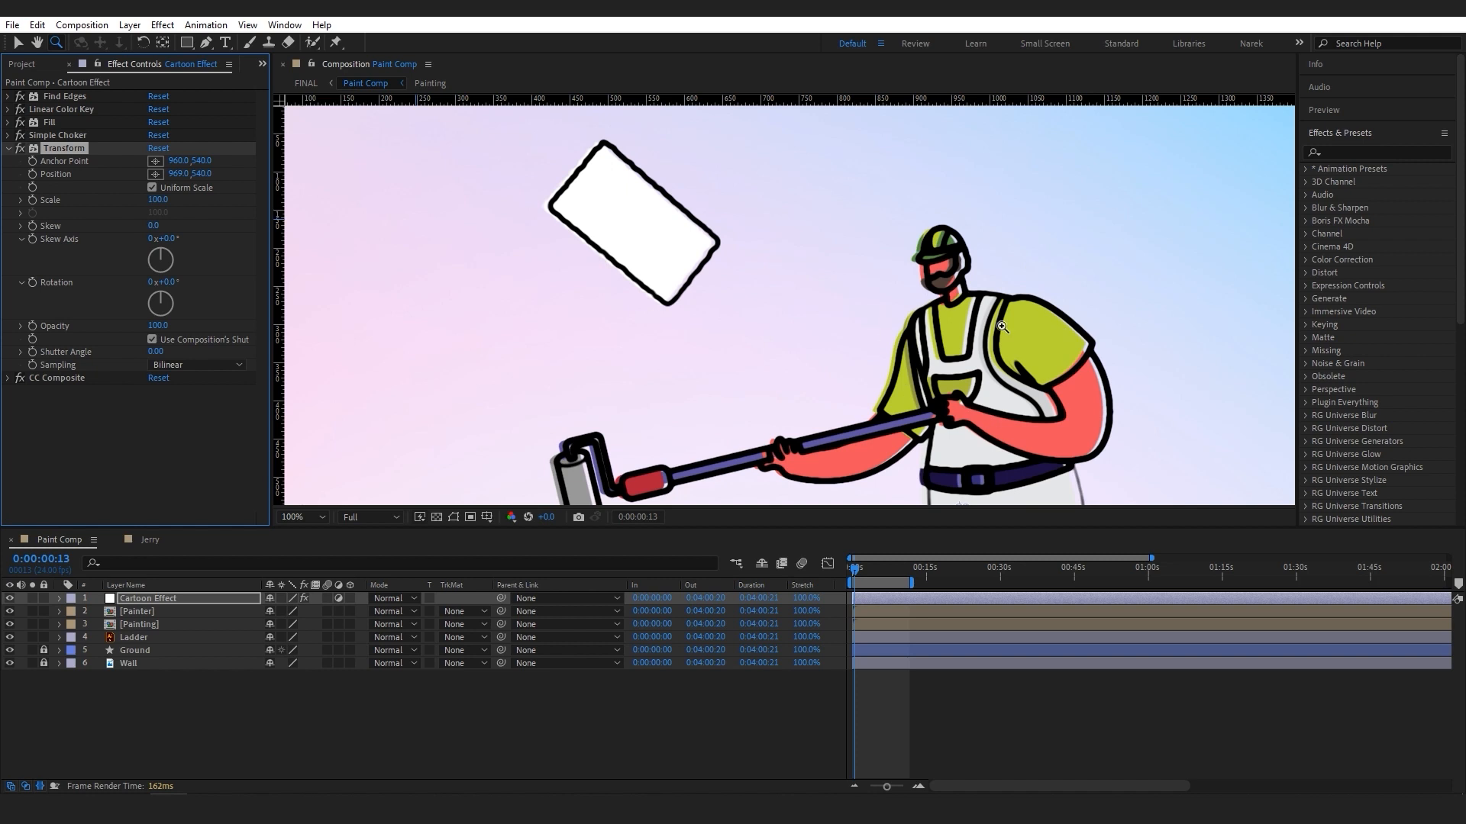
Step: Preview the animation with offset outlines from the start, stop it, and inspect the painter up close
{"action": "key", "text": "v"}
{"action": "key", "text": "shift+slash"}
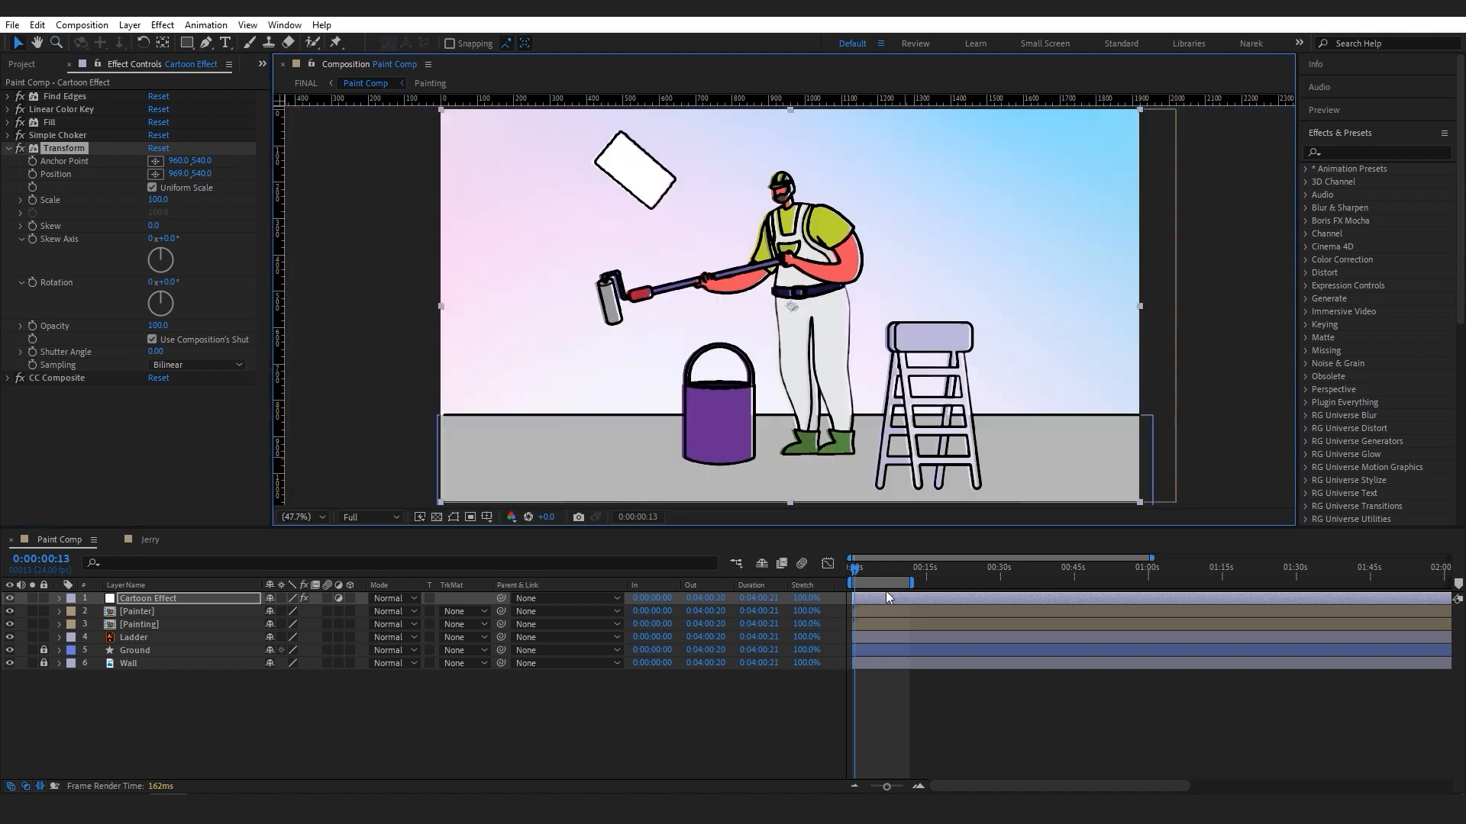
{"action": "left_click_drag", "start_coordinate": [854, 570], "coordinate": [846, 572]}
{"action": "key", "text": "space"}
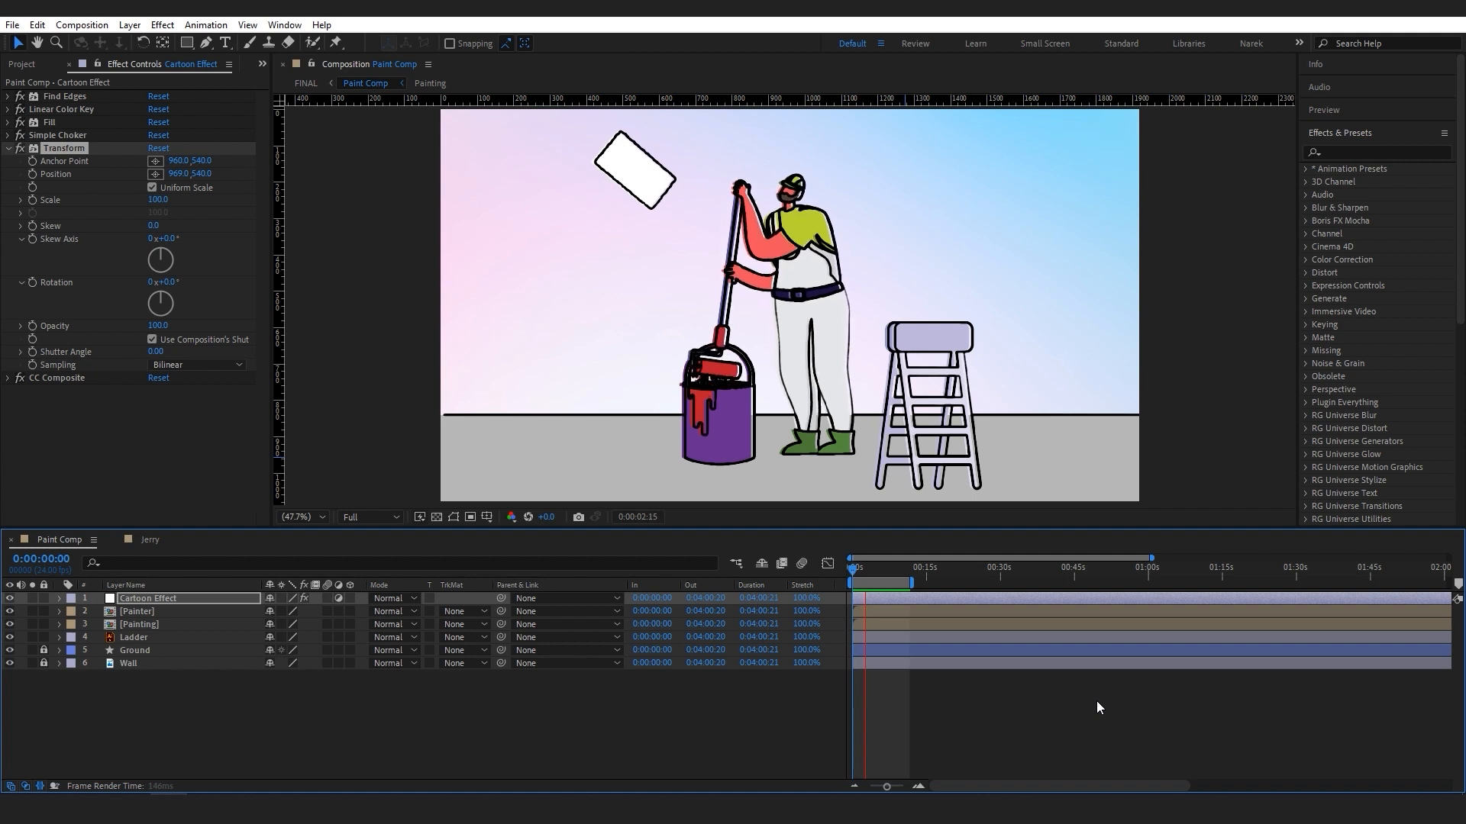
{"action": "key", "text": "space"}
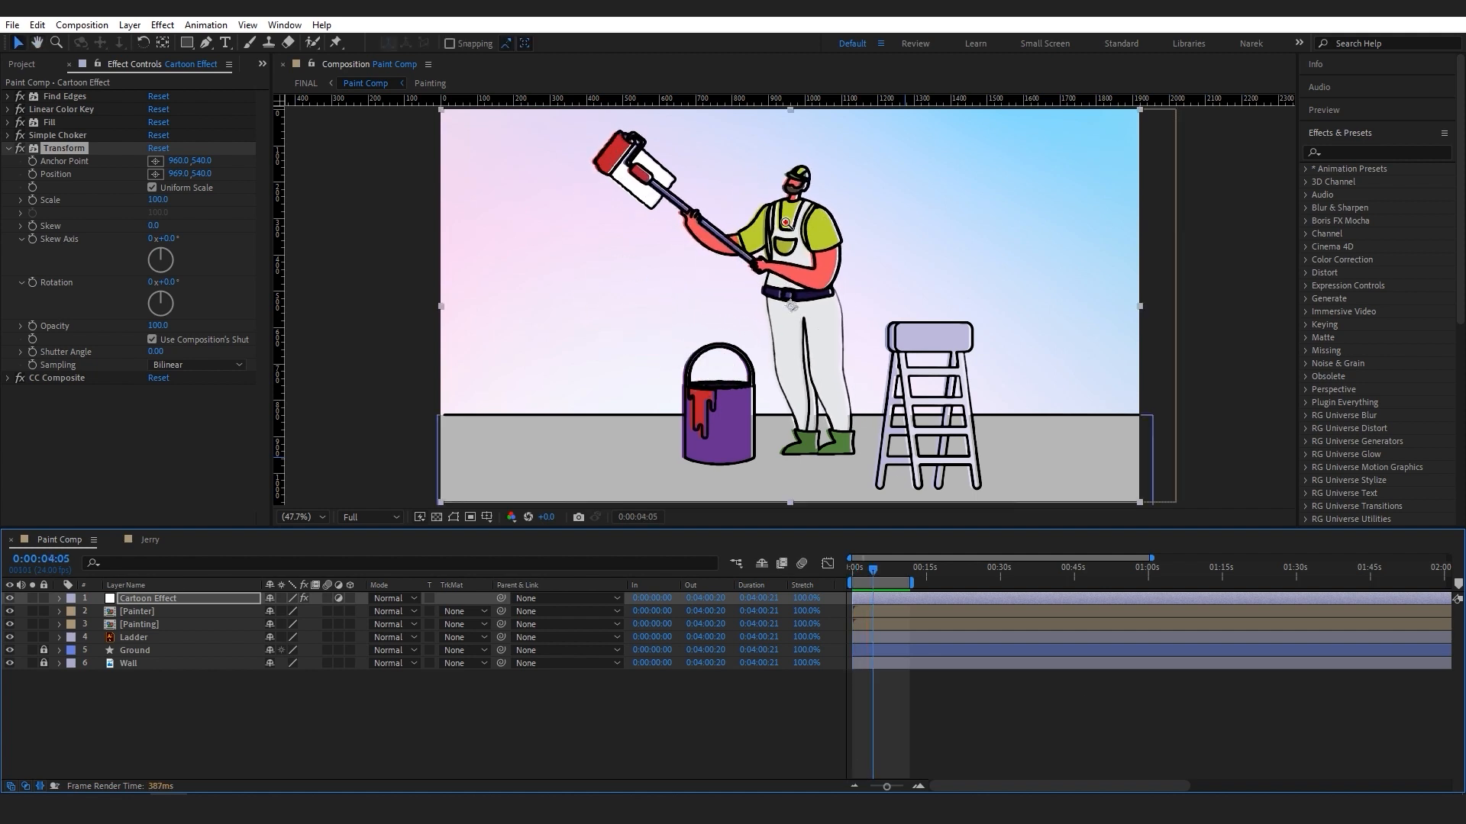
{"action": "key", "text": "z"}
{"action": "left_click", "coordinate": [787, 223]}
{"action": "left_click", "coordinate": [800, 300]}
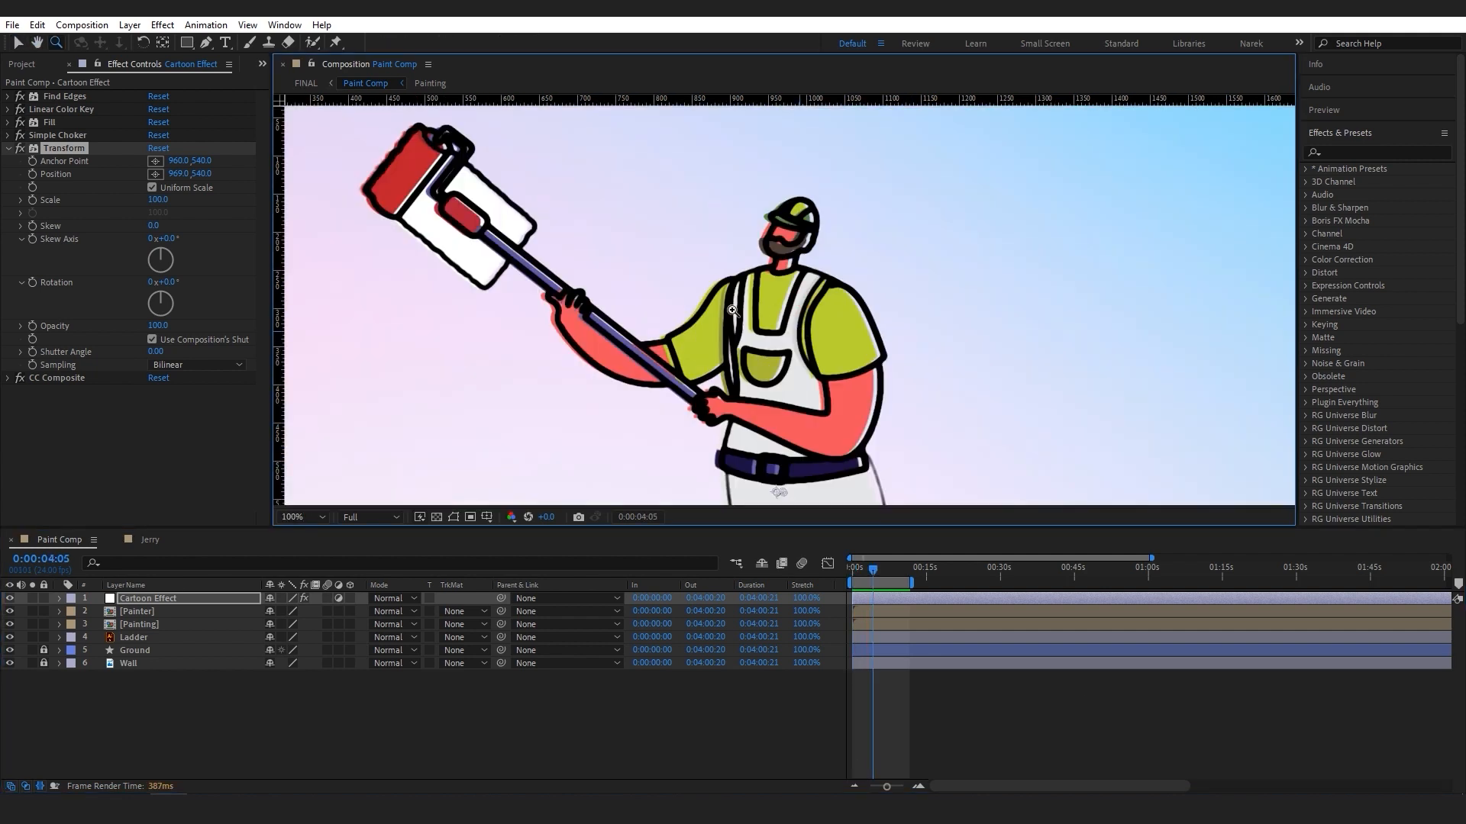
Step: Collapse Transform, search the effects for "roughen", and apply Roughen Edges between Transform and CC Composite
{"action": "left_click", "coordinate": [8, 149]}
{"action": "left_click", "coordinate": [1370, 153]}
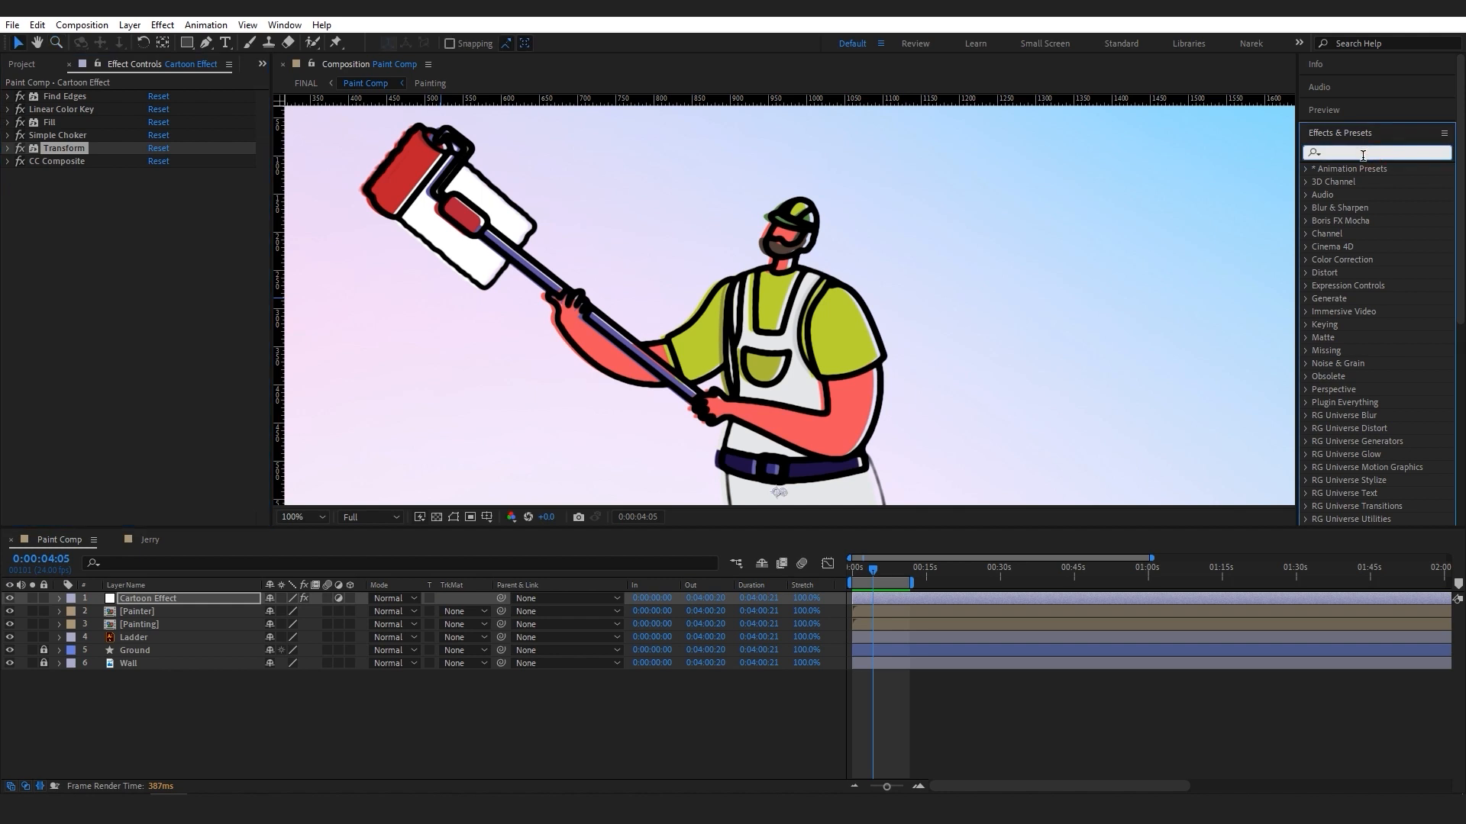
{"action": "type", "text": "roghenroughen"}
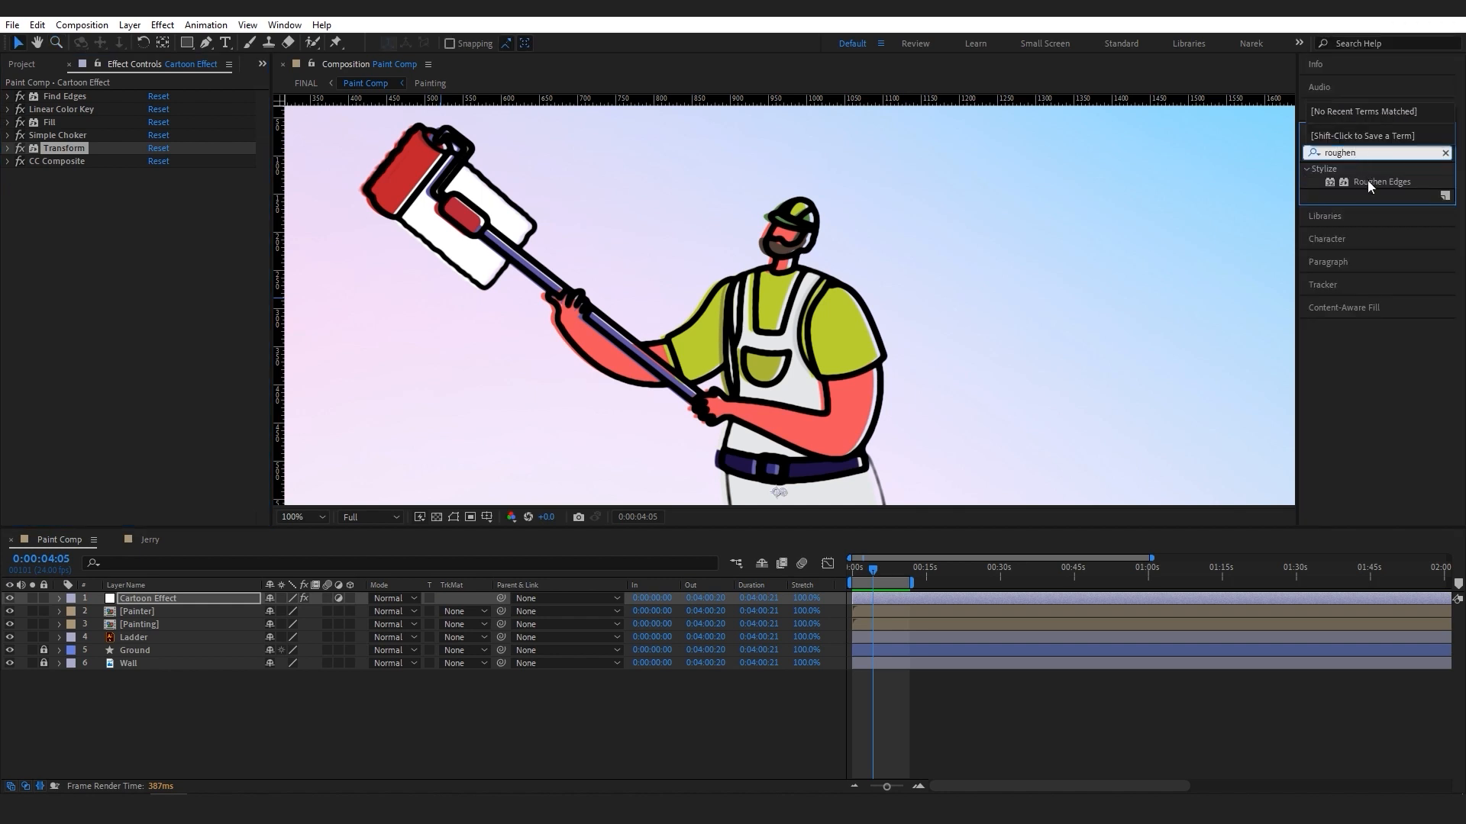
{"action": "left_click_drag", "start_coordinate": [1370, 184], "coordinate": [81, 152]}
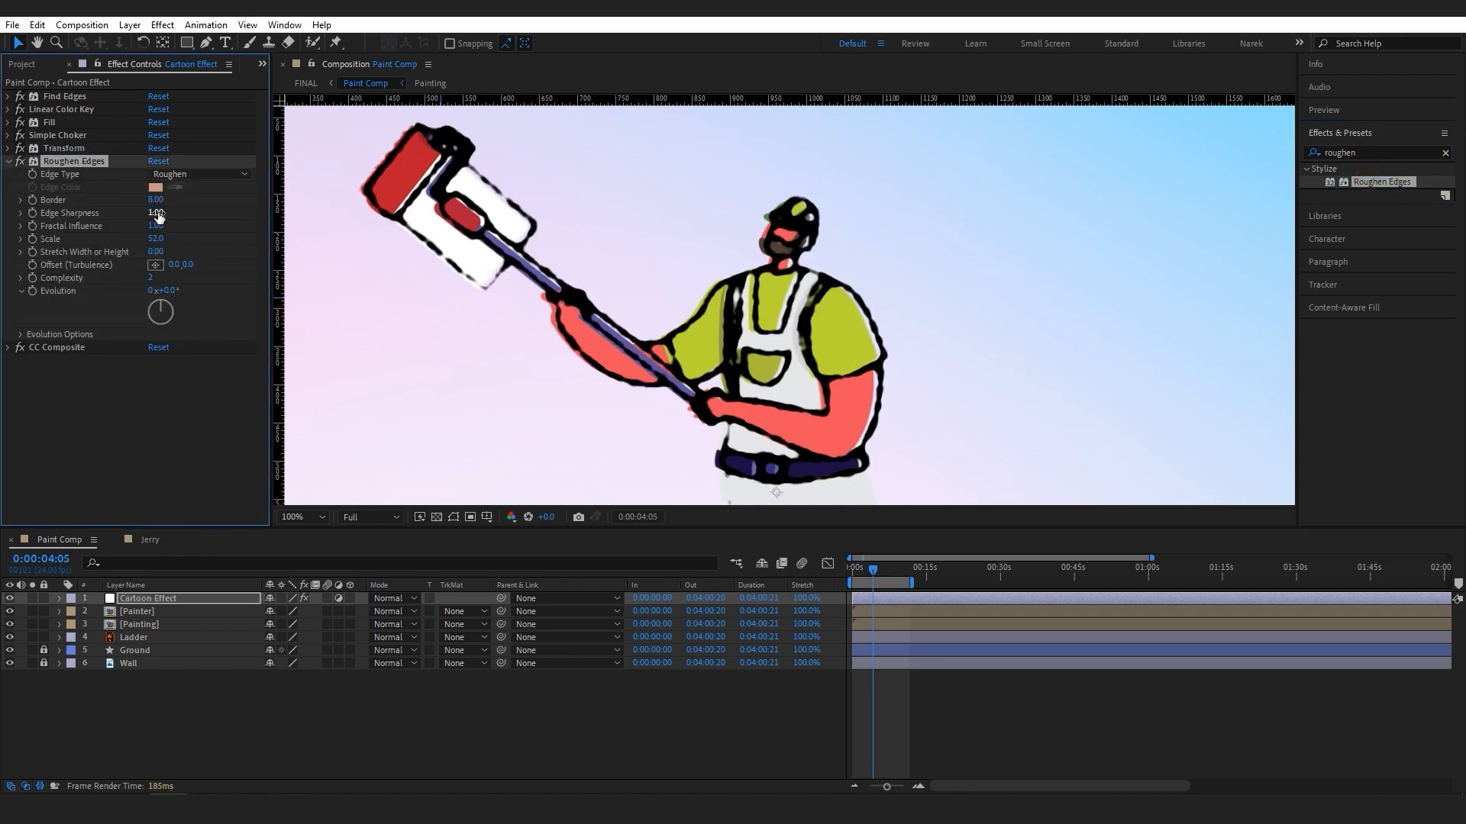
Step: Configure Roughen Edges with Border 2.90 and Edge Sharpness 1.29, trying the Cut and Spiky edge types before choosing Rusty
{"action": "left_click_drag", "start_coordinate": [158, 214], "coordinate": [9, 240]}
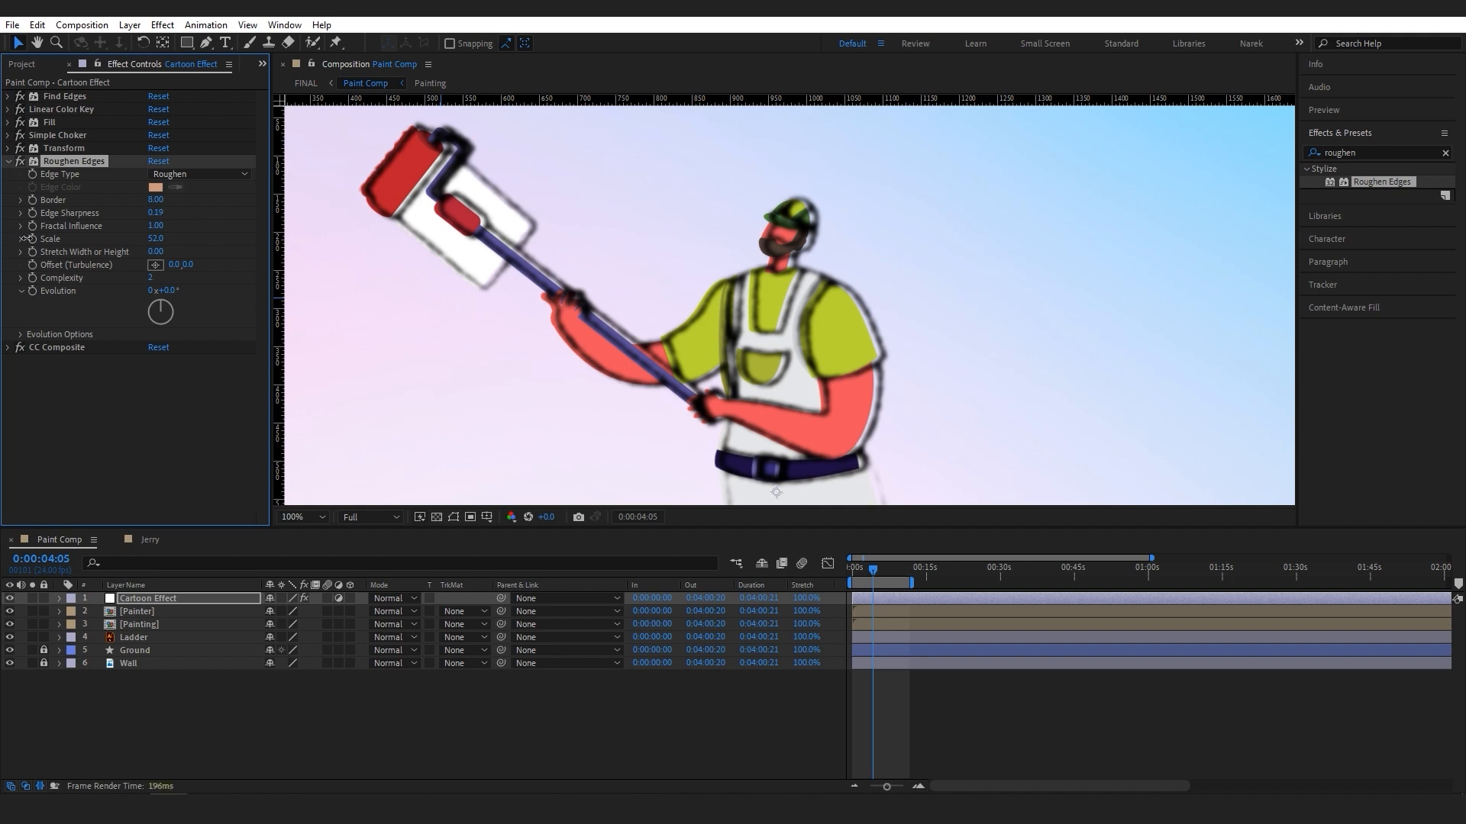
{"action": "left_click", "coordinate": [209, 174]}
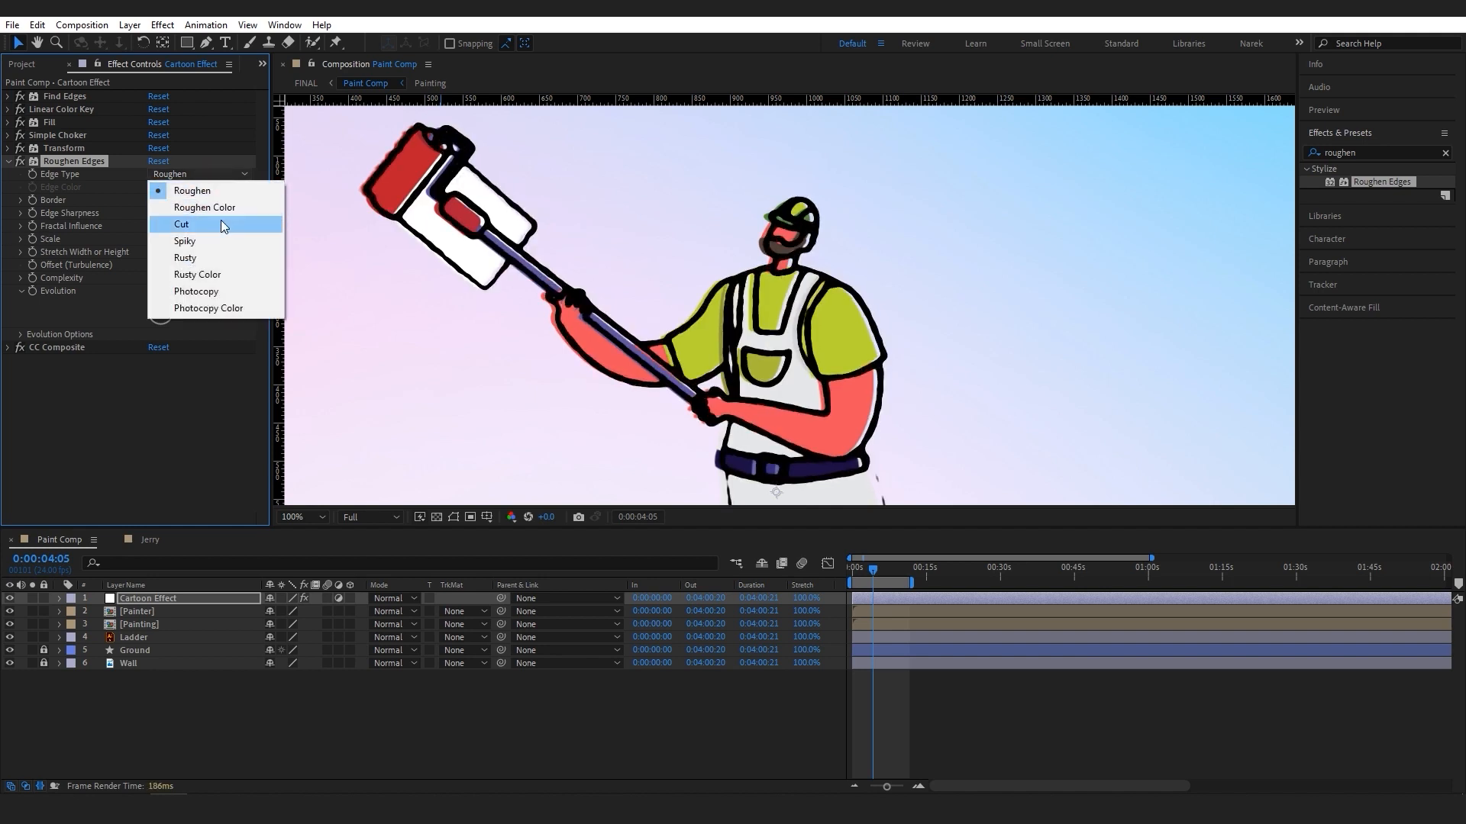
{"action": "left_click", "coordinate": [221, 221]}
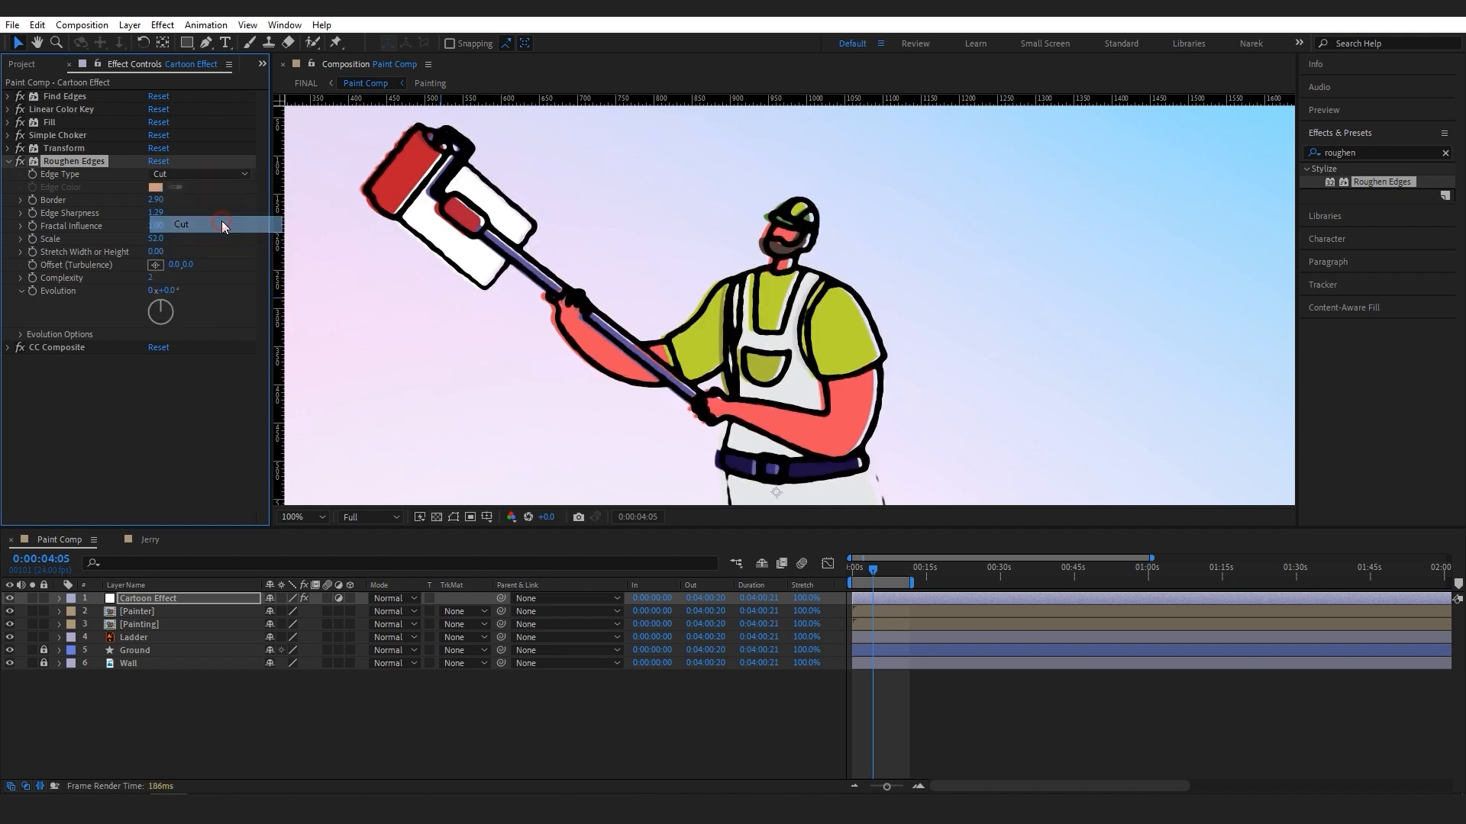
{"action": "left_click", "coordinate": [227, 176]}
{"action": "left_click", "coordinate": [218, 240]}
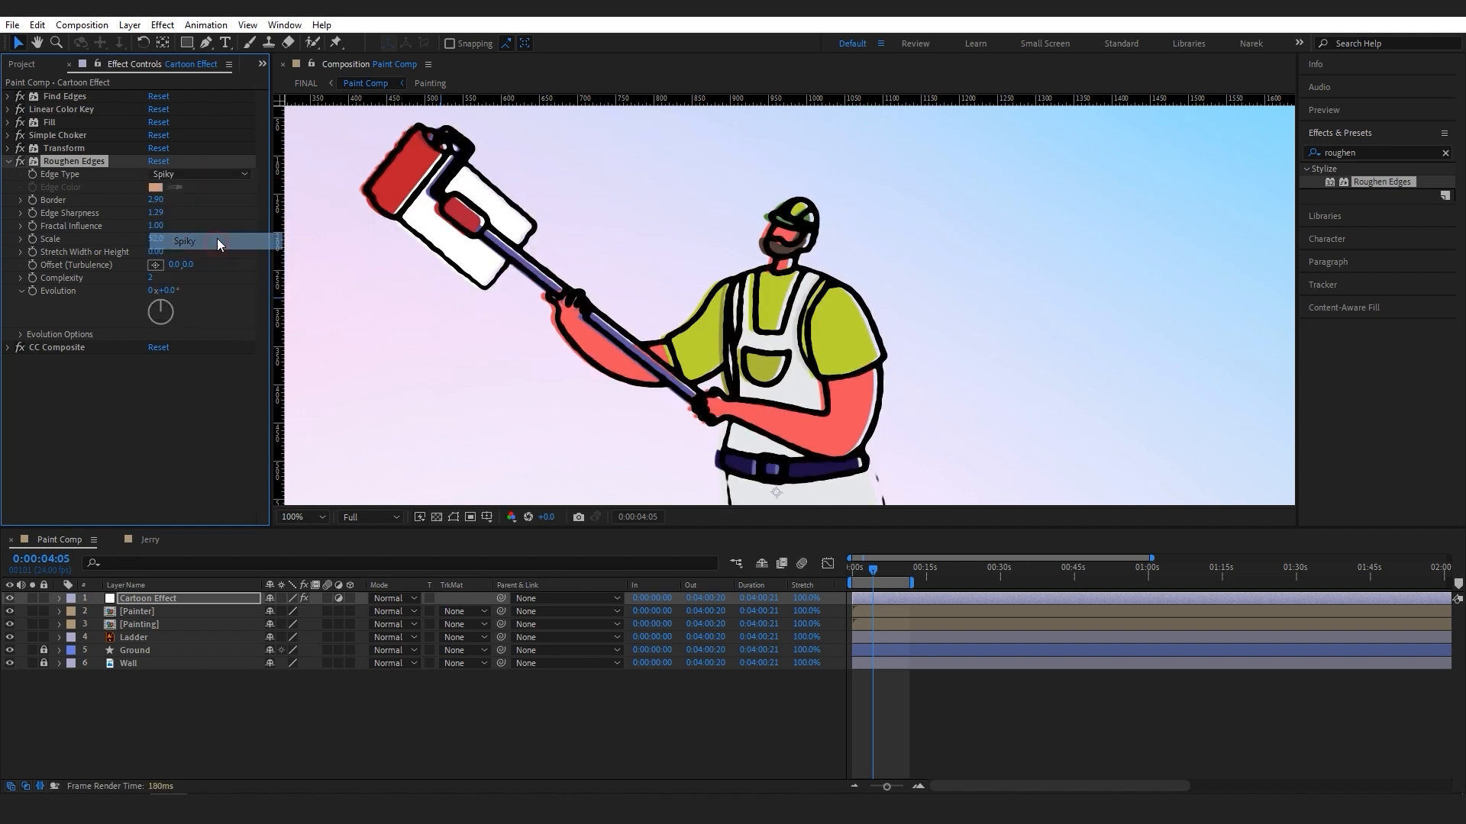
{"action": "left_click", "coordinate": [228, 175]}
{"action": "left_click", "coordinate": [222, 257]}
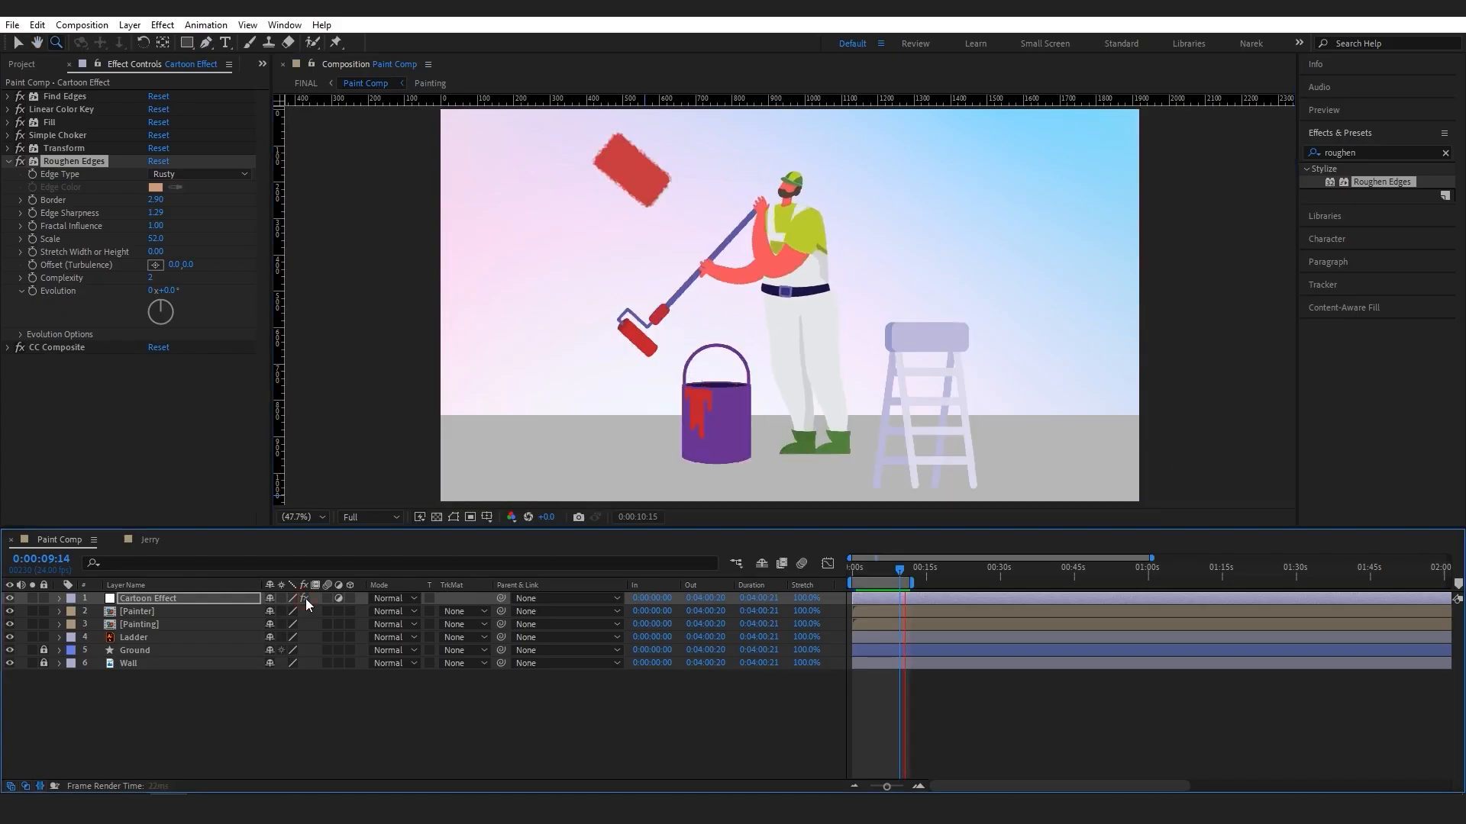
Step: Compare the painter scene with and without the Cartoon Effect layer's effects at different times, leaving the effects enabled
{"action": "left_click", "coordinate": [306, 598]}
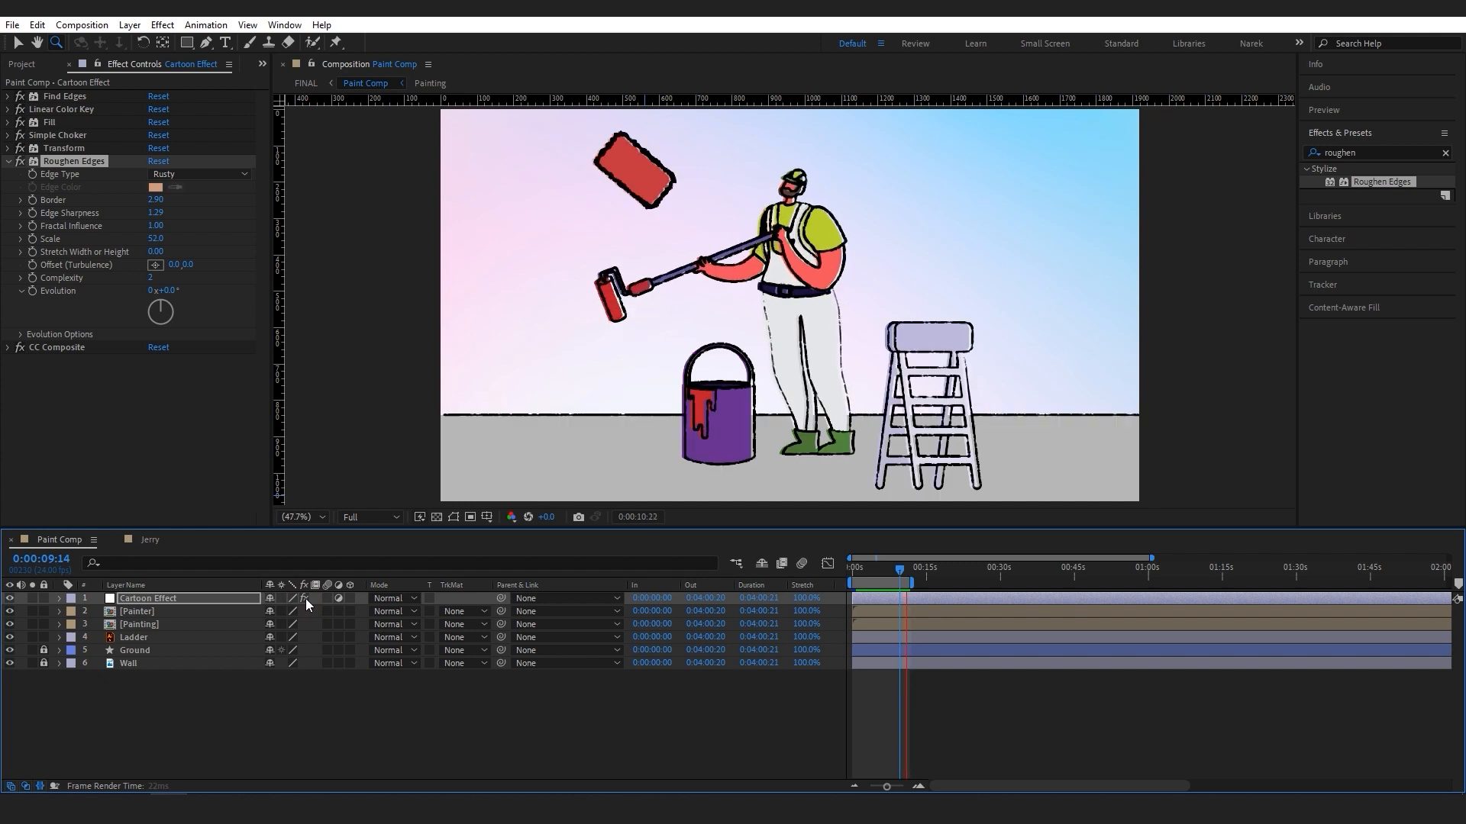
{"action": "left_click_drag", "start_coordinate": [899, 569], "coordinate": [877, 571]}
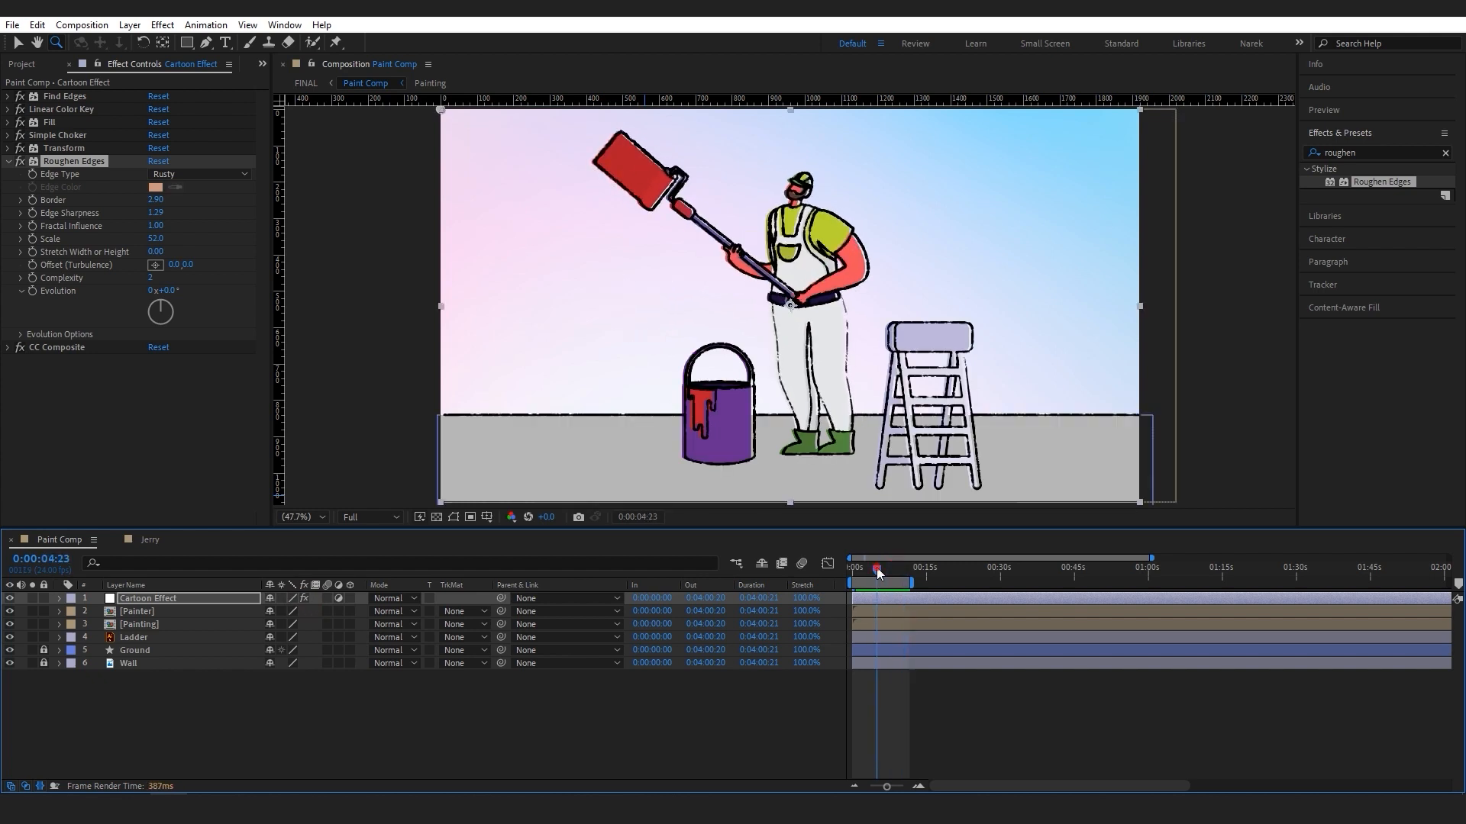
{"action": "left_click", "coordinate": [305, 599]}
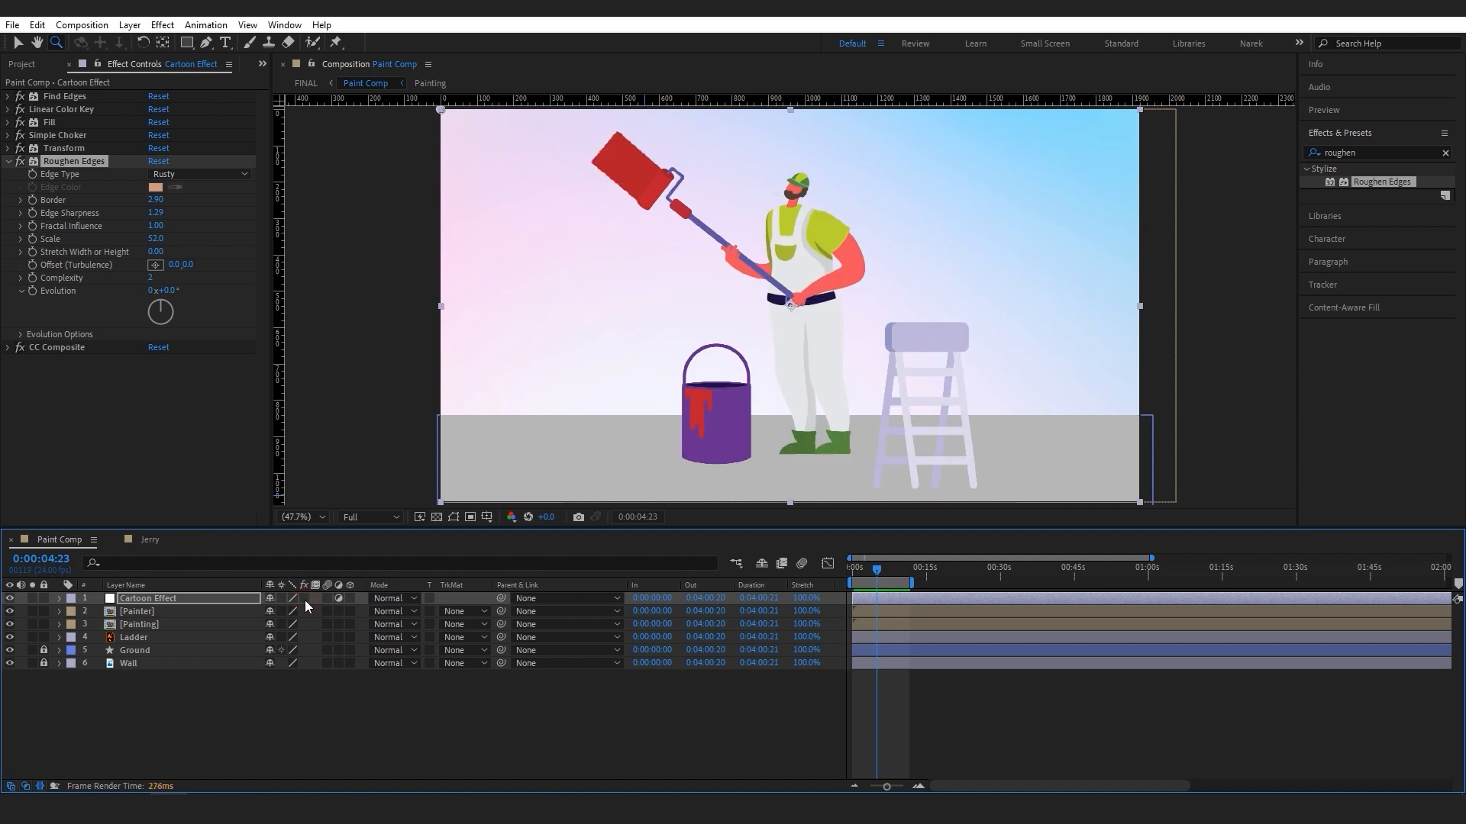
{"action": "left_click", "coordinate": [305, 598]}
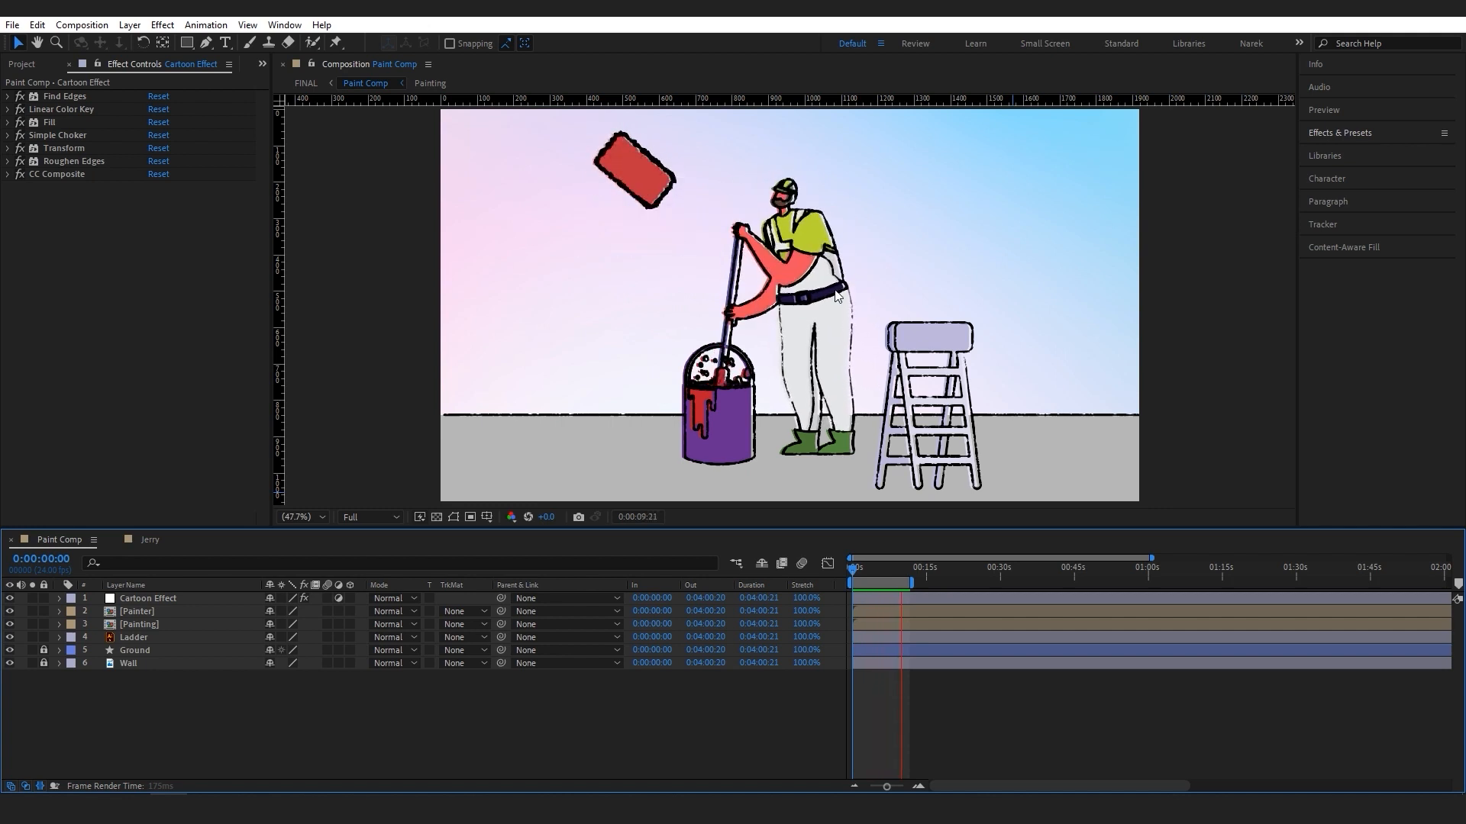
Step: Save the Cartoon Effect layer's full effect stack, from Find Edges to CC Composite, as an animation preset named Cartoony.ffx
{"action": "left_click", "coordinate": [69, 97]}
{"action": "left_click", "coordinate": [64, 174], "text": "shift"}
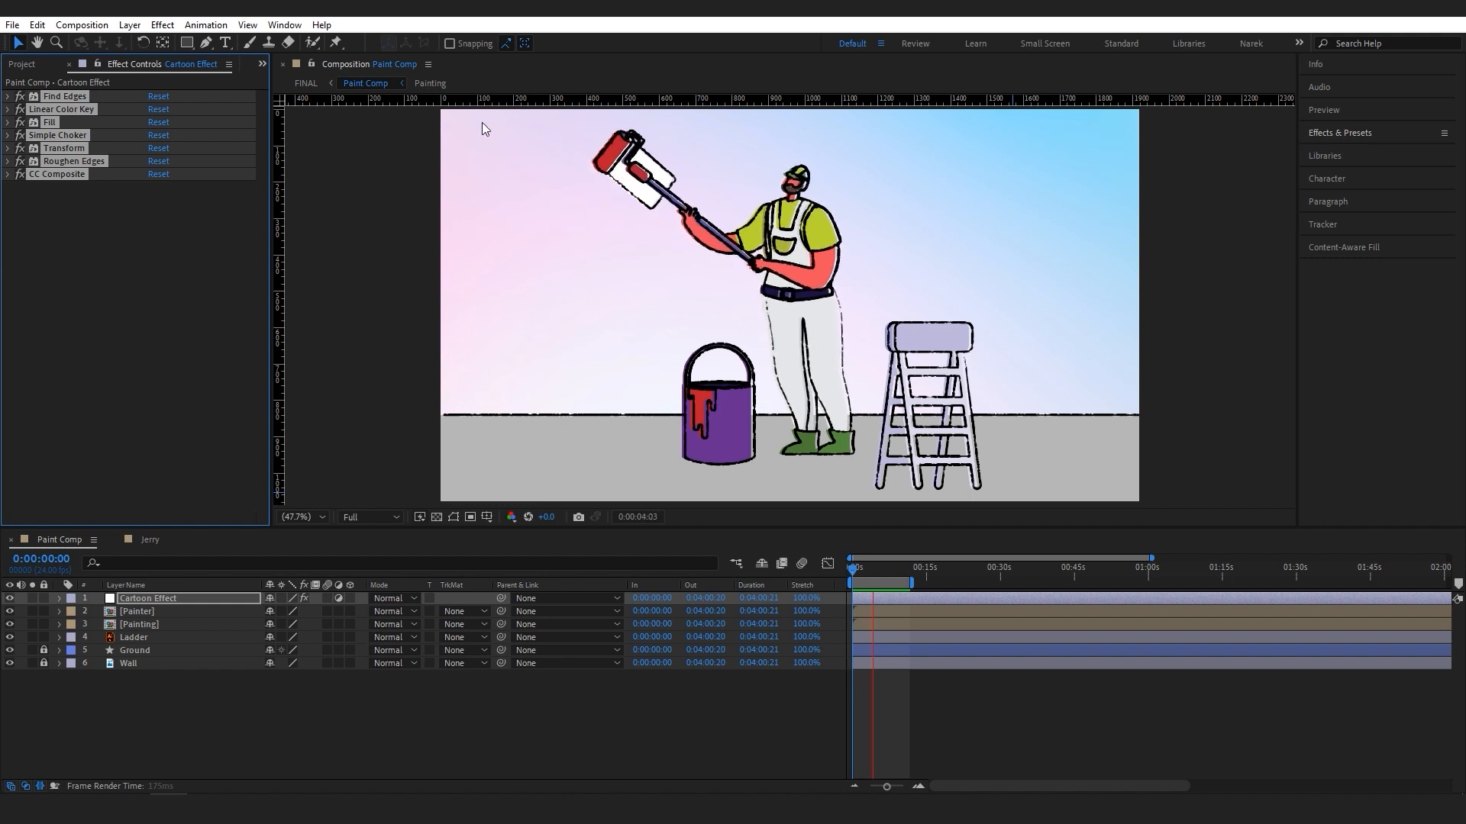
{"action": "left_click", "coordinate": [81, 206]}
{"action": "left_click", "coordinate": [58, 97]}
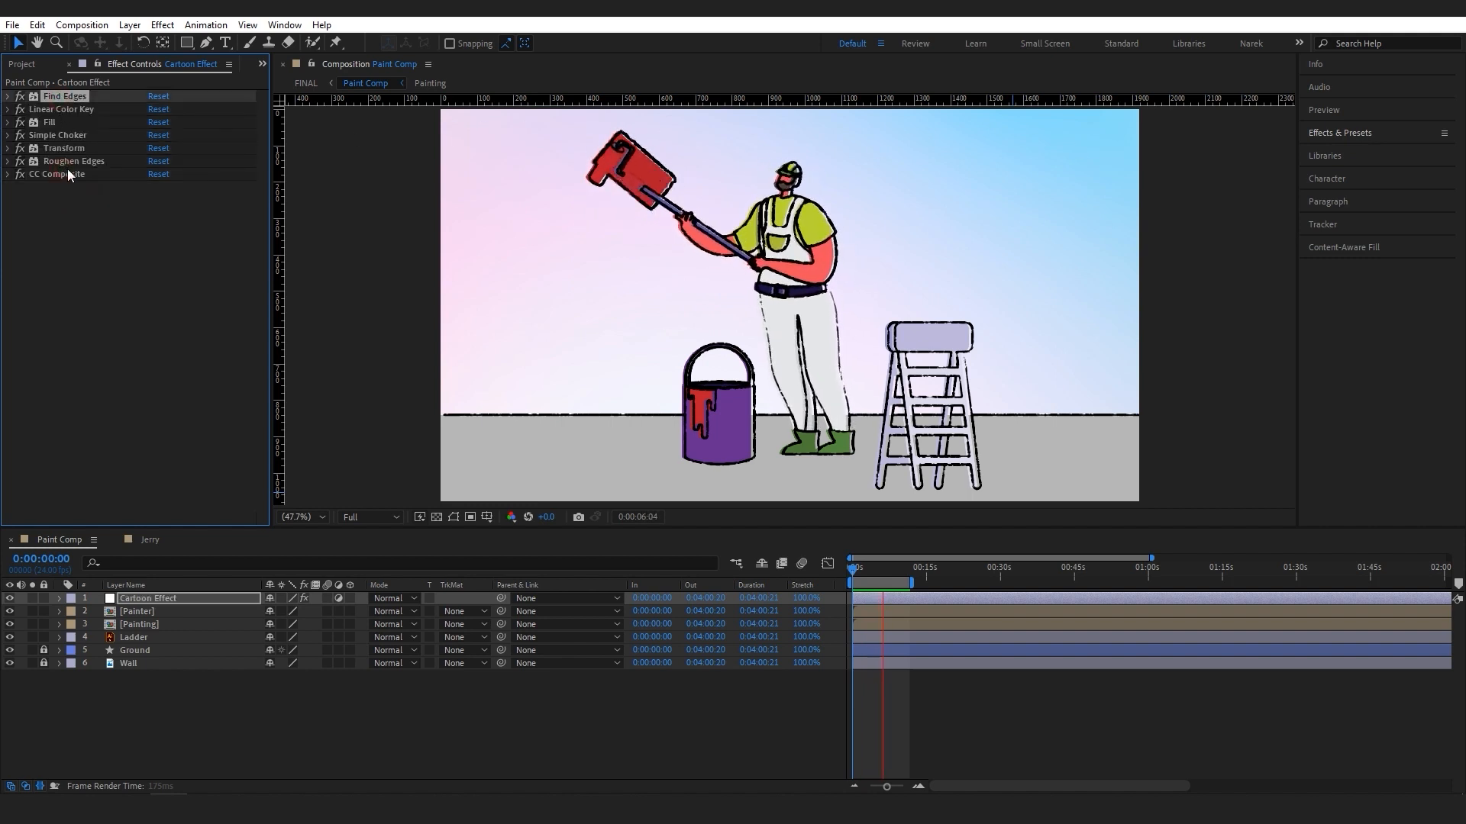
{"action": "left_click", "coordinate": [69, 174], "text": "shift"}
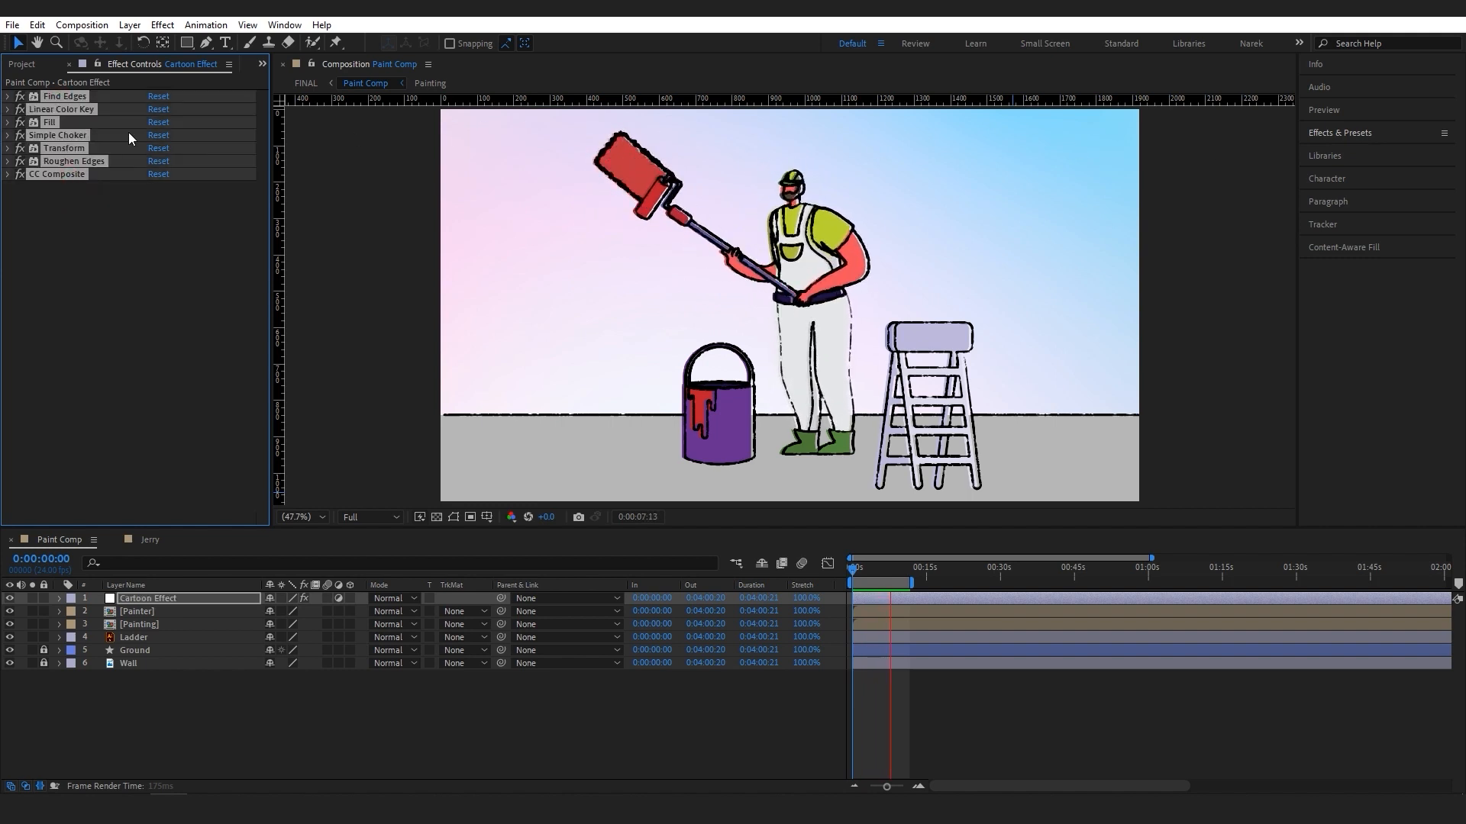
{"action": "left_click", "coordinate": [204, 27]}
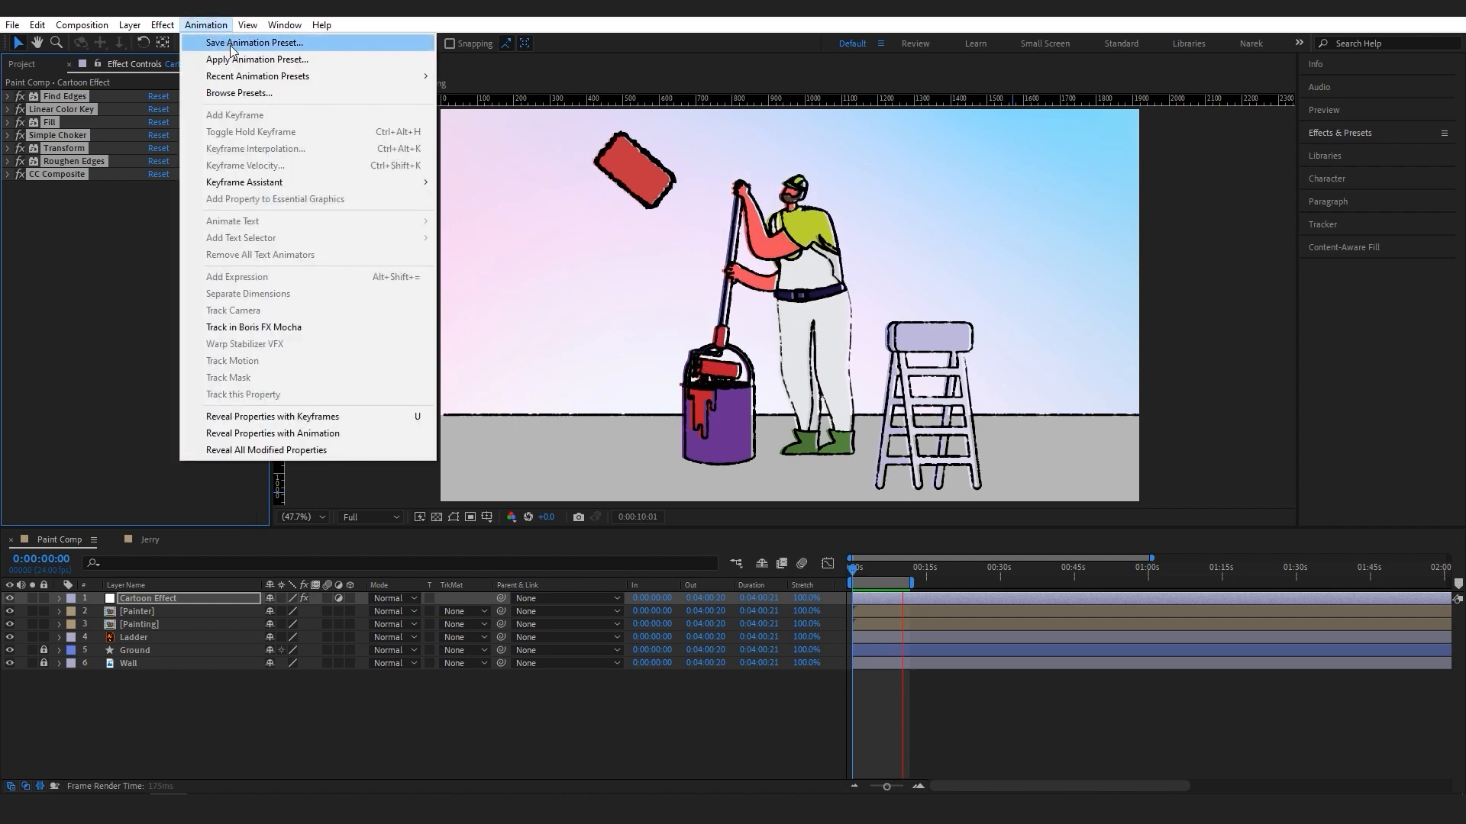
{"action": "left_click", "coordinate": [364, 43]}
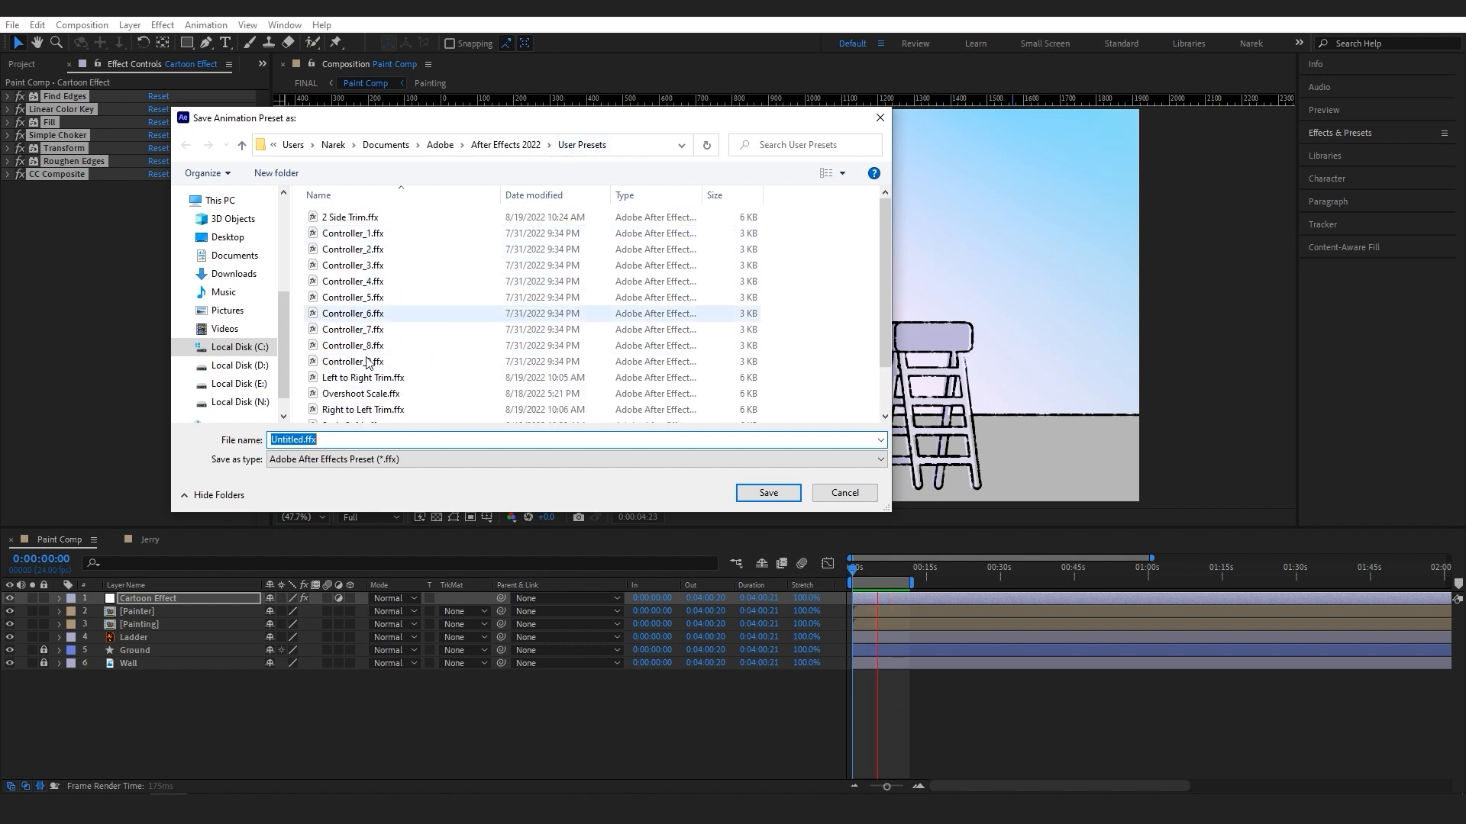
{"action": "left_click", "coordinate": [303, 441]}
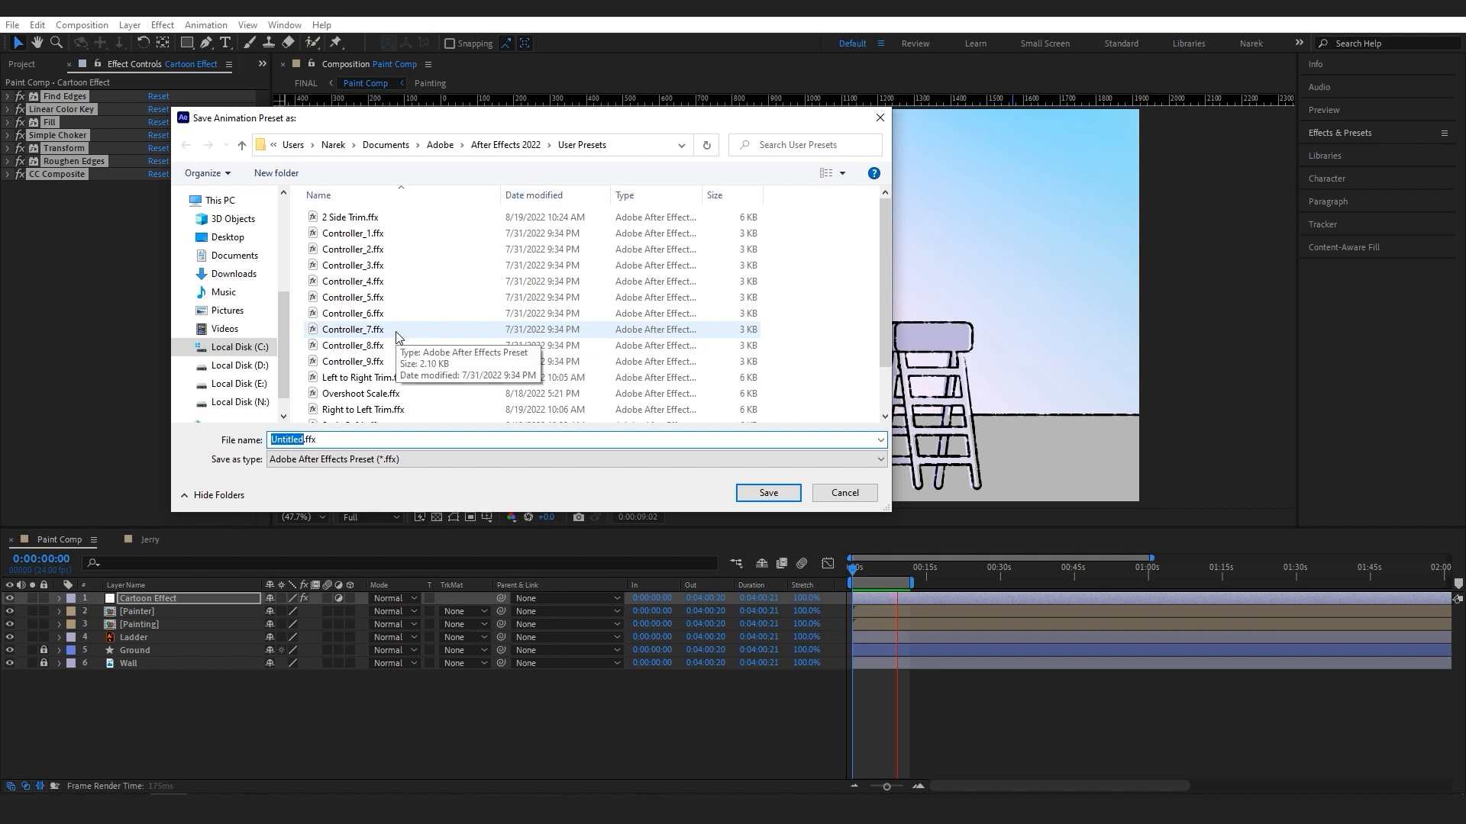
{"action": "type", "text": "Cartoony"}
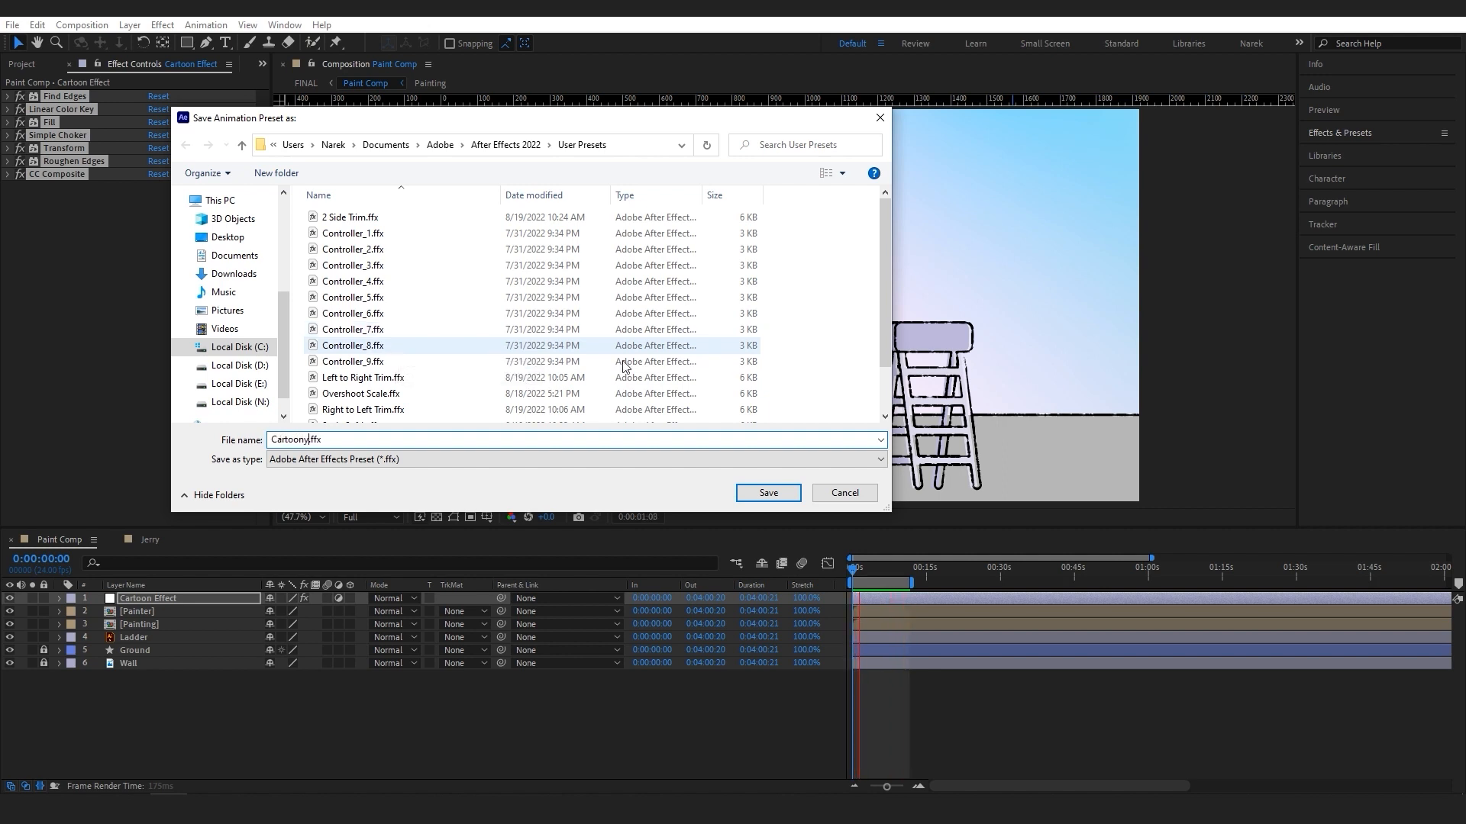
{"action": "left_click", "coordinate": [770, 495]}
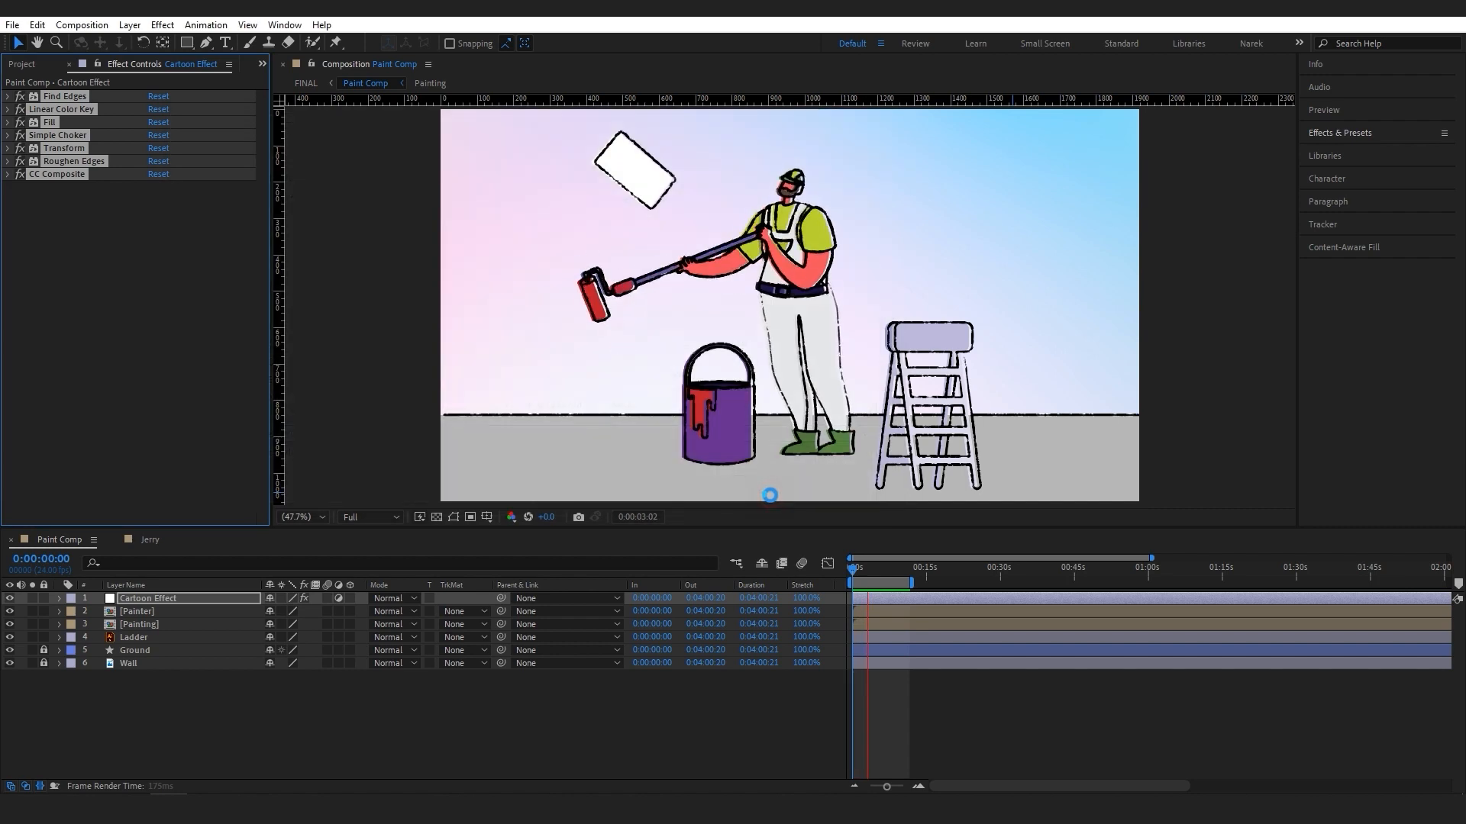
Step: Delete all effects from the Cartoon Effect layer, from Find Edges to CC Composite
{"action": "left_click", "coordinate": [59, 181]}
{"action": "left_click", "coordinate": [75, 96]}
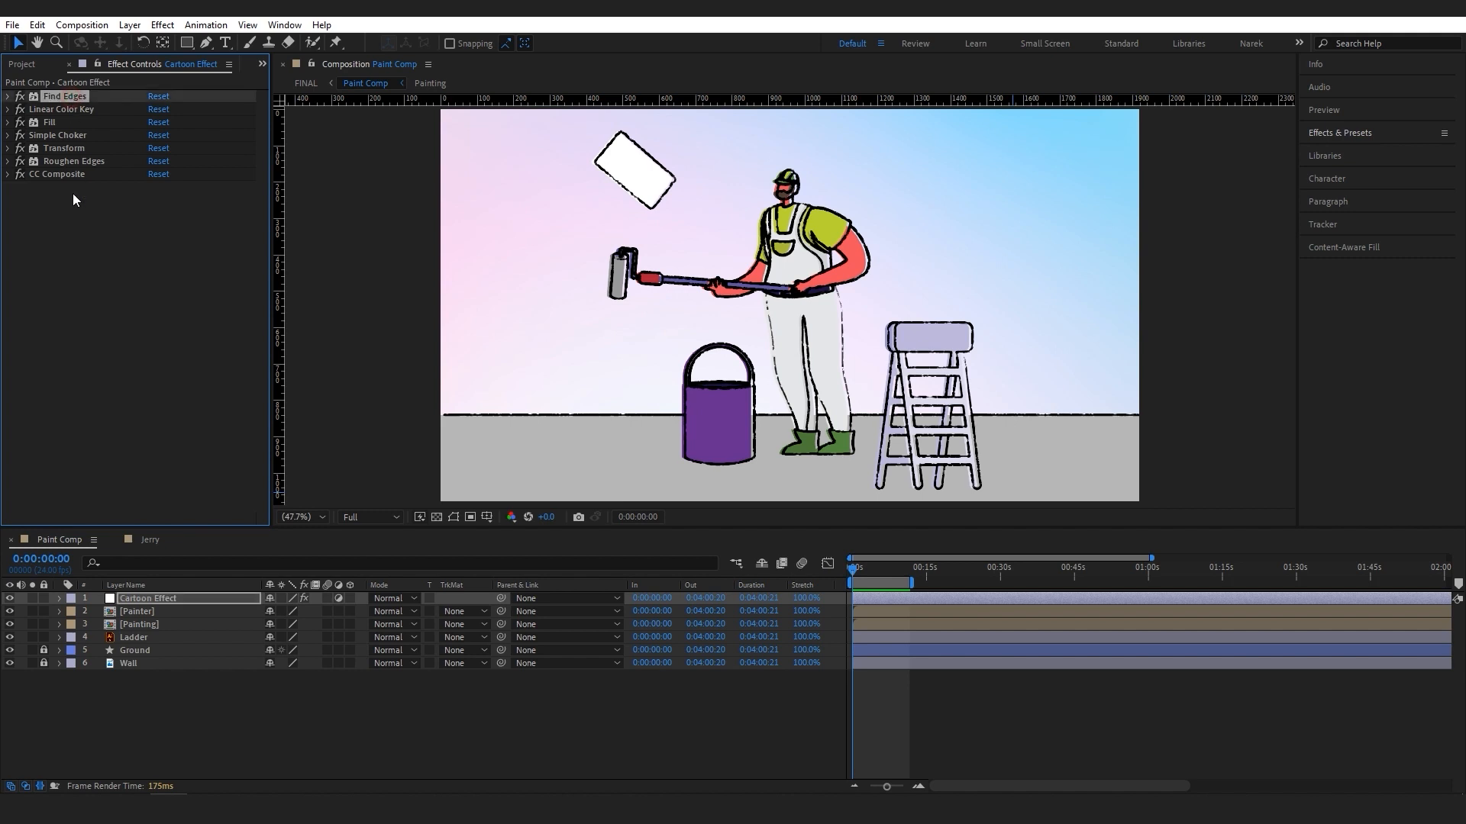
{"action": "left_click", "coordinate": [70, 174], "text": "shift"}
{"action": "key", "text": "Delete"}
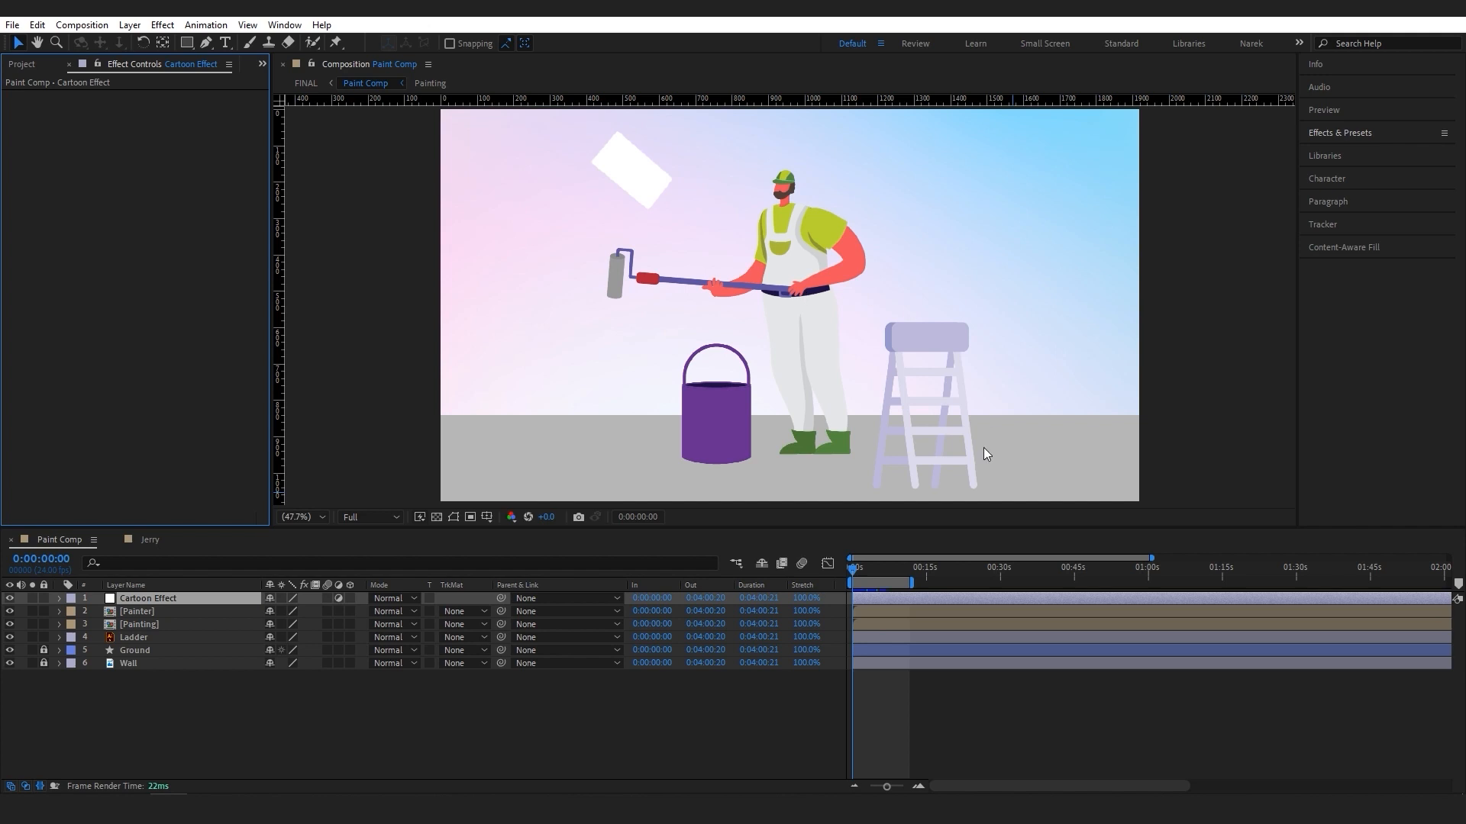
Step: Search the effects and presets for "cartoony" and apply the Cartoony preset to the Cartoon Effect layer
{"action": "left_click", "coordinate": [1364, 133]}
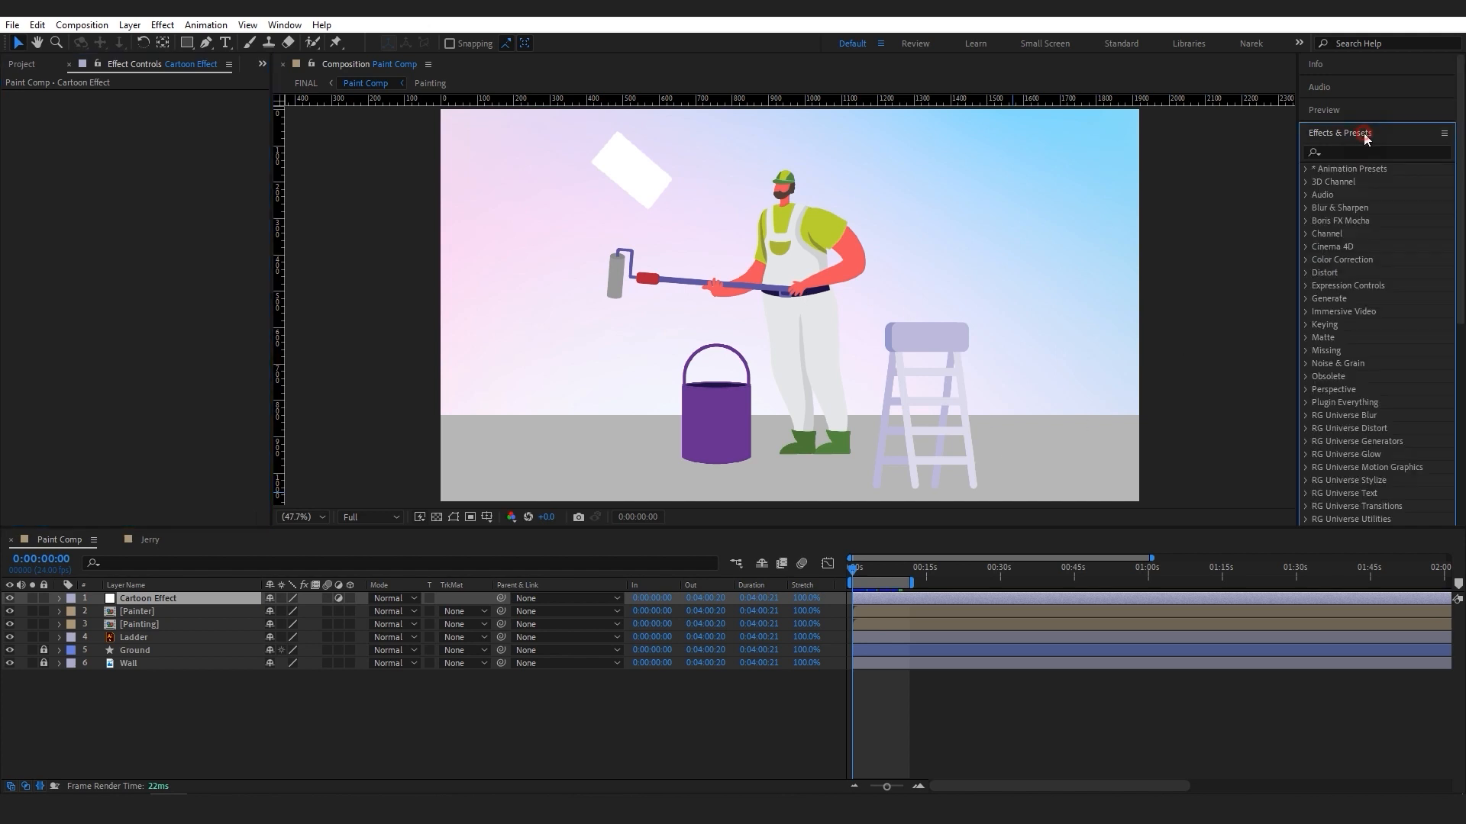
{"action": "left_click", "coordinate": [1361, 151]}
{"action": "type", "text": "cartoony"}
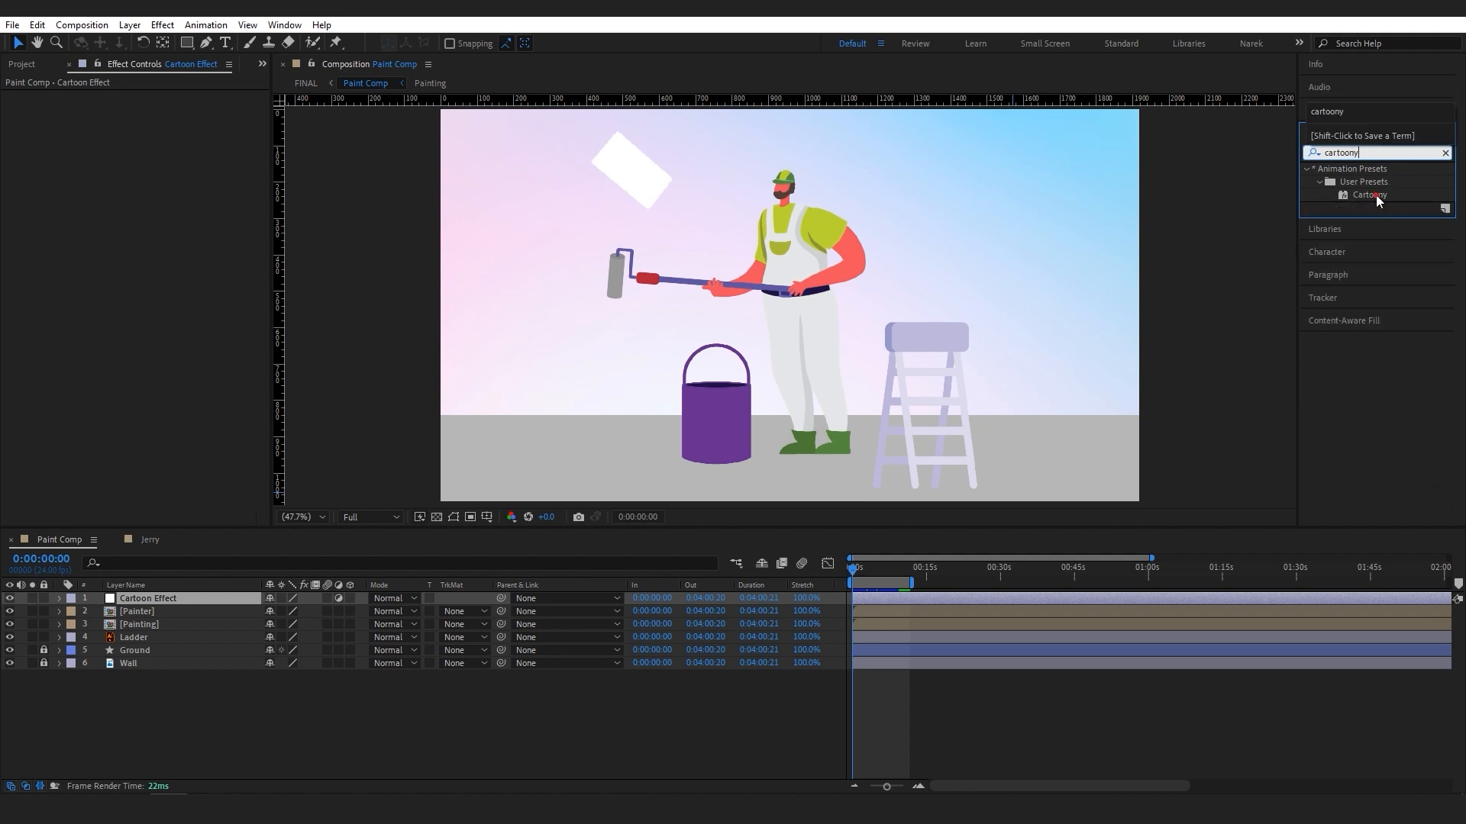
{"action": "left_click_drag", "start_coordinate": [1376, 195], "coordinate": [830, 288]}
{"action": "left_click_drag", "start_coordinate": [729, 324], "coordinate": [165, 603]}
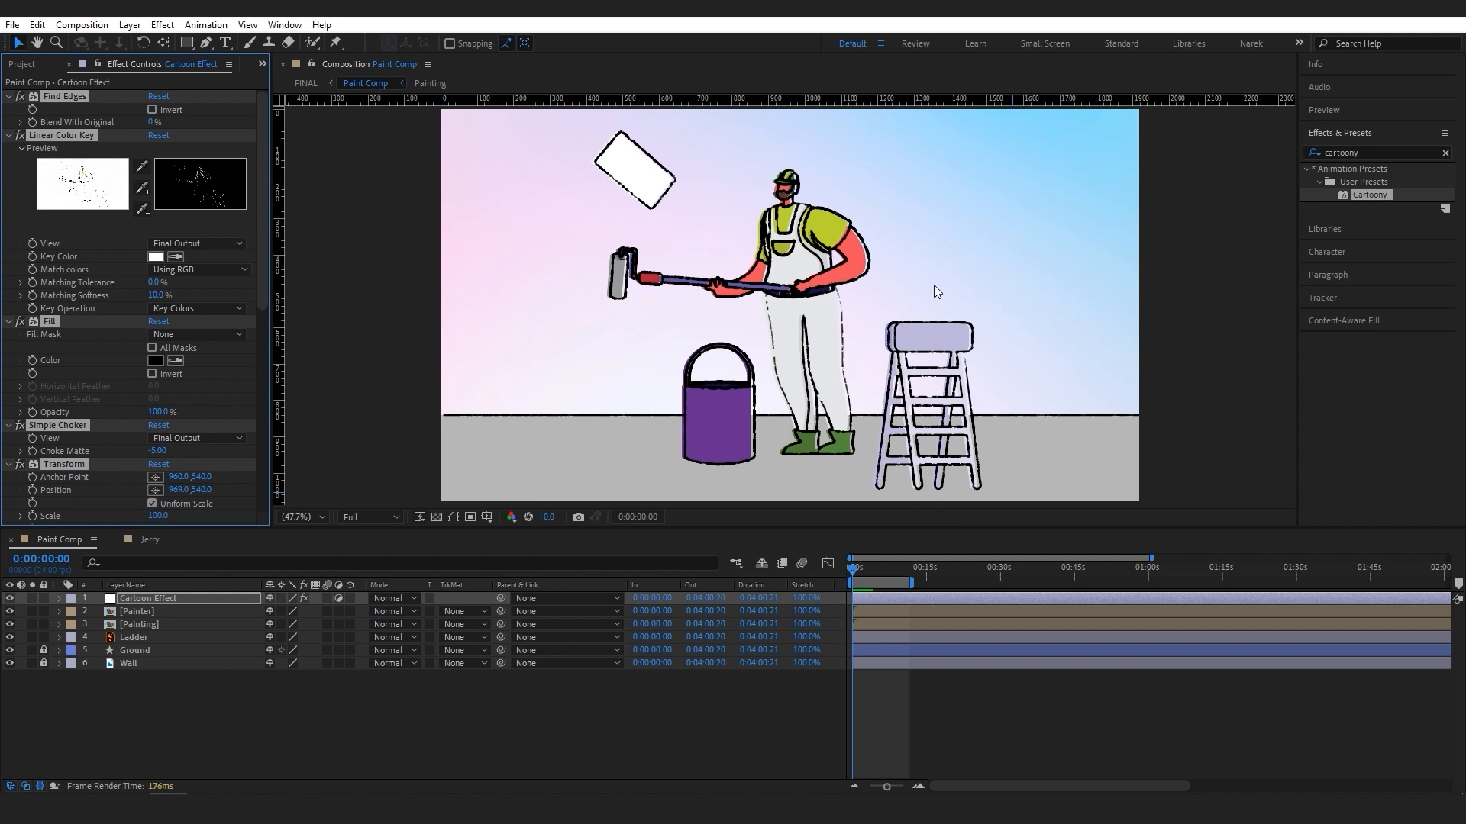
Step: Delete the Cartoon Effect adjustment layer and apply the Cartoony preset directly to the Ladder layer
{"action": "left_click", "coordinate": [170, 600]}
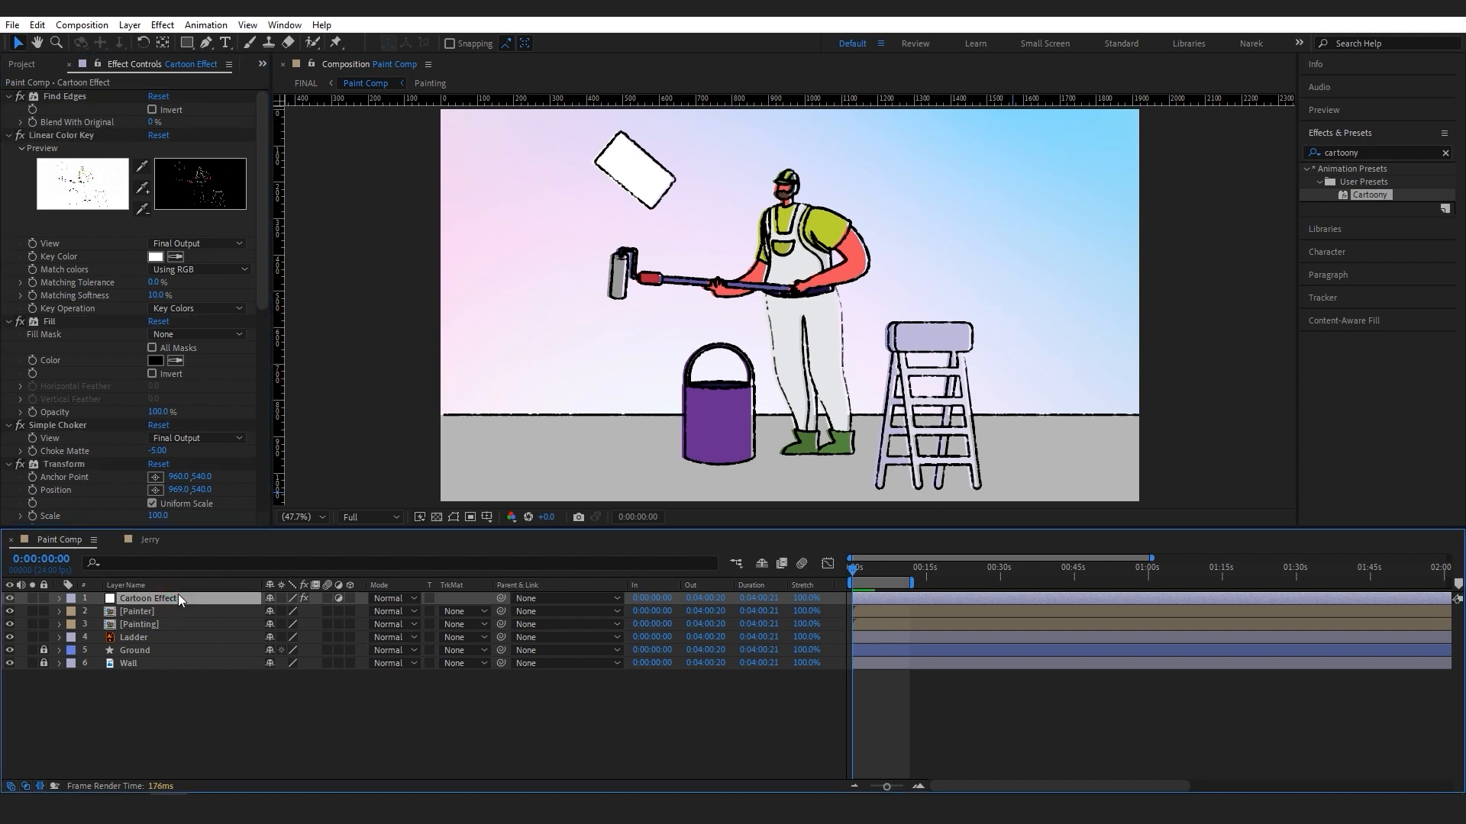
{"action": "key", "text": "Delete"}
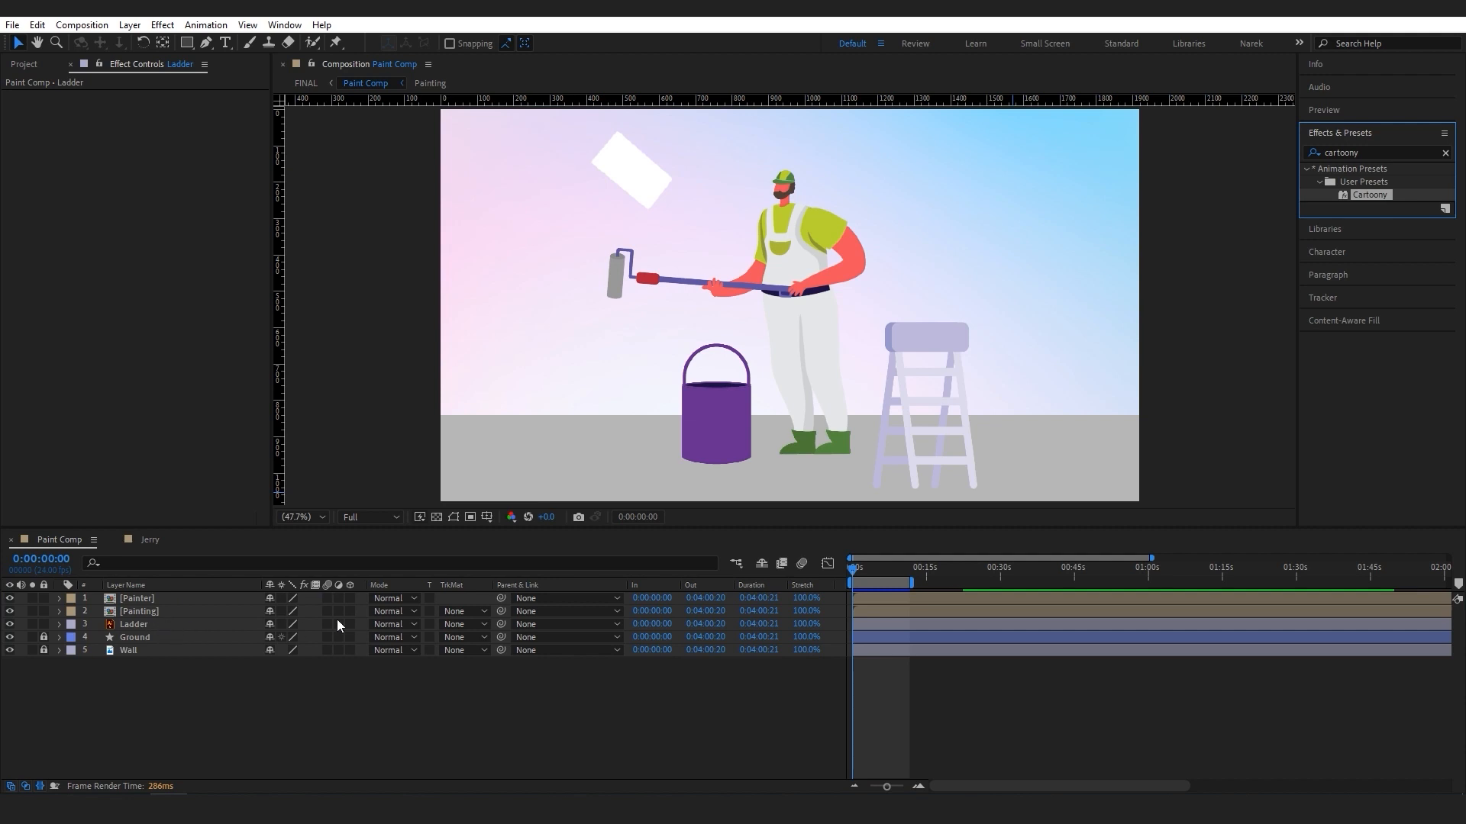
{"action": "mouse_move", "coordinate": [1375, 194]}
{"action": "left_mouse_down"}
{"action": "mouse_move", "coordinate": [1233, 264]}
{"action": "mouse_move", "coordinate": [213, 625]}
{"action": "left_mouse_up"}
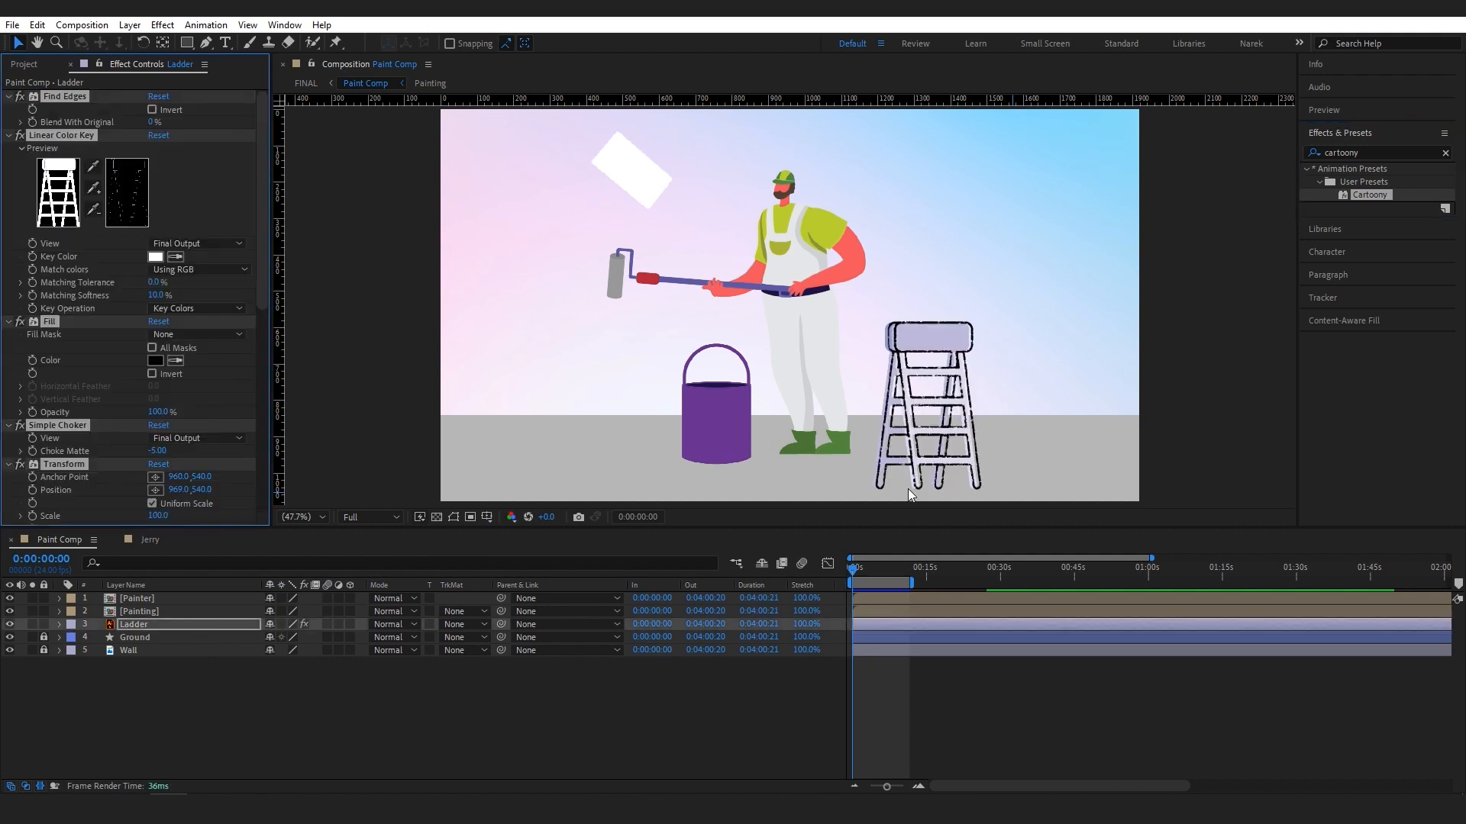